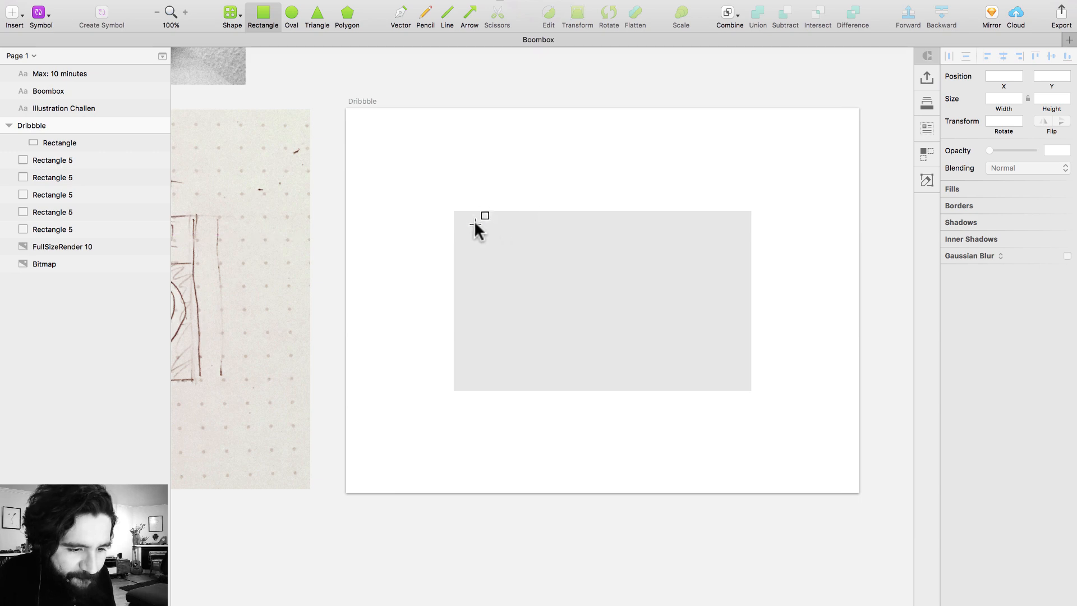
Draw a bar about 380 × 32 px near the top of the light grey body and fill it with brownish grey 756969
drag(473, 221, 717, 242)
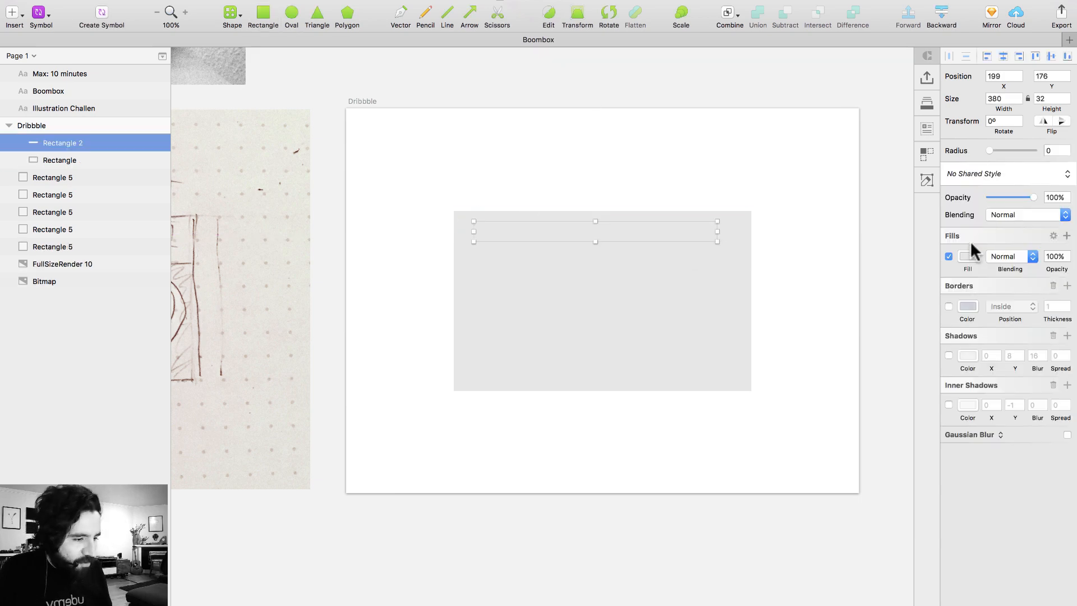
click(968, 256)
drag(979, 310, 959, 349)
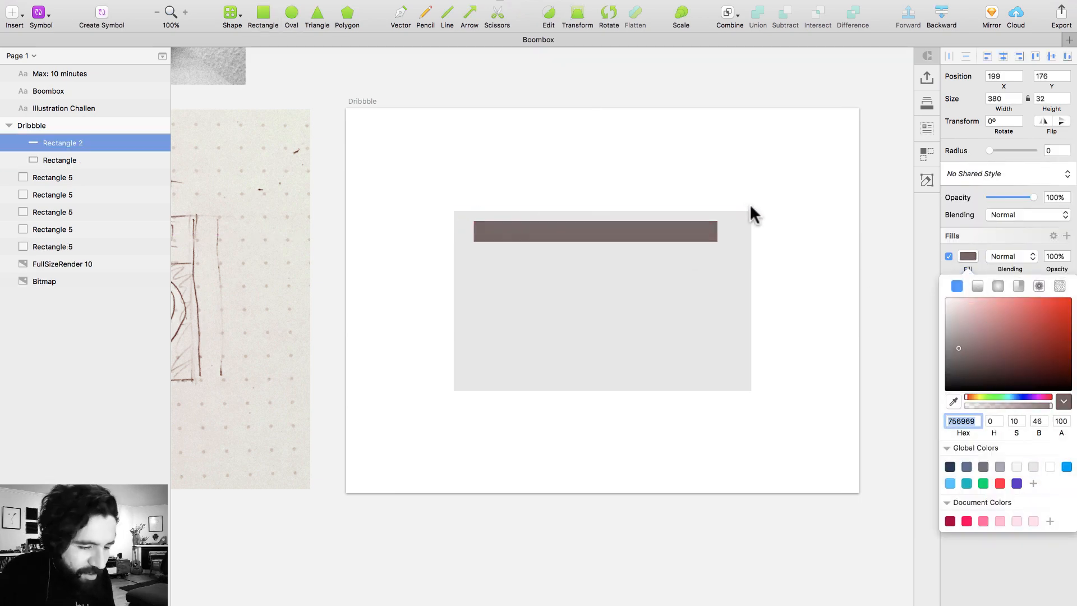
Center the dark bar horizontally on the artboard
click(683, 232)
click(1003, 56)
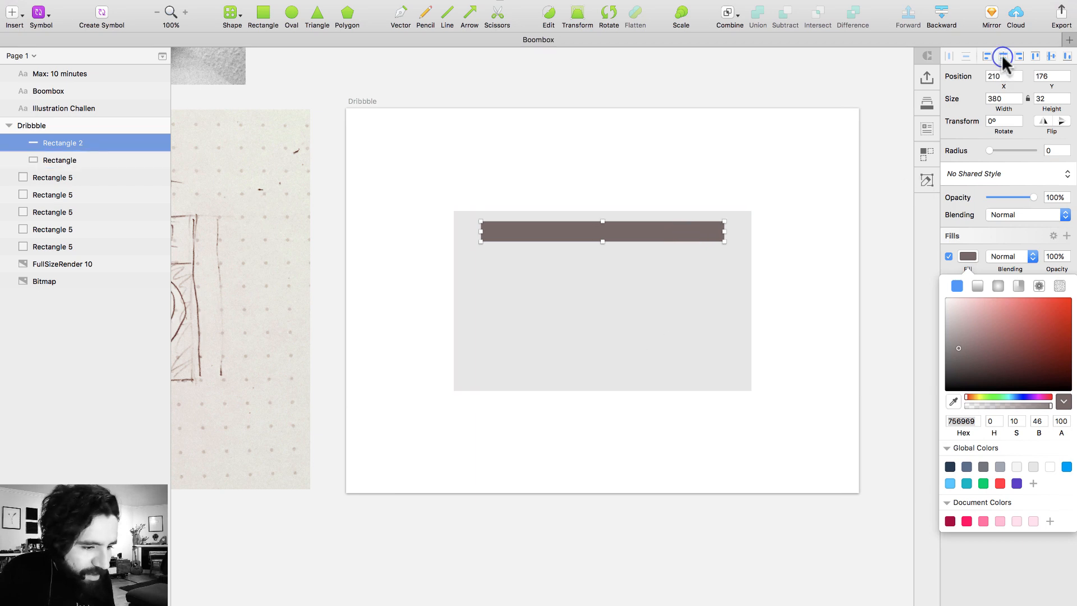
click(685, 166)
Draw a circle about 116 px across on the lower left of the grey body and fill it with dark brown 6E5757
scroll(683, 163, down, 2)
scroll(395, 150, left, 5)
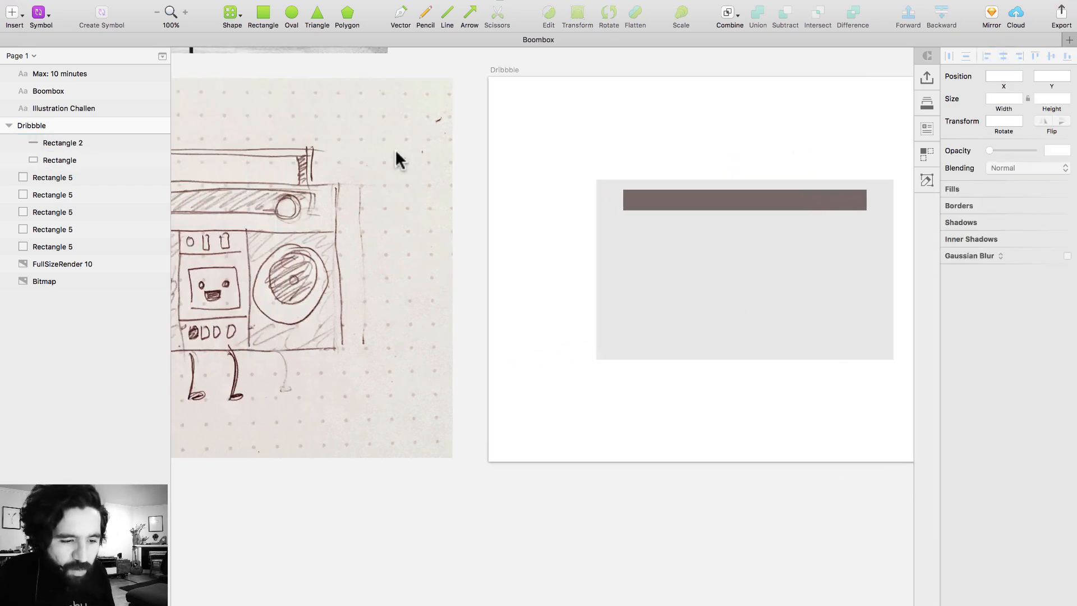
scroll(395, 150, right, 3)
scroll(398, 159, right, 1)
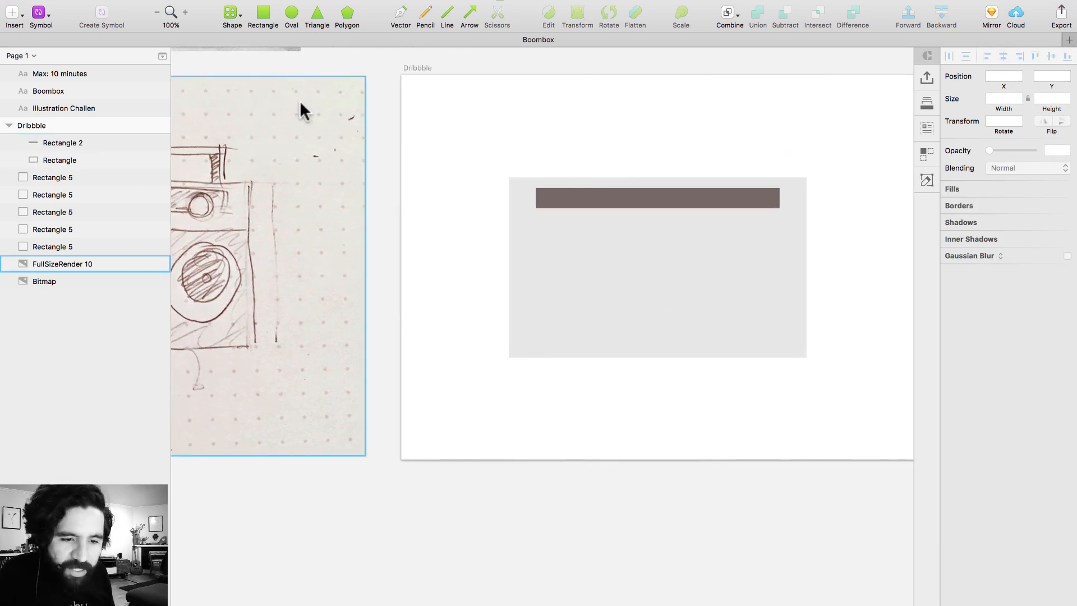
mouse_move(546, 292)
mouse_down()
mouse_move(582, 254)
mouse_move(597, 259)
mouse_up()
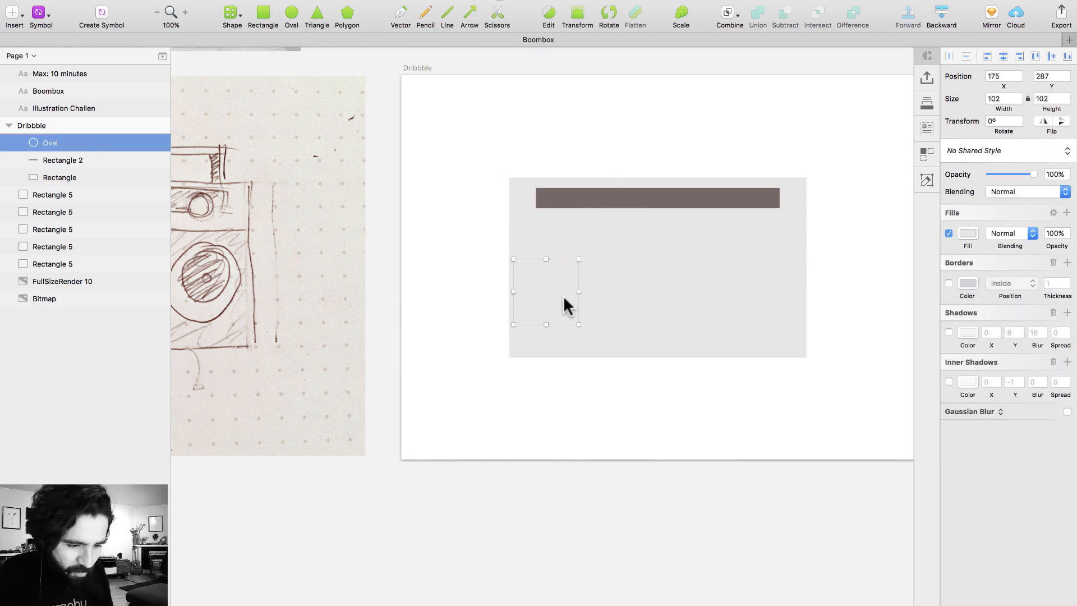
click(968, 233)
click(971, 327)
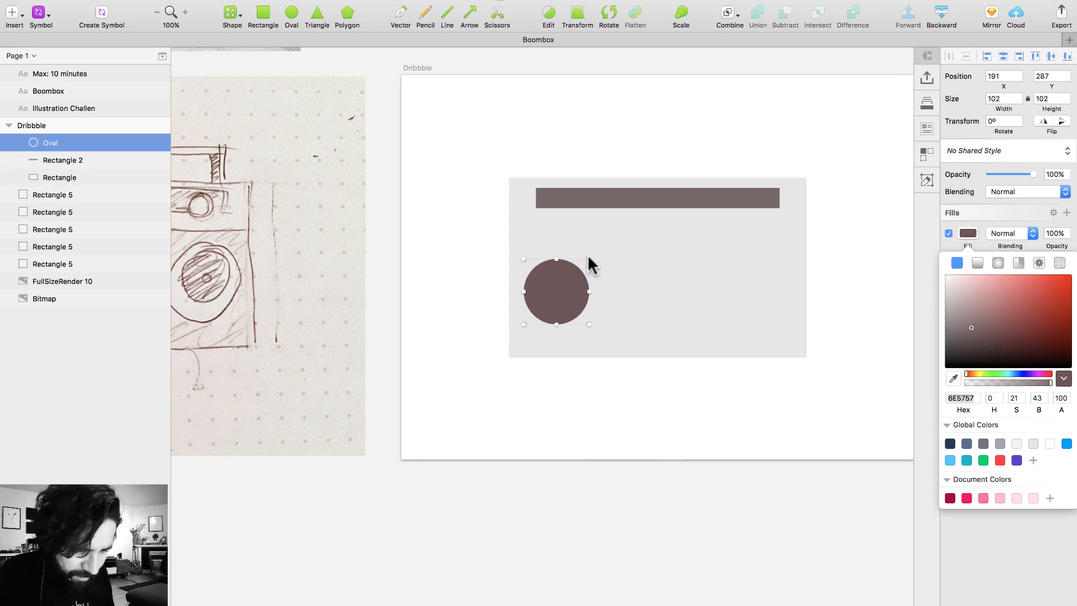
mouse_move(589, 259)
mouse_down()
mouse_move(597, 242)
mouse_move(594, 254)
mouse_up()
click(542, 296)
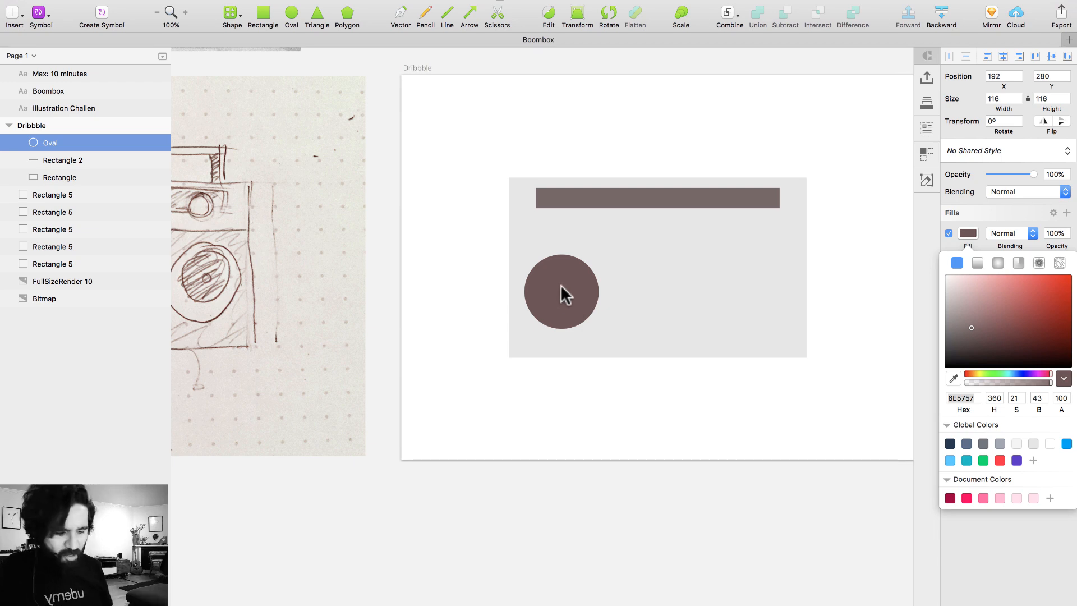
drag(561, 285, 759, 292)
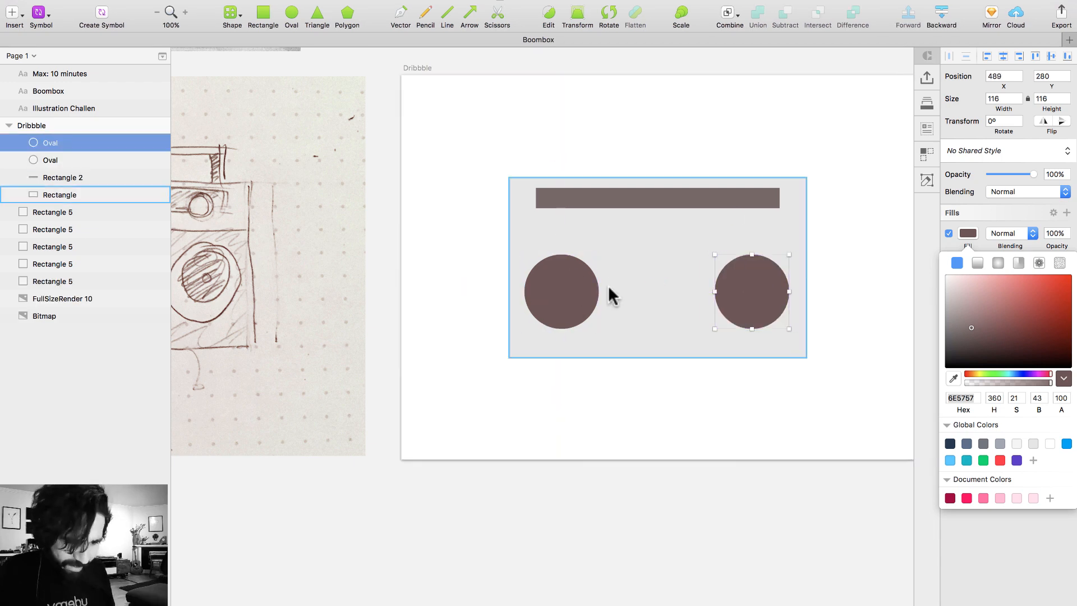
click(568, 281)
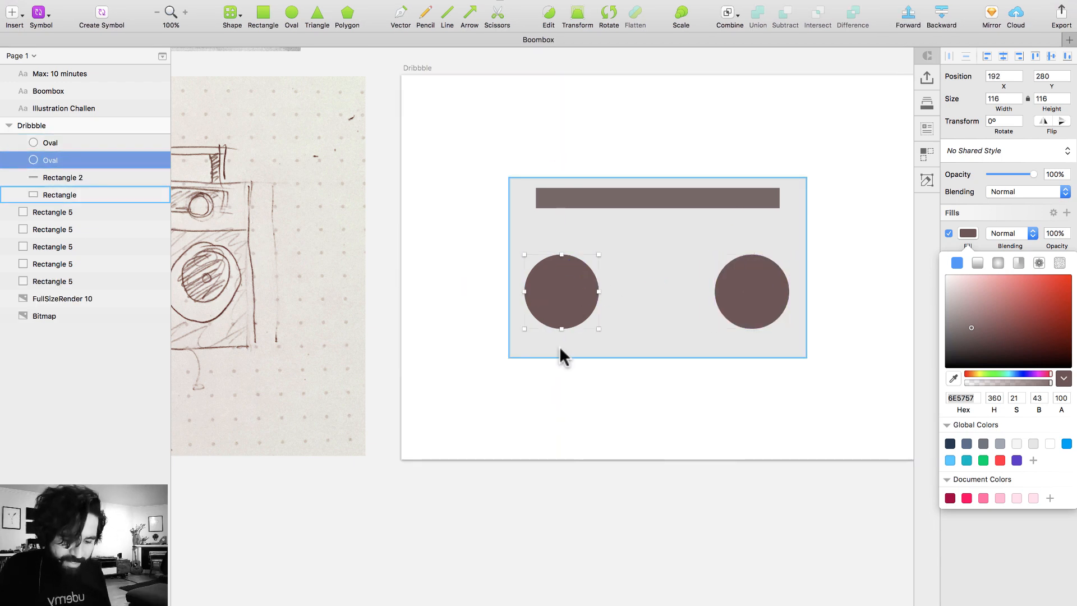
click(734, 278)
key(BackSpace)
Enlarge the circle to about 137 px and duplicate it, shrinking the copy concentrically to about 108 px
click(574, 283)
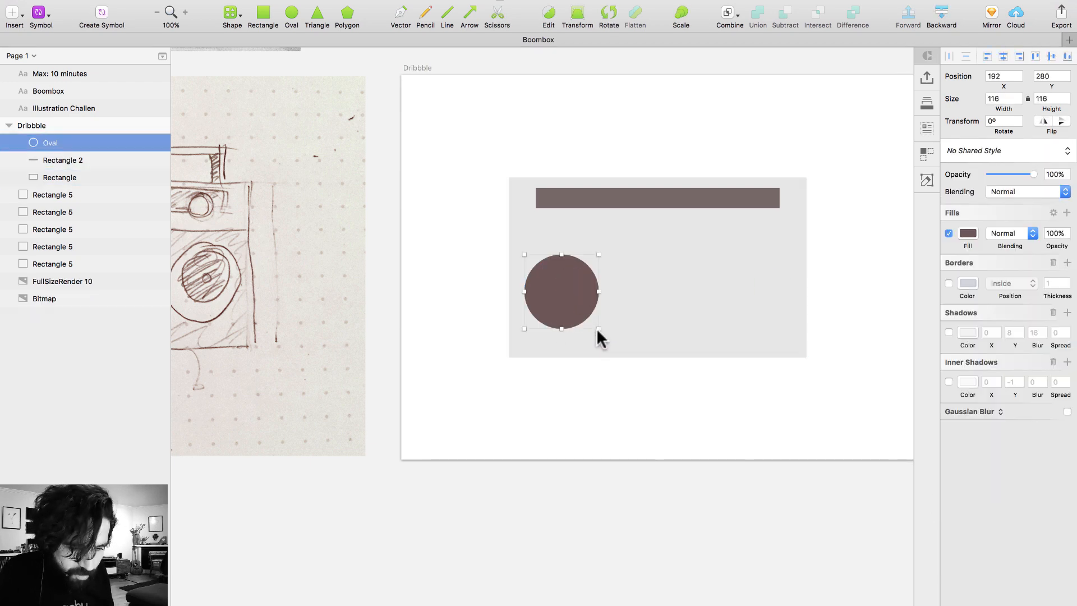
drag(598, 329, 613, 341)
key(super+d)
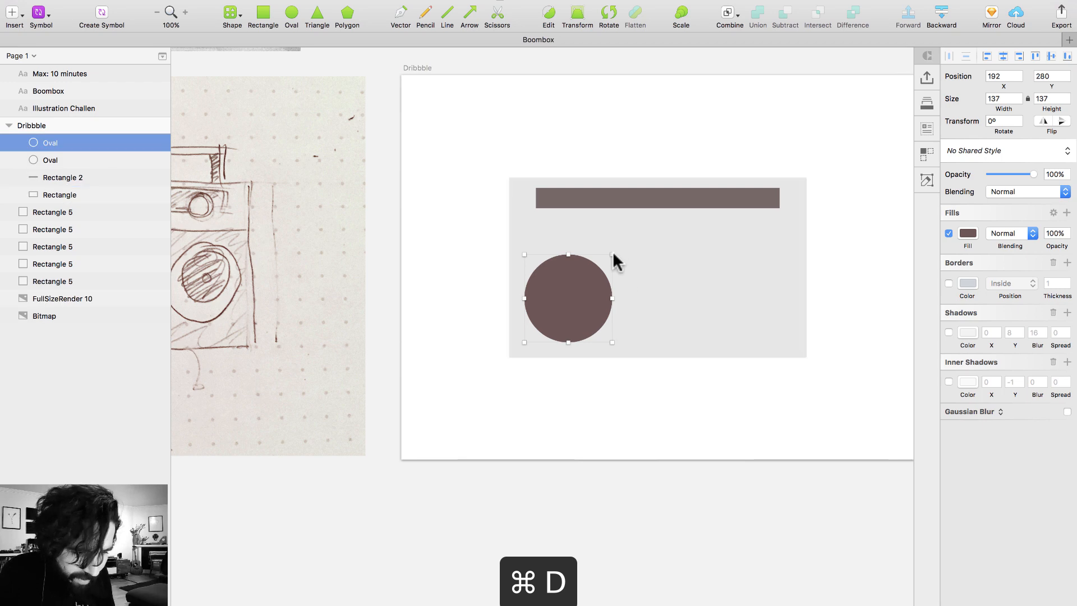
drag(612, 254, 591, 267)
Fill the larger outer circle with light pink E5BABA
key(z)
drag(462, 200, 737, 442)
click(498, 183)
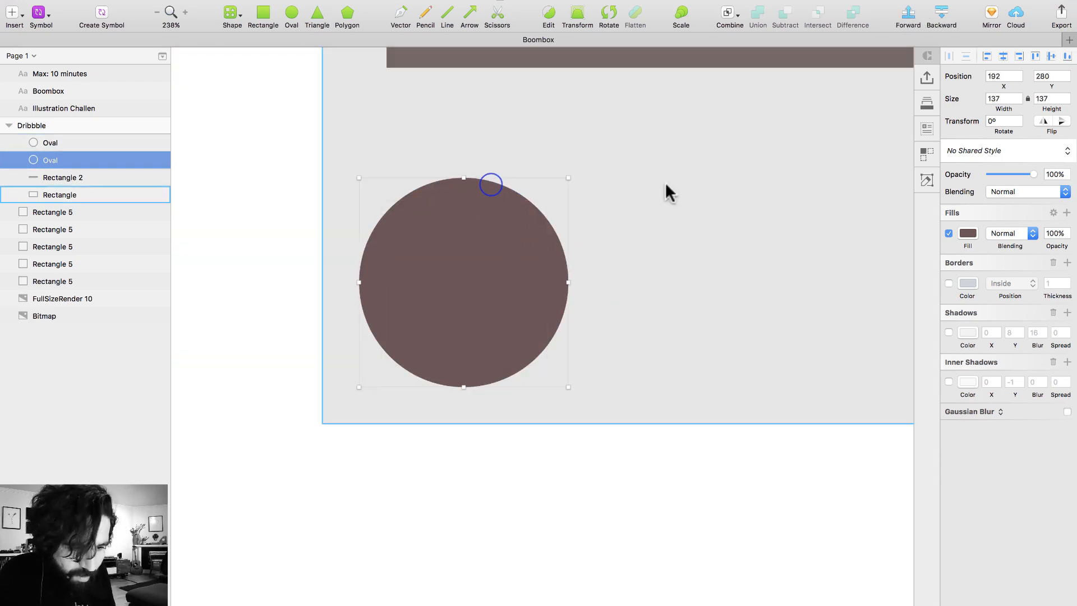
click(968, 233)
click(967, 281)
Duplicate the dark inner circle, shrink the copy concentrically to about 31 px and fill it with light pink
click(470, 213)
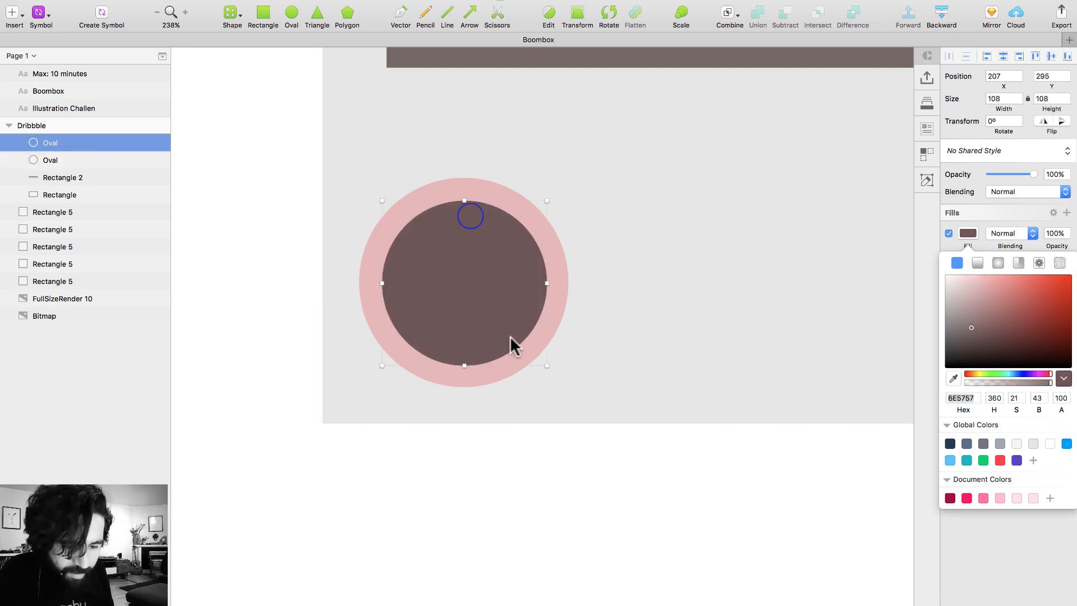
key(super+d)
drag(547, 201, 428, 268)
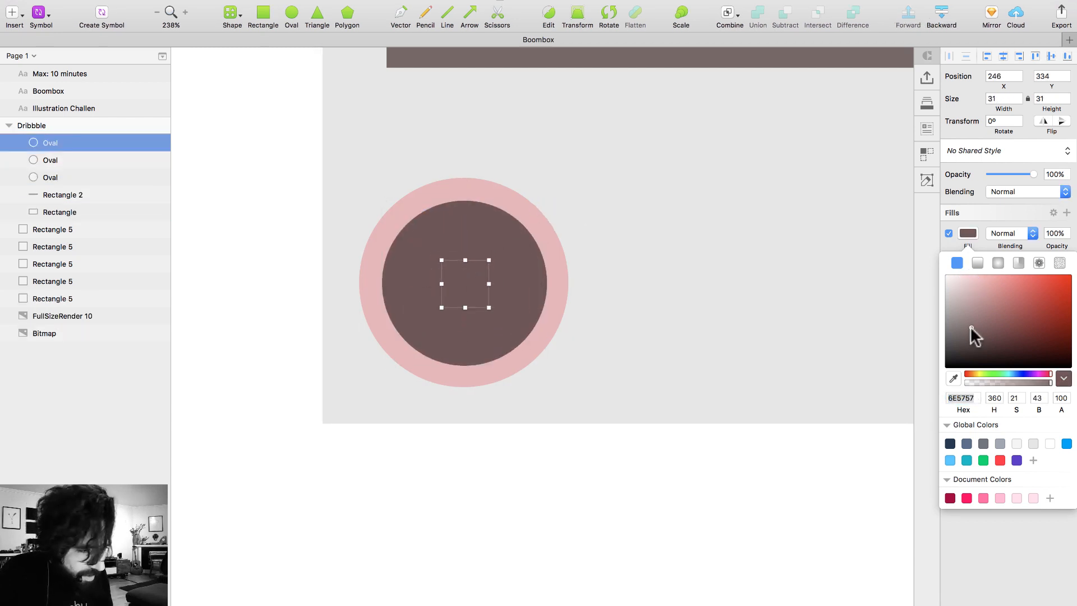
click(962, 286)
click(560, 533)
Align the centers of the three speaker circles with one another
key(super+minus)
key(super+minus)
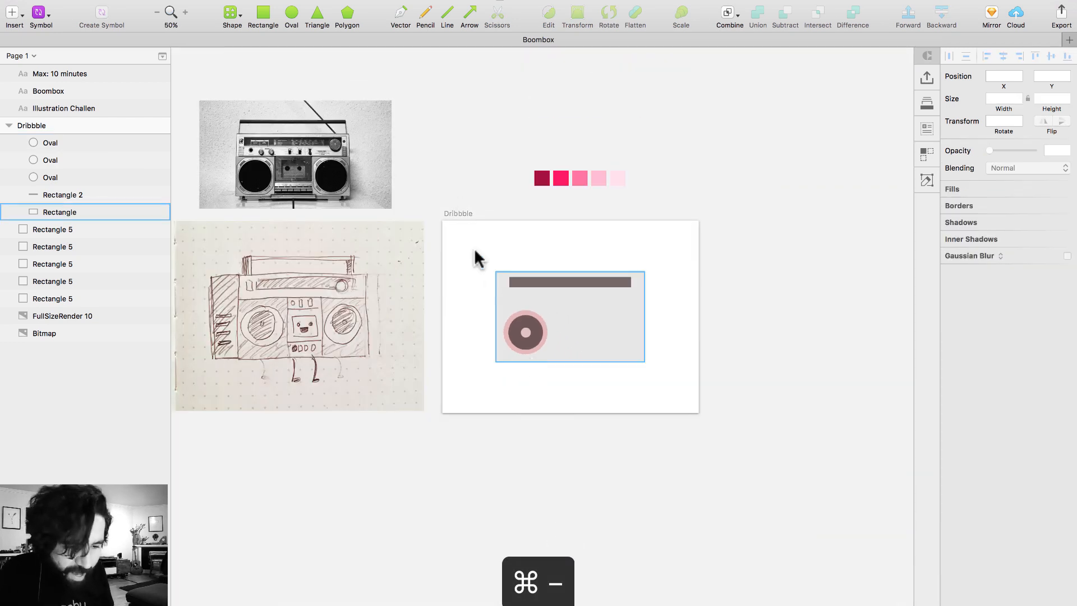
drag(455, 182, 642, 405)
drag(679, 486, 679, 486)
drag(415, 470, 555, 278)
shift+click(534, 304)
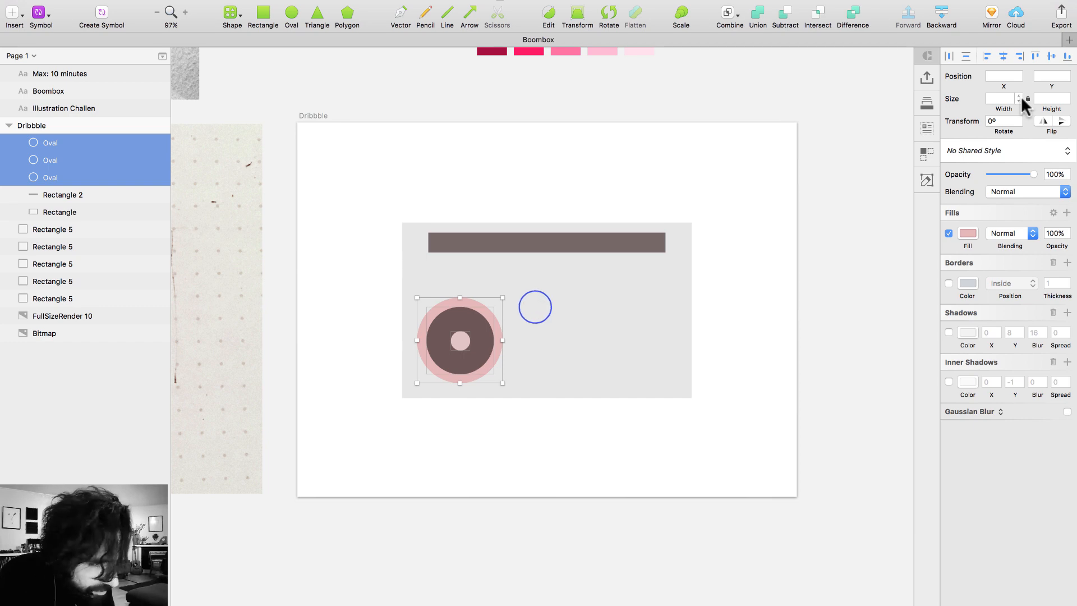
click(1051, 56)
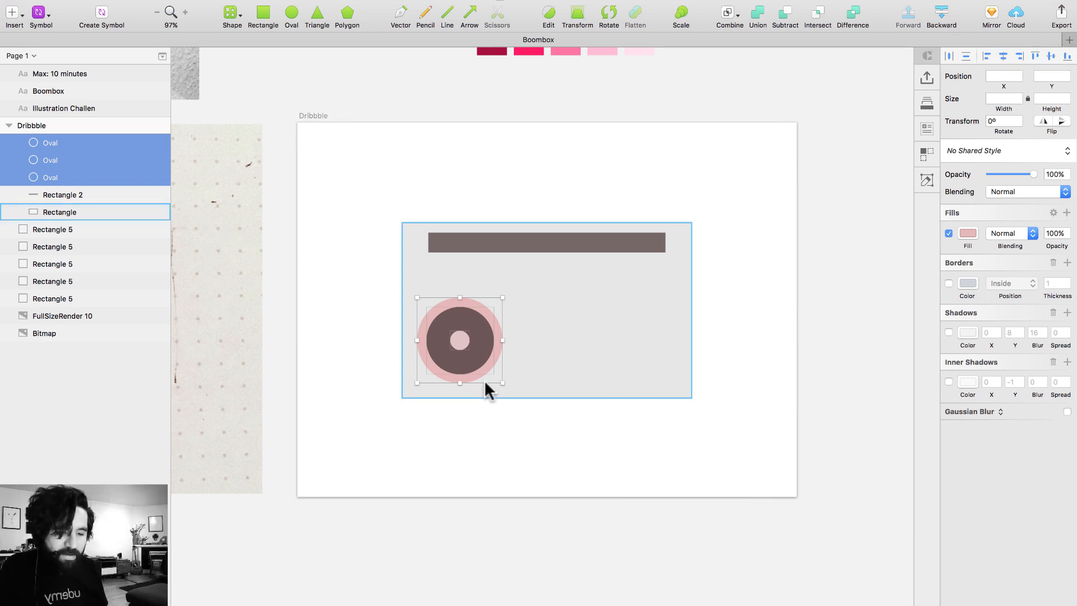
alt+click(500, 297)
drag(500, 297, 511, 283)
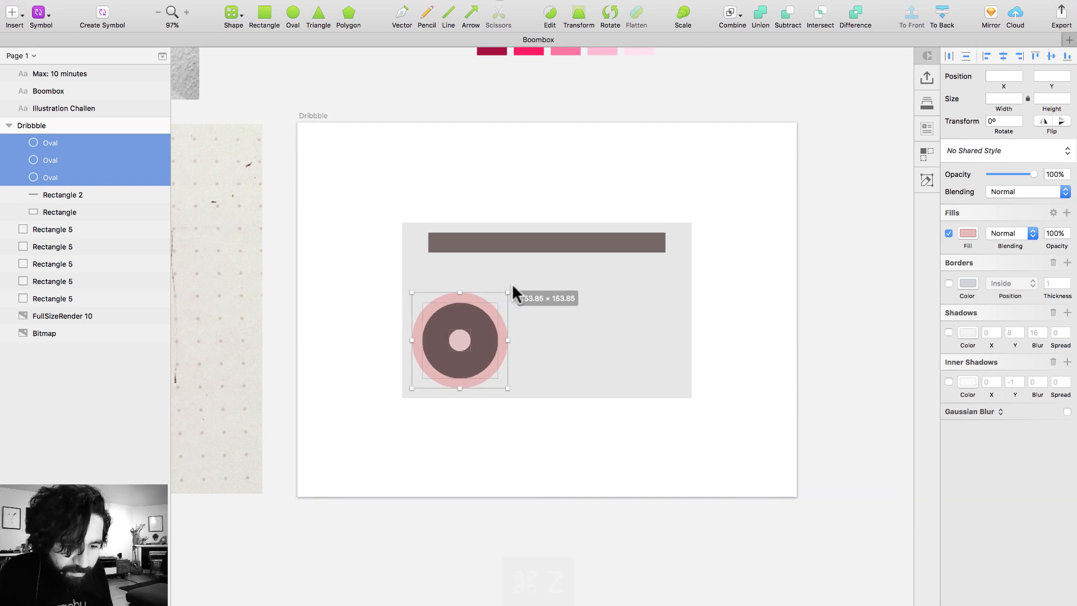
key(super+z)
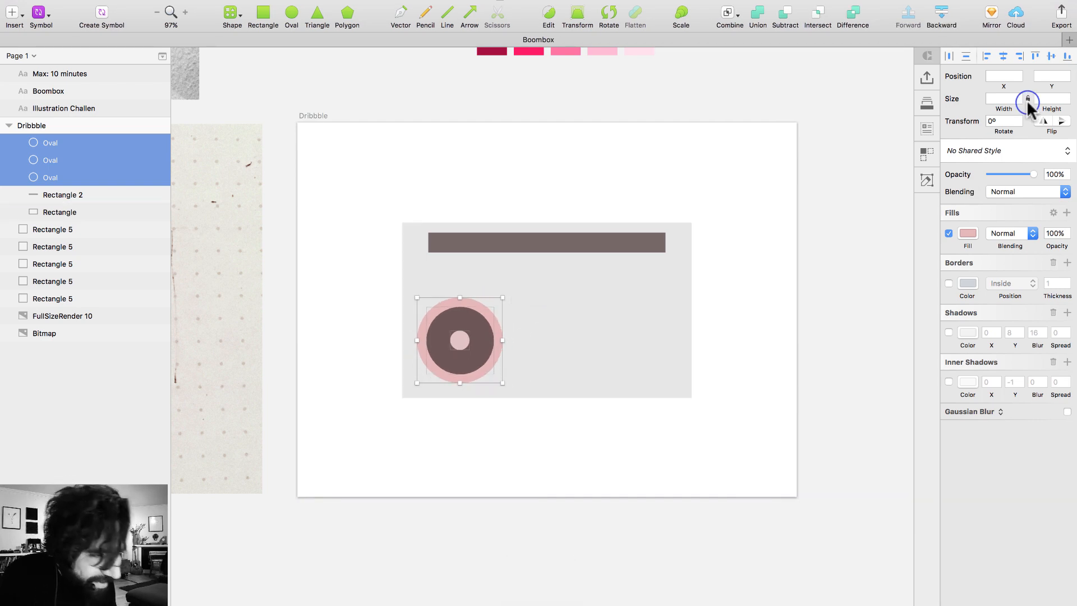
Scale the three speaker circles from their center to 141 px and group them
click(682, 17)
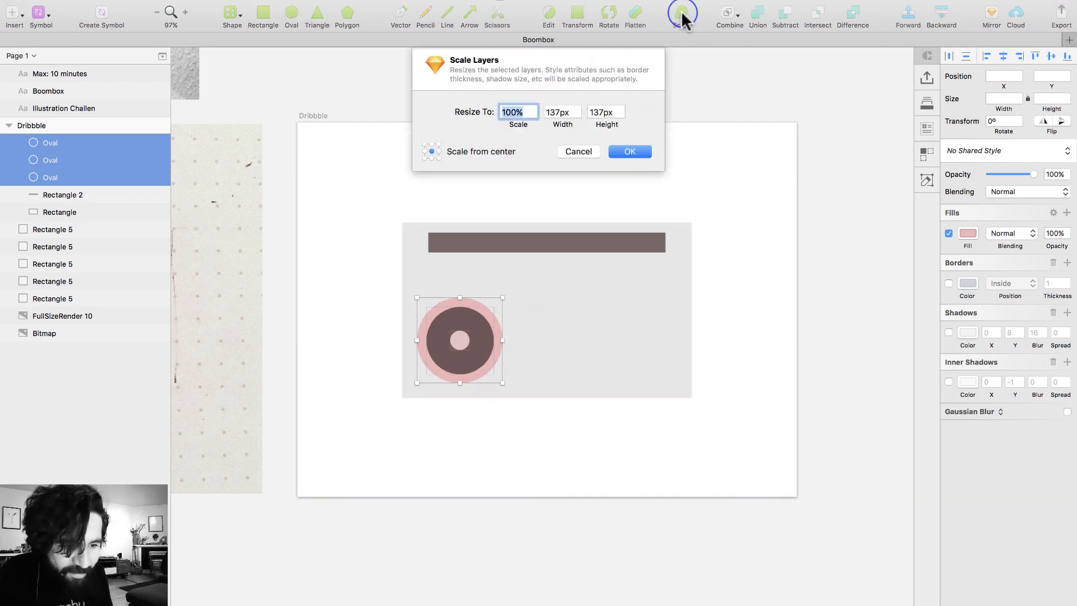
key(Return)
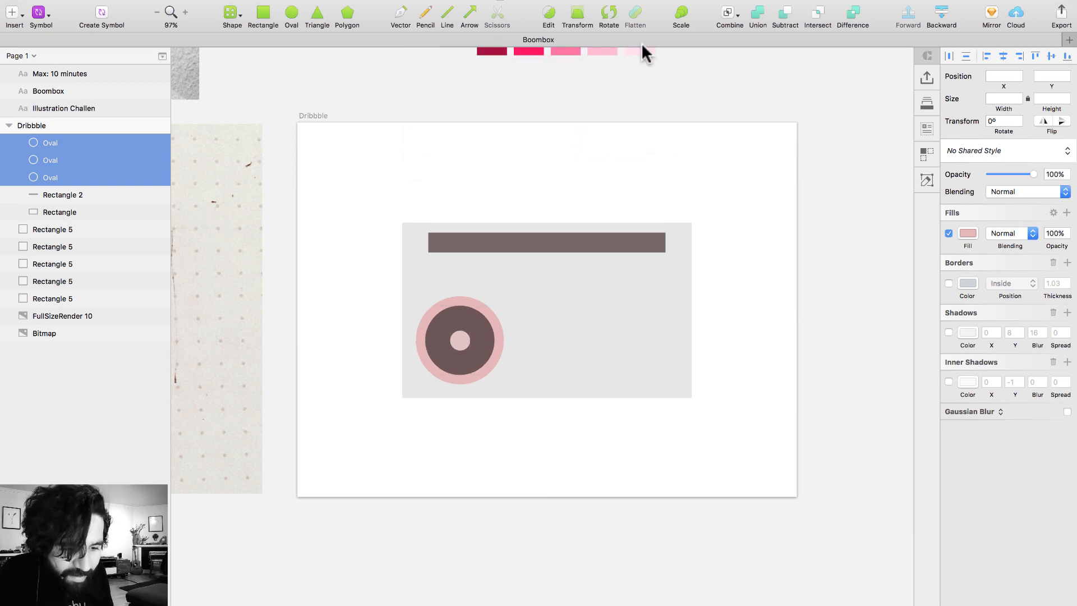
key(super+g)
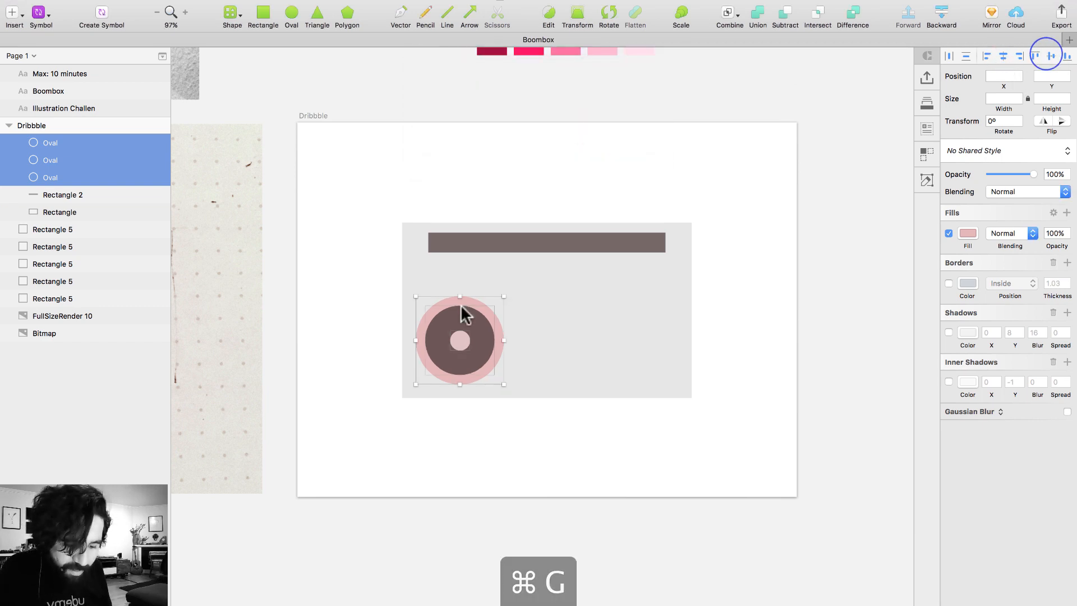
Place a copy of the speaker group on the right side of the body, level with the original
mouse_move(469, 315)
mouse_down()
mouse_move(654, 337)
mouse_move(639, 341)
mouse_up()
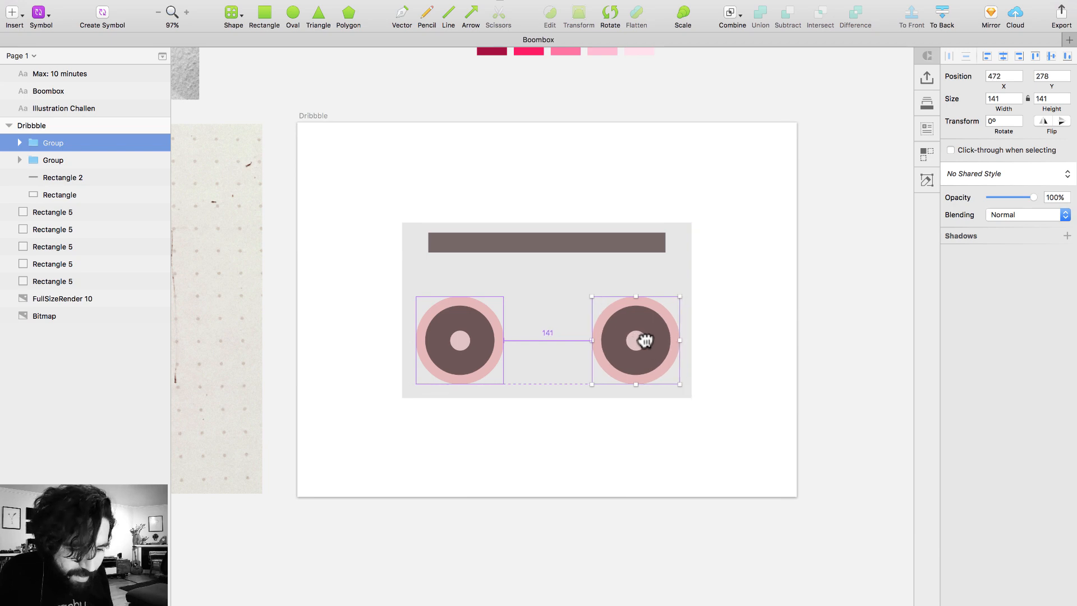
scroll(580, 402, left, 10)
scroll(580, 401, right, 10)
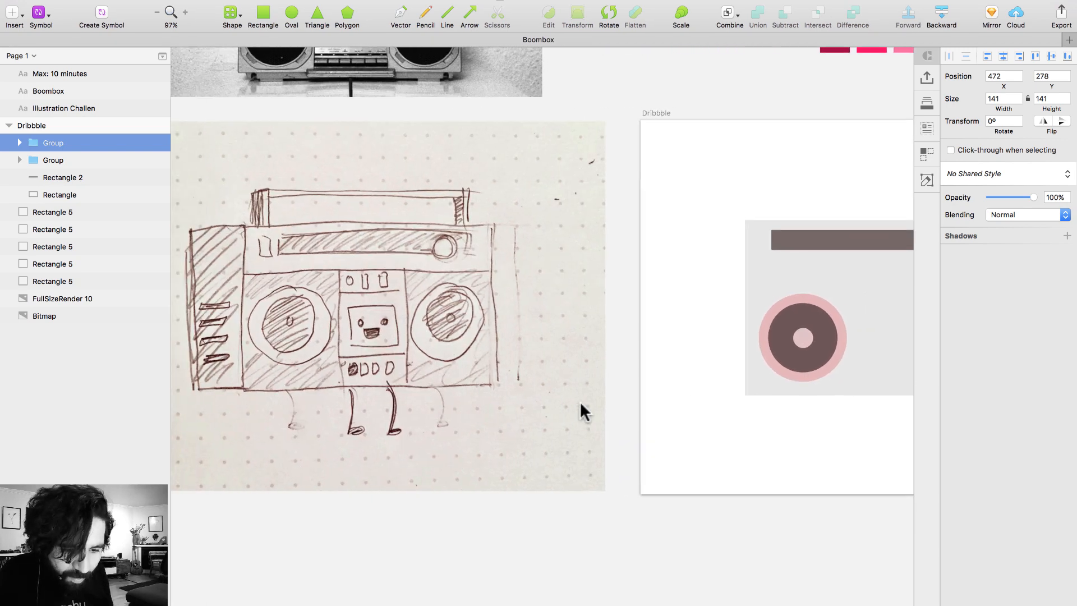
click(604, 432)
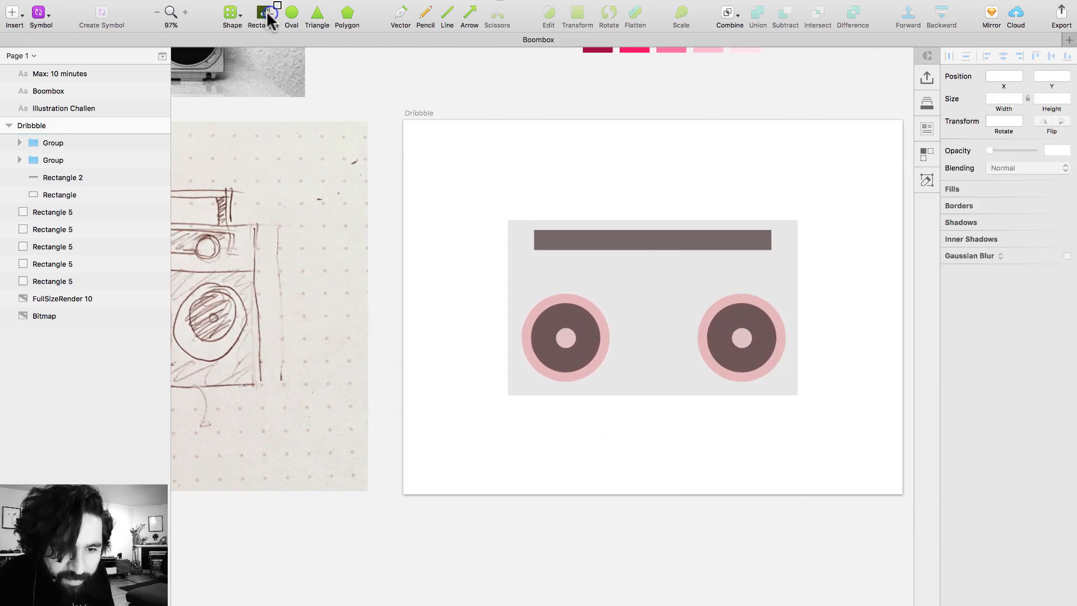
Draw a panel about 179 × 197 px in the body's lower-left corner and move it behind the speaker groups
drag(508, 273, 618, 396)
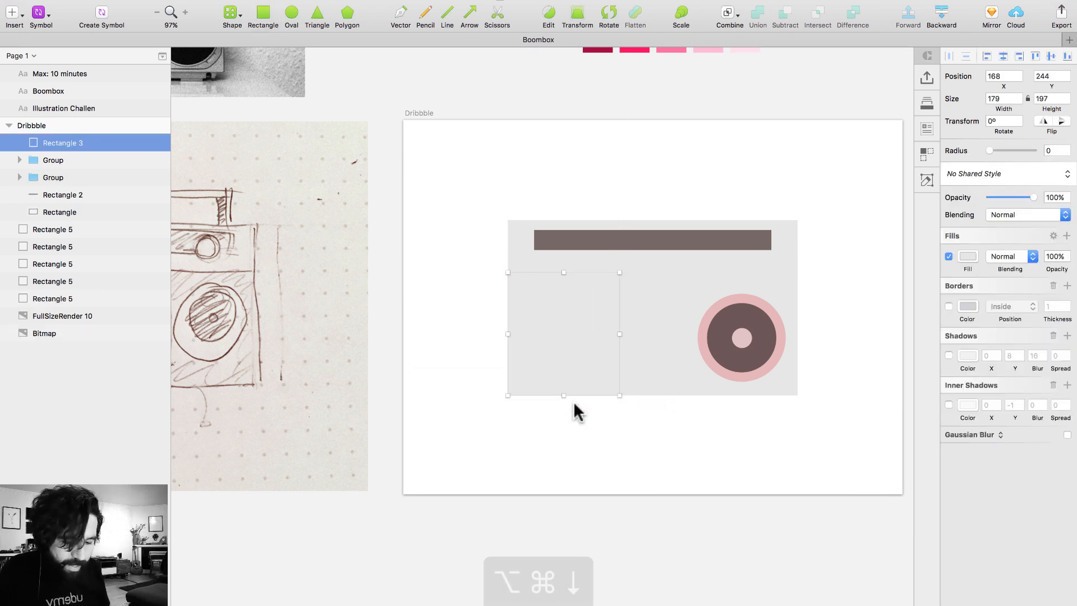
key(alt+ctrl+Down)
key(alt+ctrl+Down)
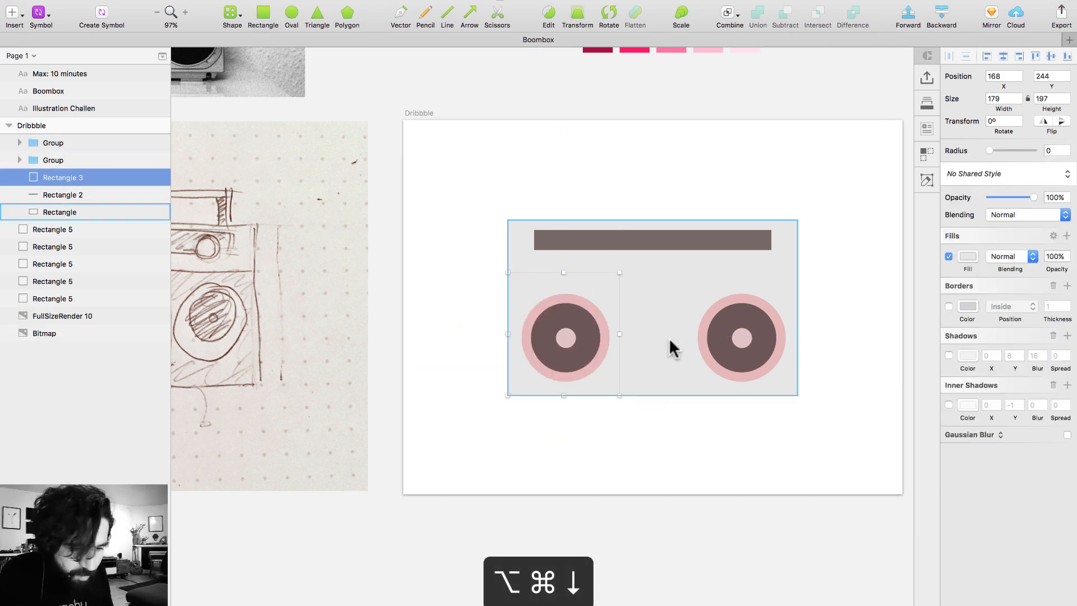
Fill the panel behind the left speaker with a darker neutral grey and the speaker's outer ring with very pale pink
click(968, 255)
click(948, 308)
drag(944, 309, 937, 313)
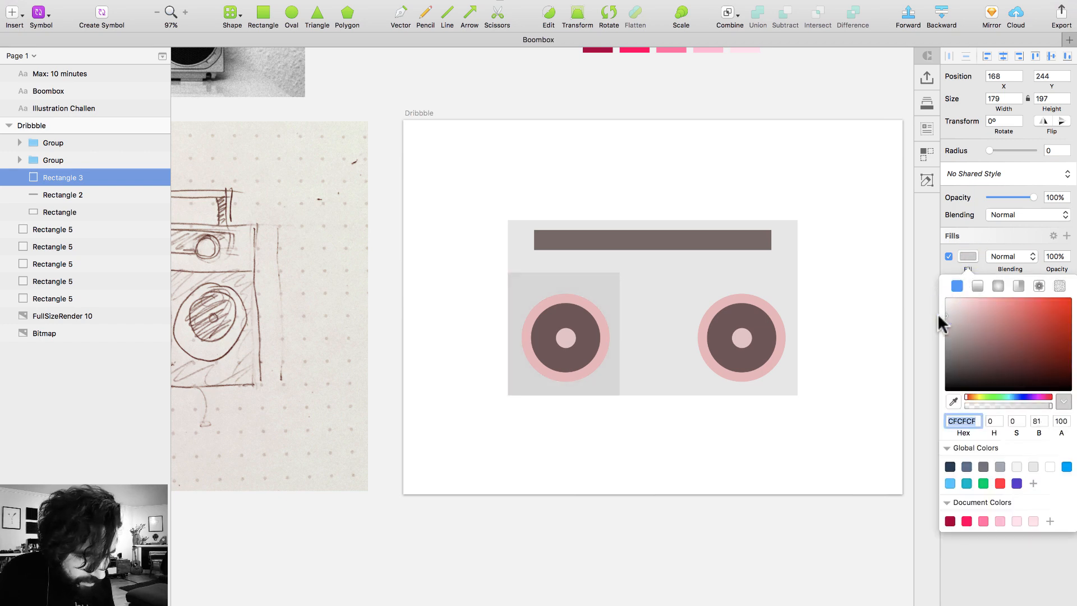
super+click(592, 308)
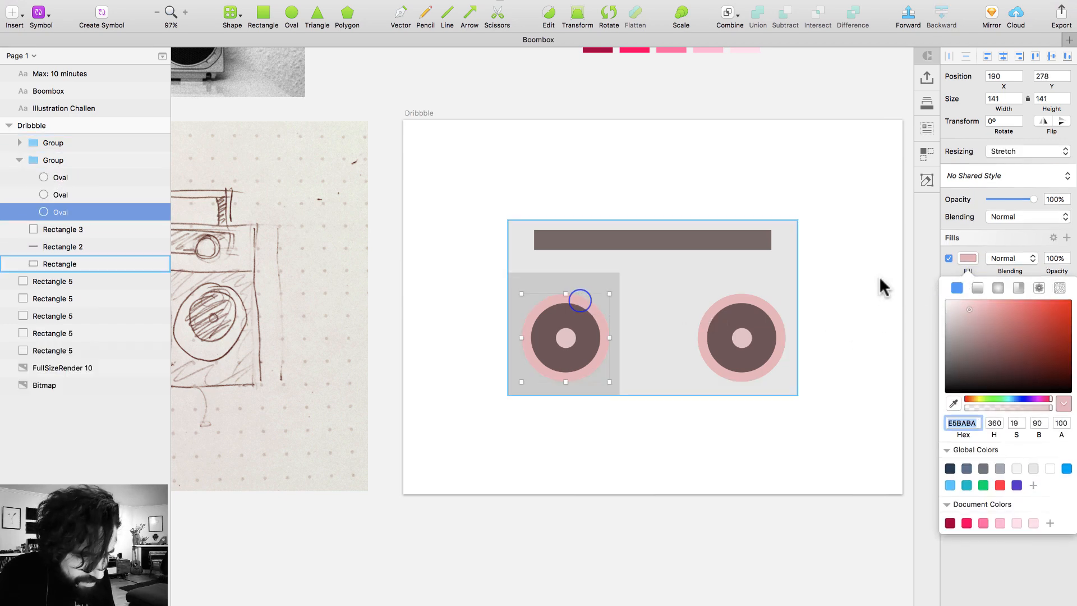
click(948, 308)
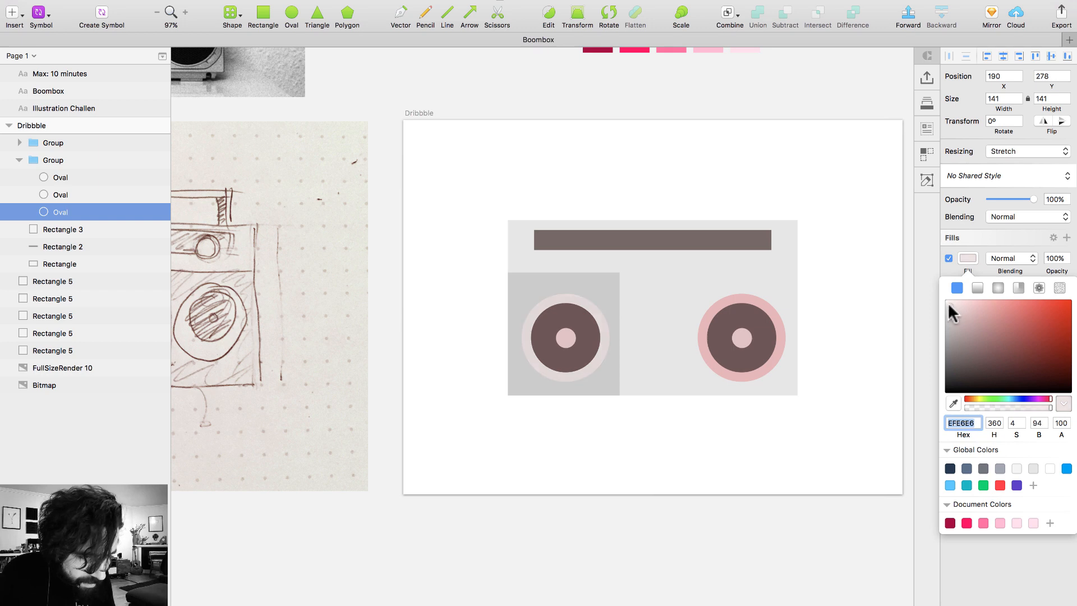
Delete the speaker copy on the right side of the body
click(756, 362)
key(BackSpace)
click(755, 365)
Center the left speaker group horizontally and vertically on the darker grey panel behind it
scroll(684, 367, left, 8)
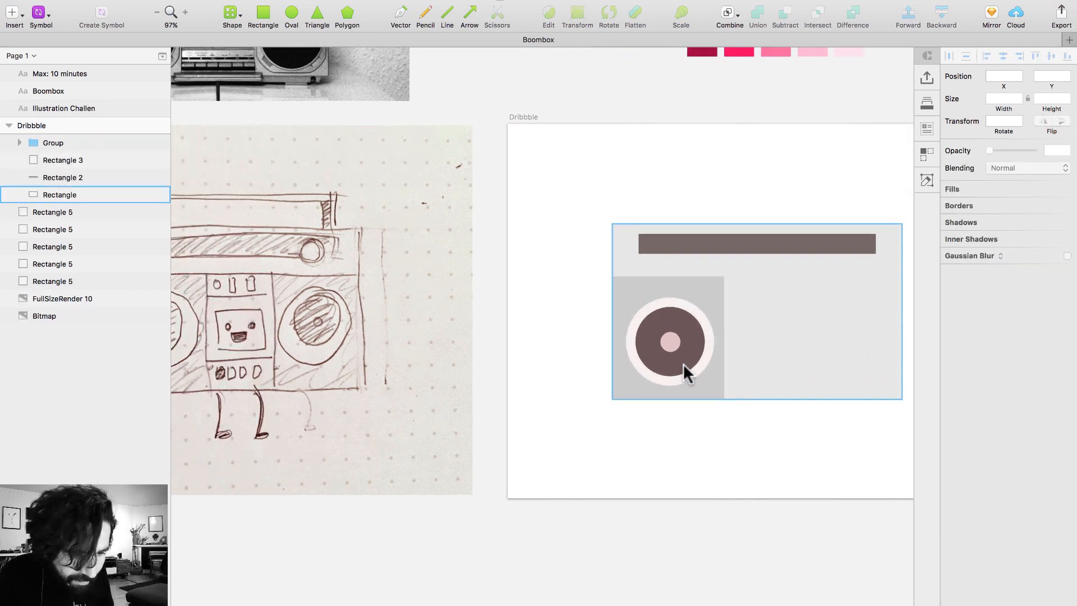
scroll(684, 370, right, 6)
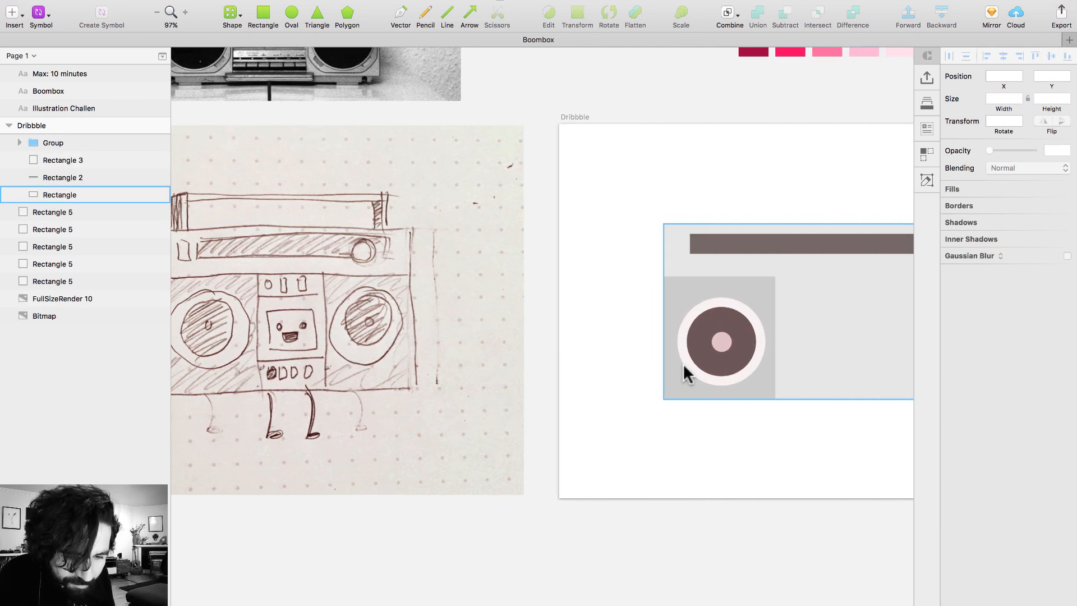
click(599, 289)
shift+click(582, 326)
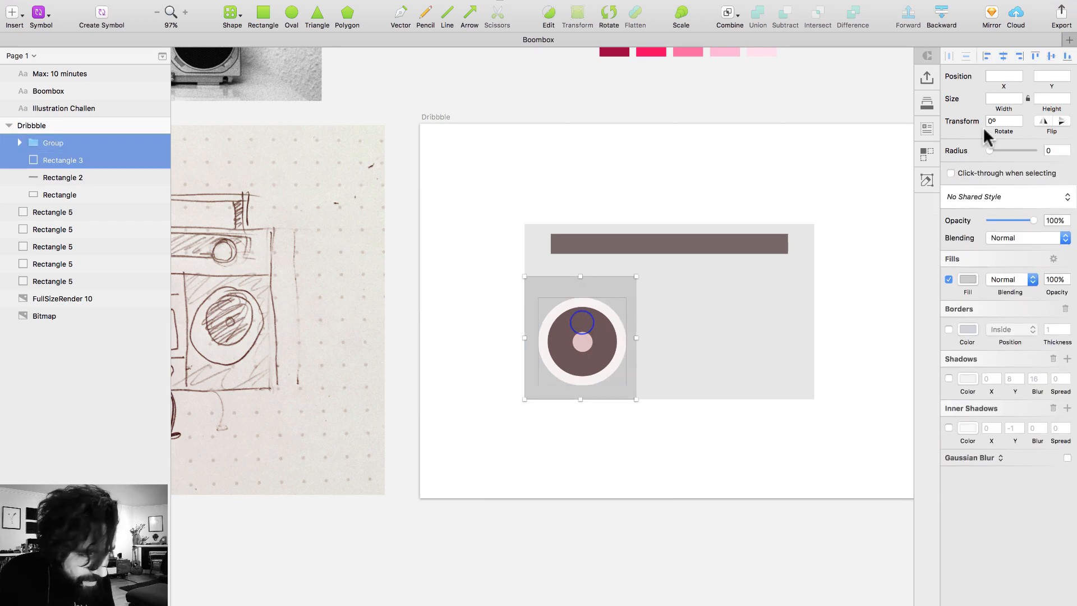
click(1004, 56)
click(1051, 56)
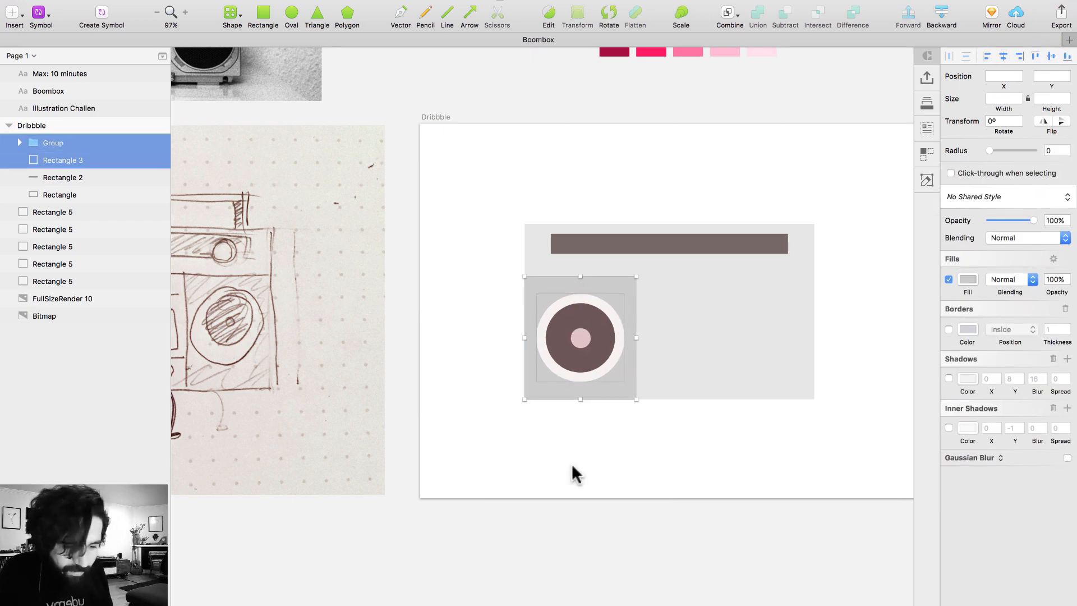
Group the left speaker with its grey panel and place a copy of the group flush with the body's lower-right corner
key(super+g)
drag(613, 351, 774, 353)
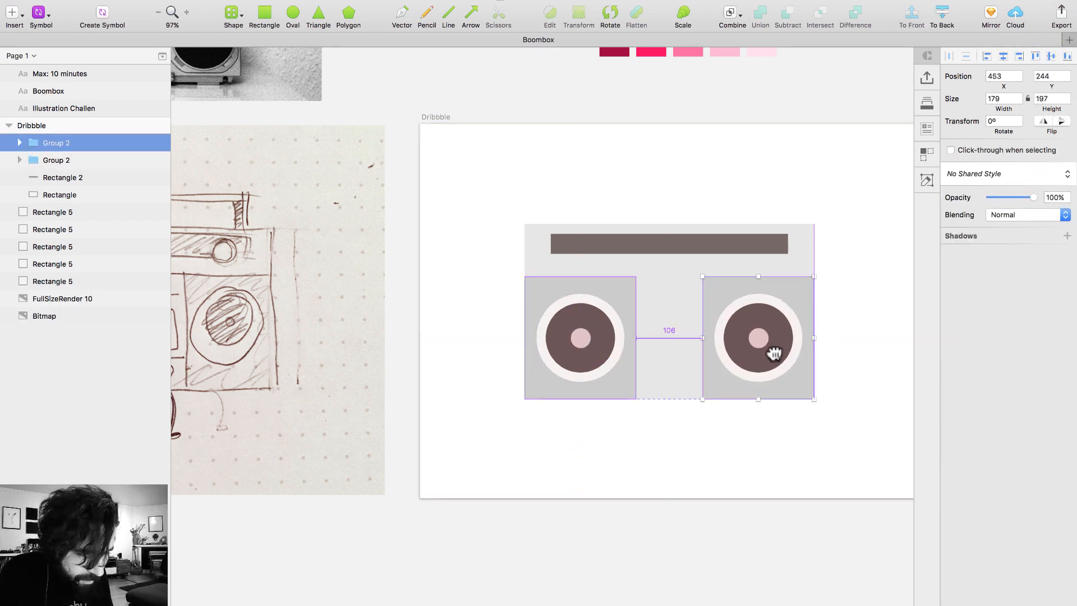
click(691, 464)
Increase the dark top bar's corner radius until both ends are fully rounded into a pill shape
scroll(691, 466, left, 10)
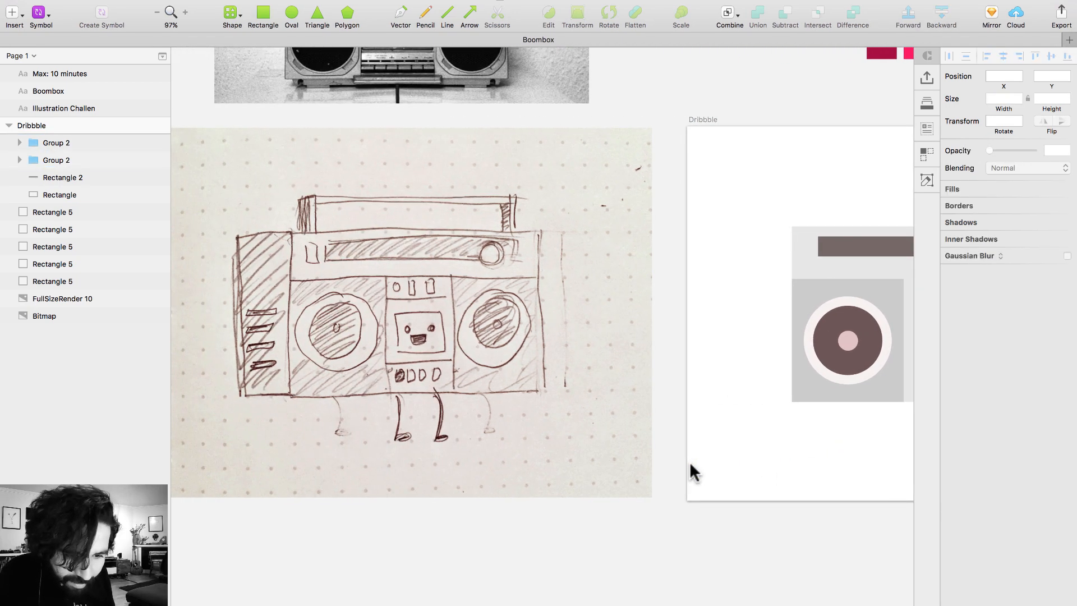
scroll(693, 471, right, 10)
click(601, 247)
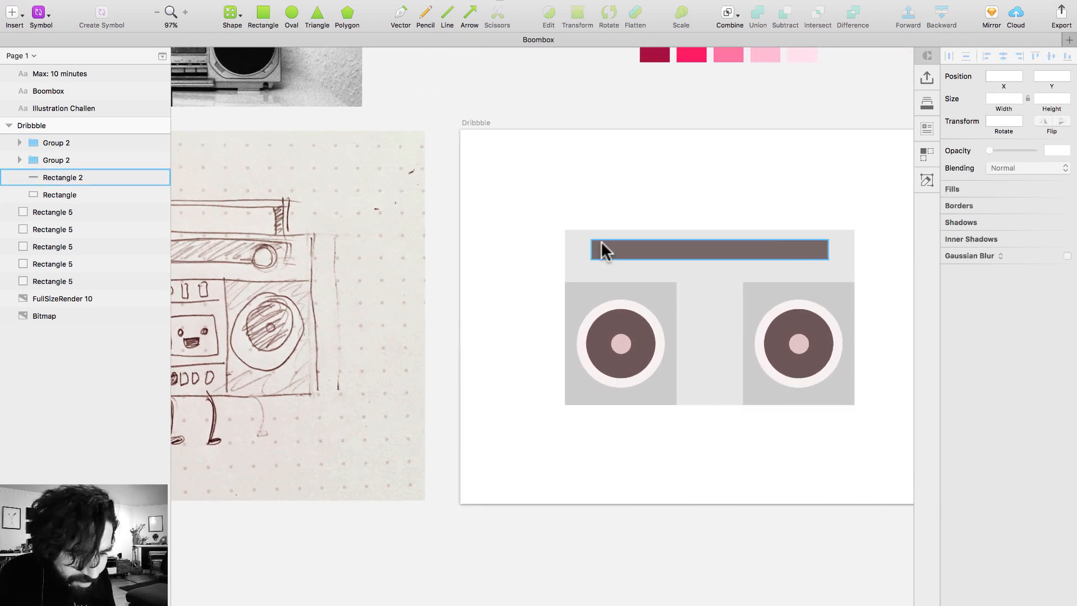
scroll(536, 241, left, 8)
scroll(536, 242, down, 2)
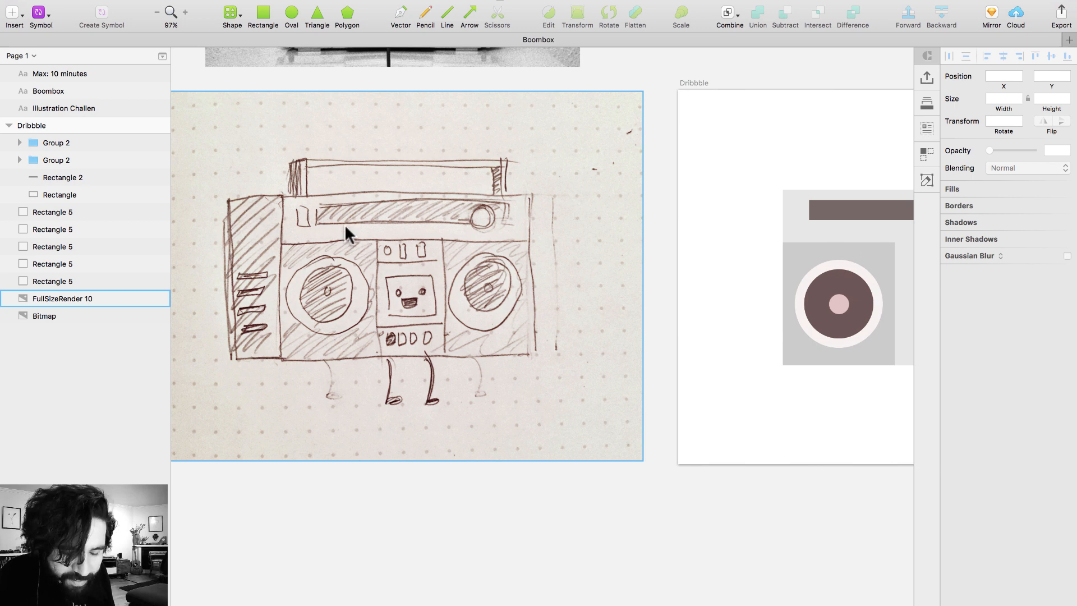
scroll(344, 224, right, 8)
click(560, 209)
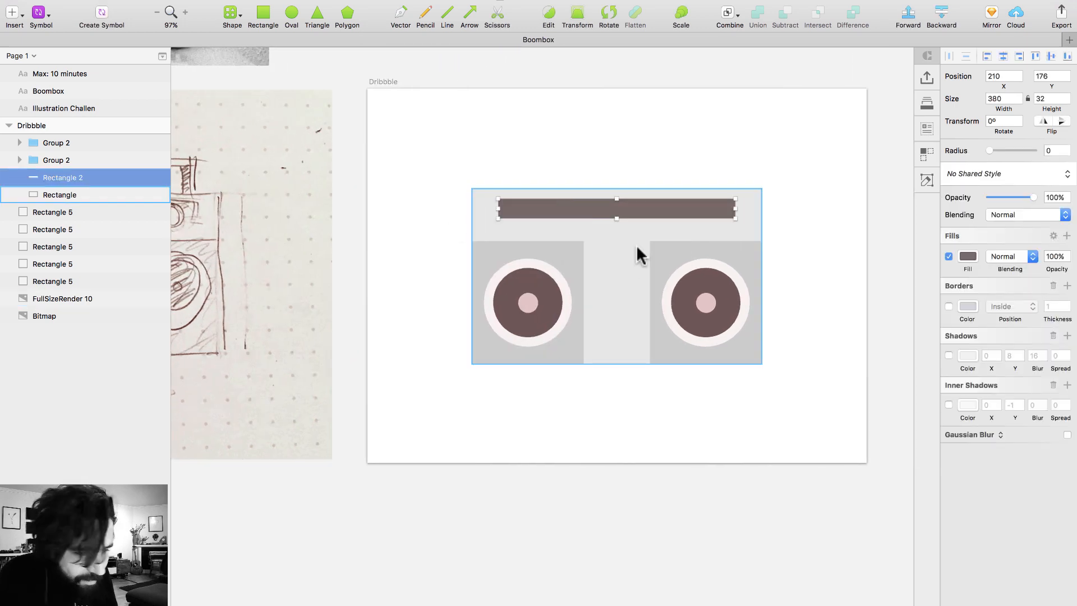
drag(1020, 148, 1022, 147)
click(654, 114)
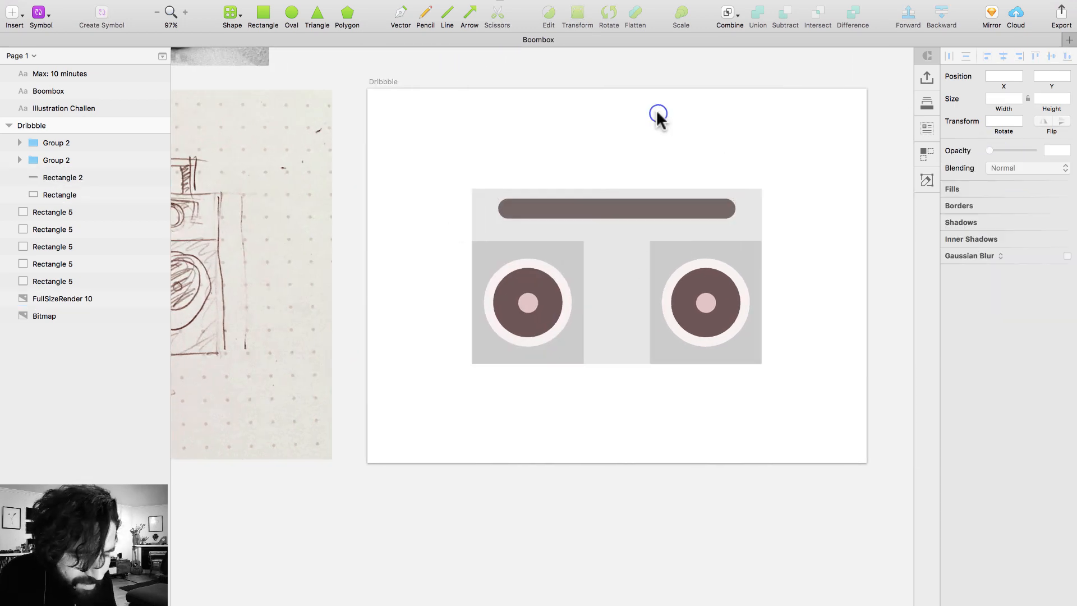
Center the rounded top bar horizontally on the boombox body
click(630, 206)
shift+click(750, 218)
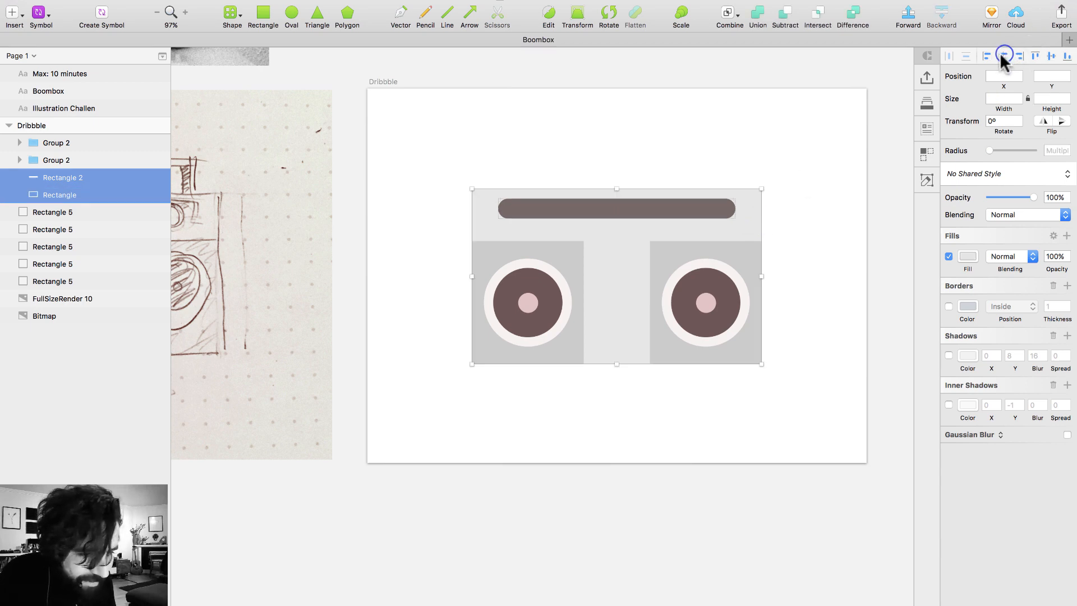
click(577, 104)
Draw a 20 × 30 px button rectangle between the body's left edge and the top bar, and fill it with D0D0D0
scroll(577, 104, left, 10)
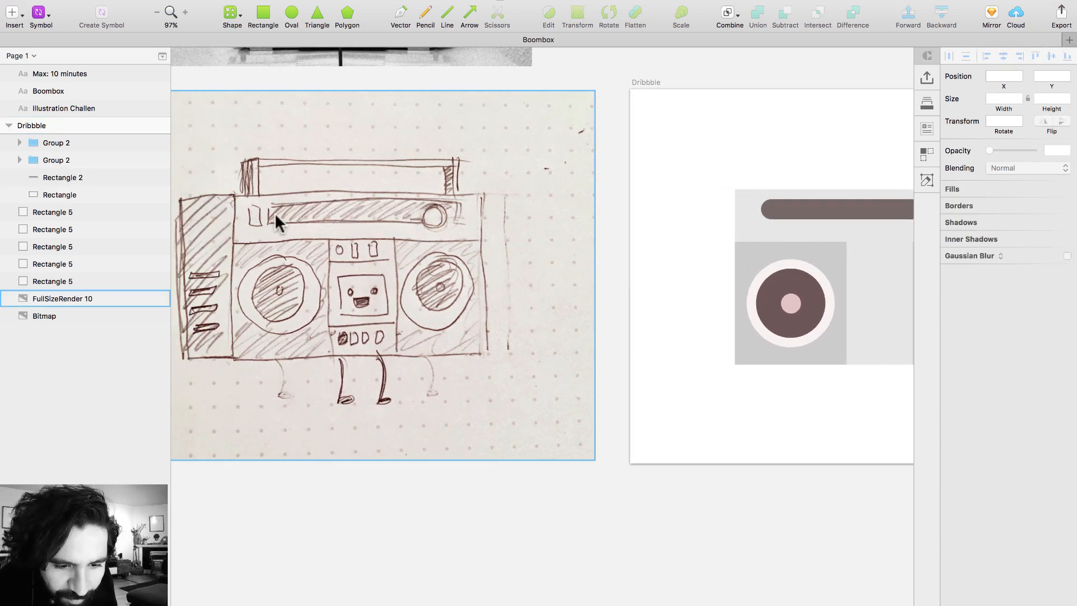
scroll(318, 236, right, 8)
key(z)
drag(424, 160, 785, 449)
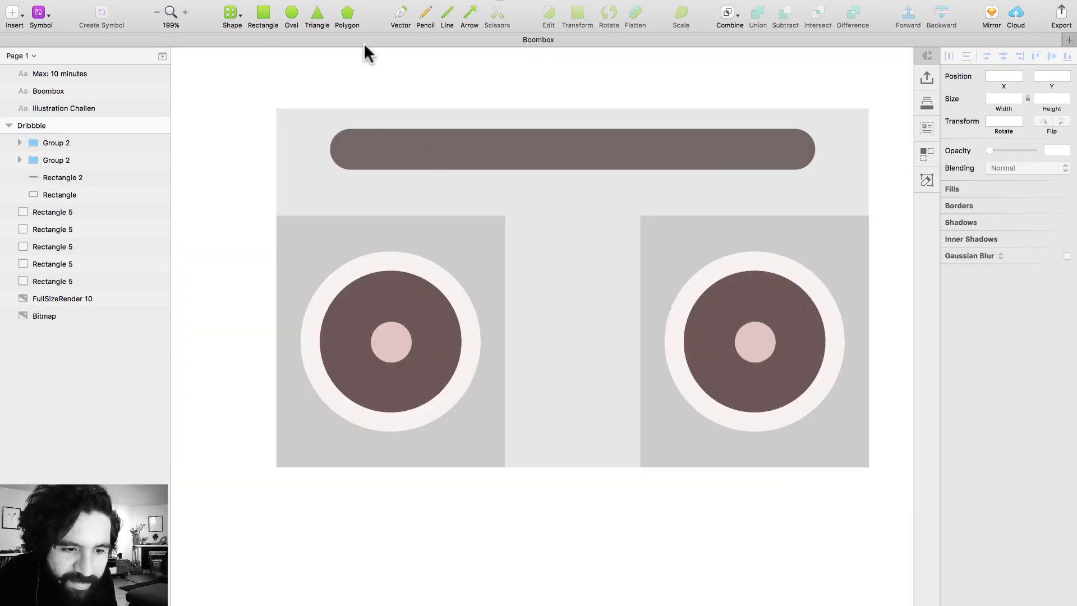
drag(315, 163, 316, 164)
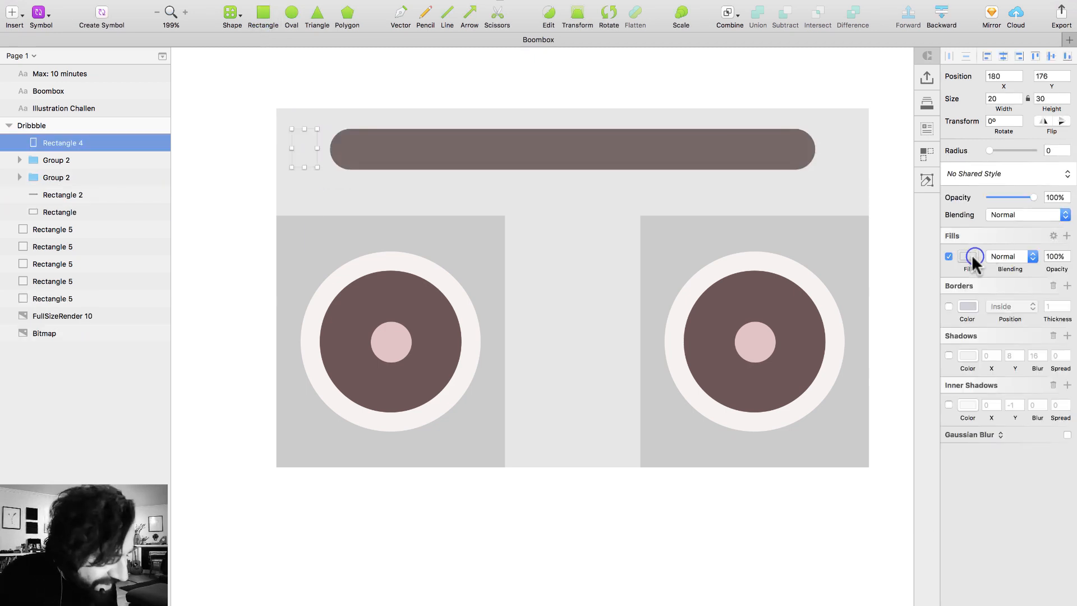
click(971, 256)
key(super+minus)
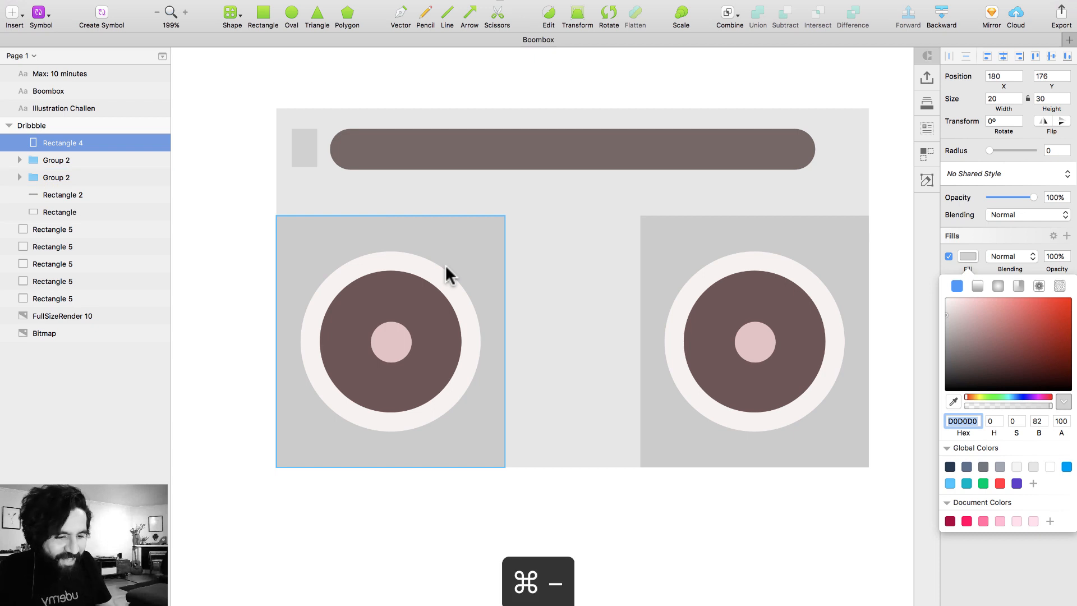
click(533, 174)
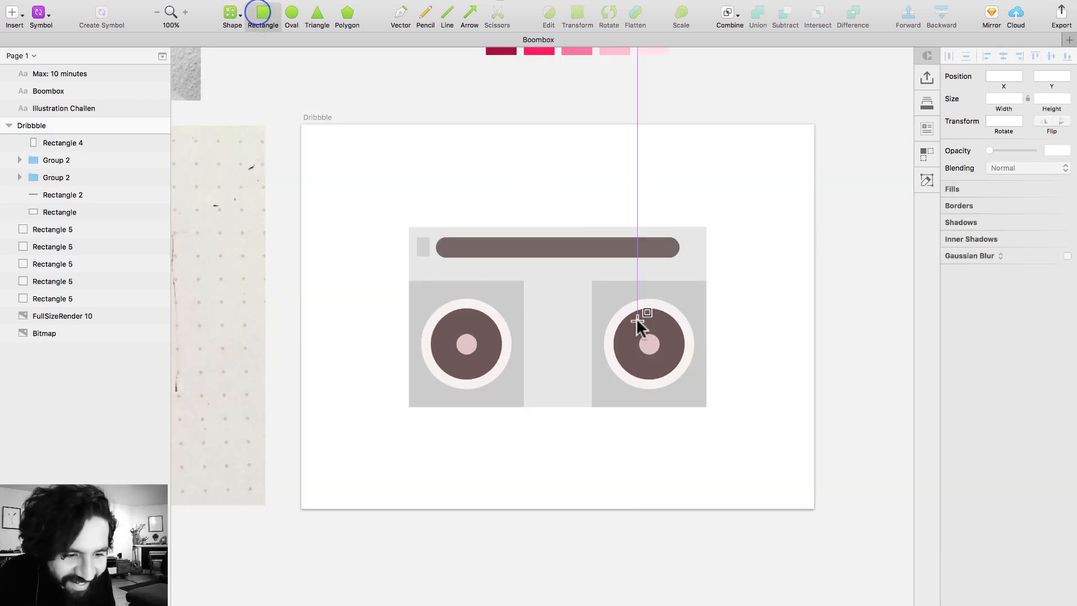
Draw a 107 × 43 px strip at the top of the gap between the speaker panels and fill it with DEDEDE
scroll(515, 311, left, 5)
scroll(515, 311, right, 3)
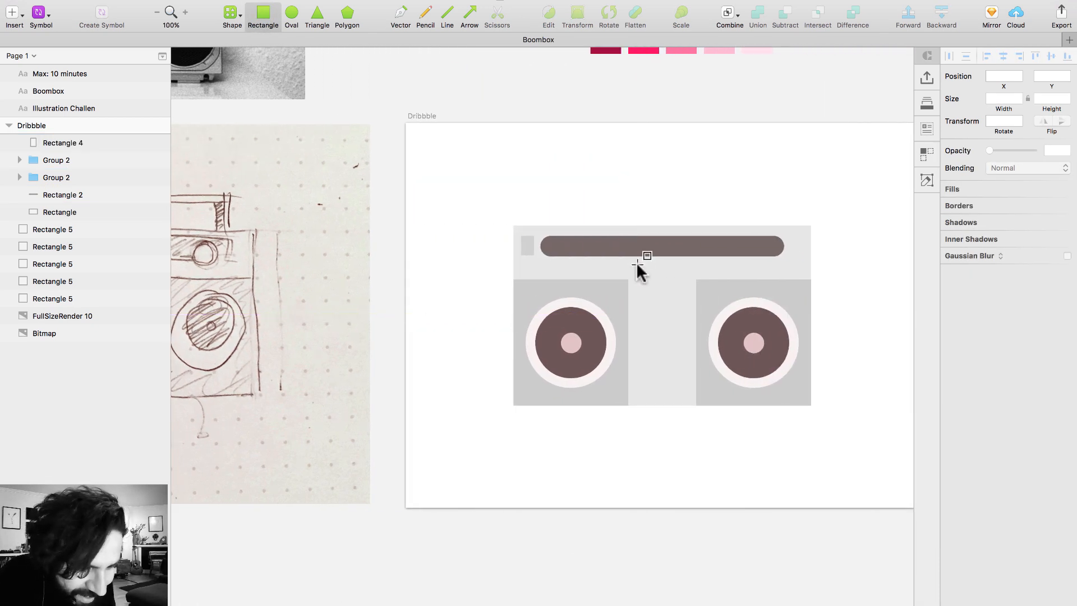
drag(628, 280, 697, 307)
key(z)
drag(562, 243, 769, 482)
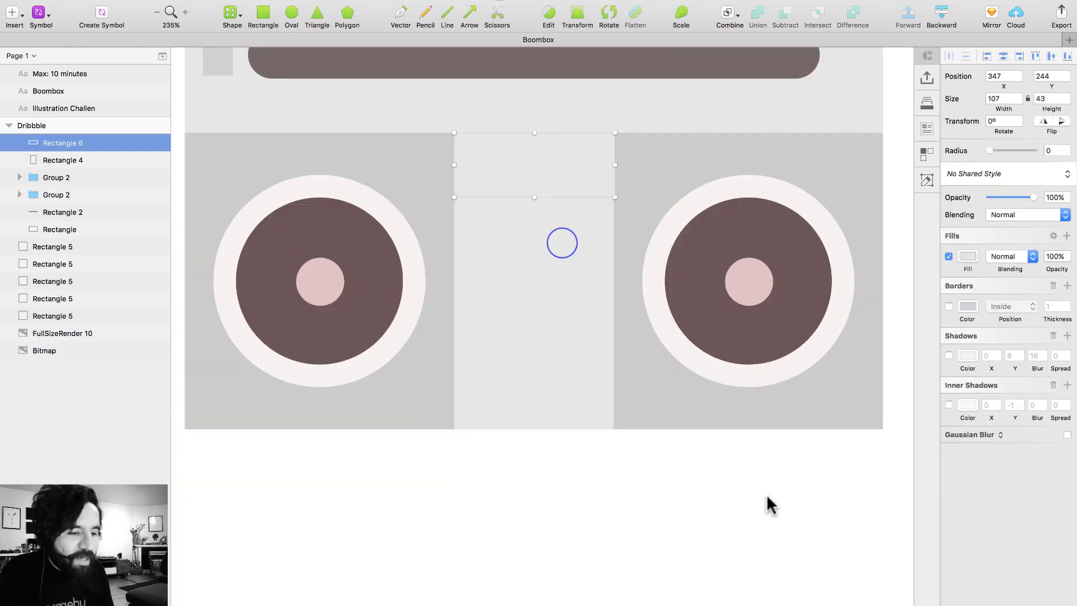
click(968, 257)
drag(964, 308, 934, 307)
Duplicate the light grey strip straight down to the bottom edge of the body between the speaker panels
scroll(545, 440, left, 15)
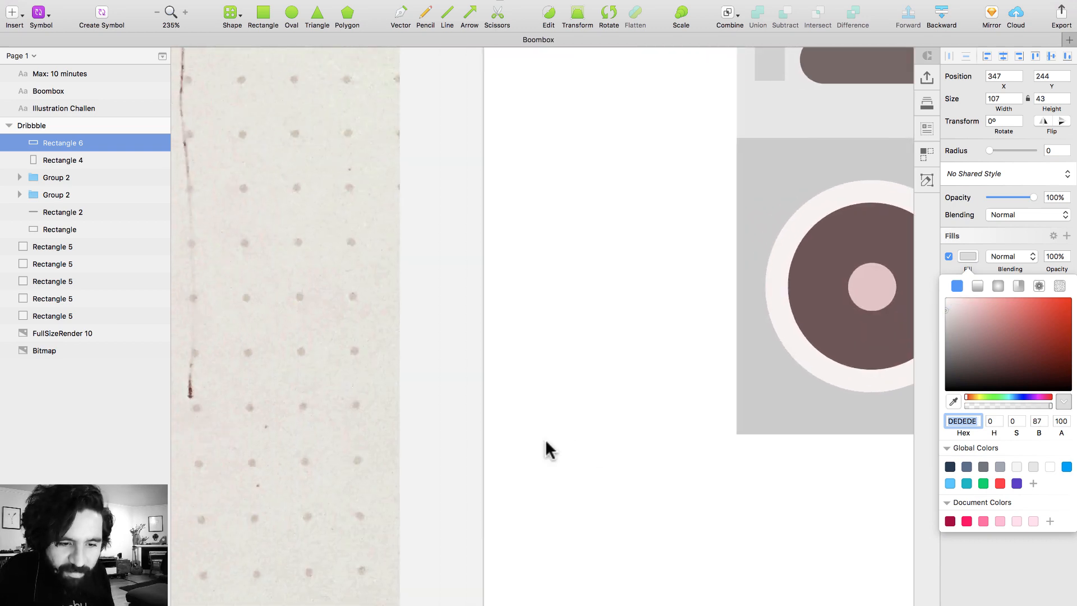
key(super+minus)
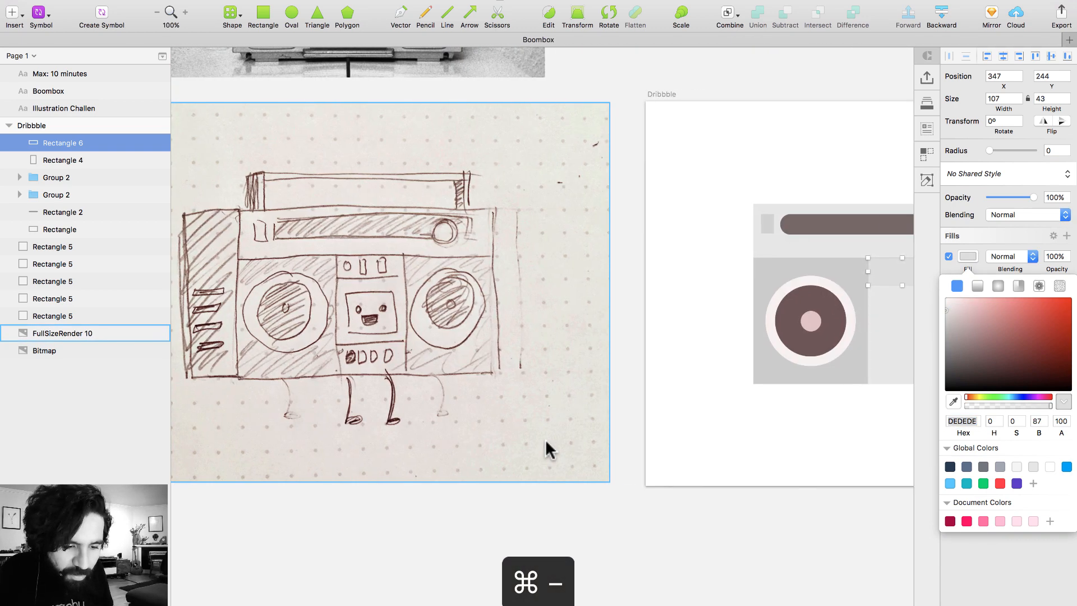
scroll(547, 449, left, 5)
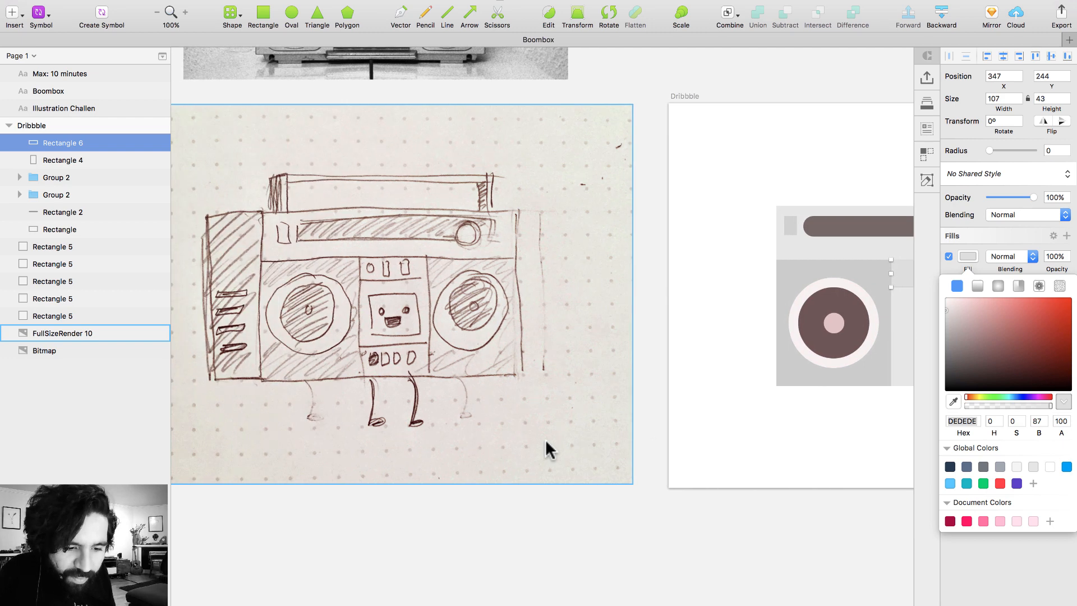
scroll(547, 448, right, 7)
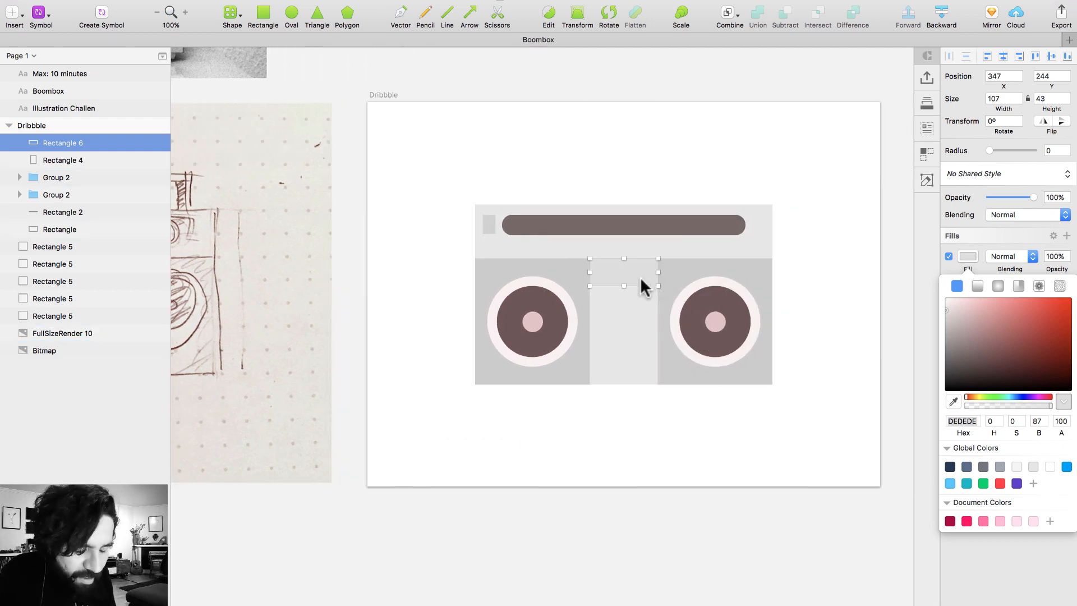
scroll(642, 286, left, 15)
scroll(640, 281, right, 15)
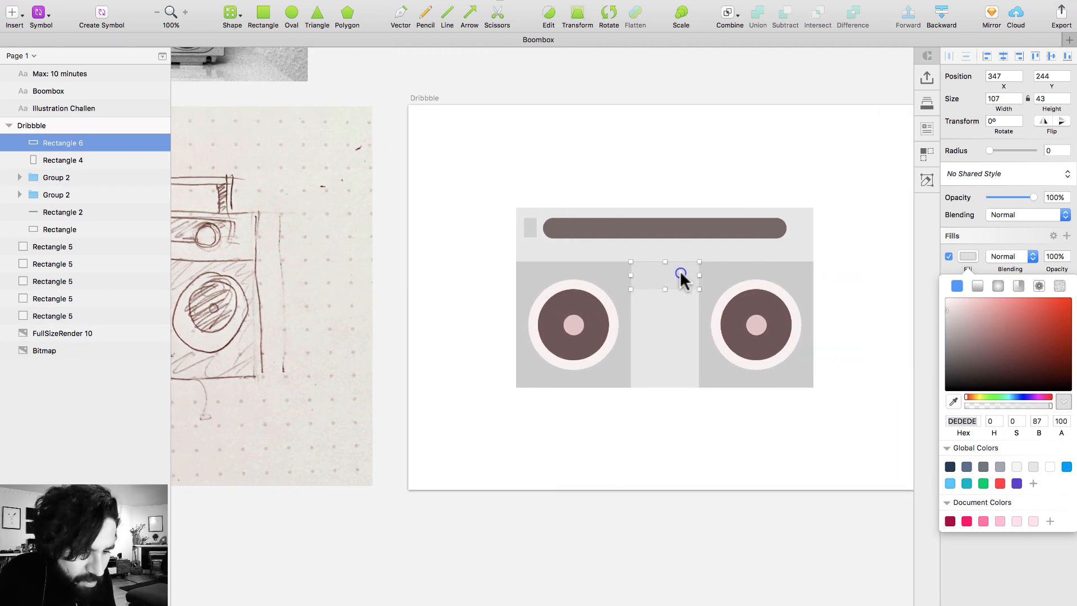
drag(678, 275, 686, 367)
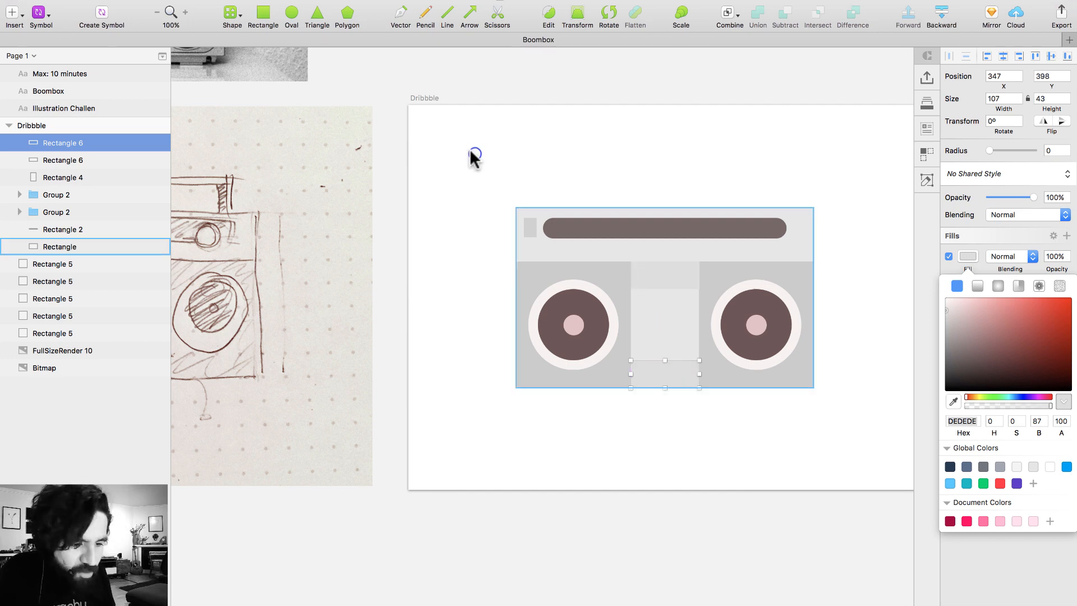
Draw a 90 × 67 px cassette window between the two central strips and fill it with CDCDCD
key(z)
drag(474, 152, 860, 504)
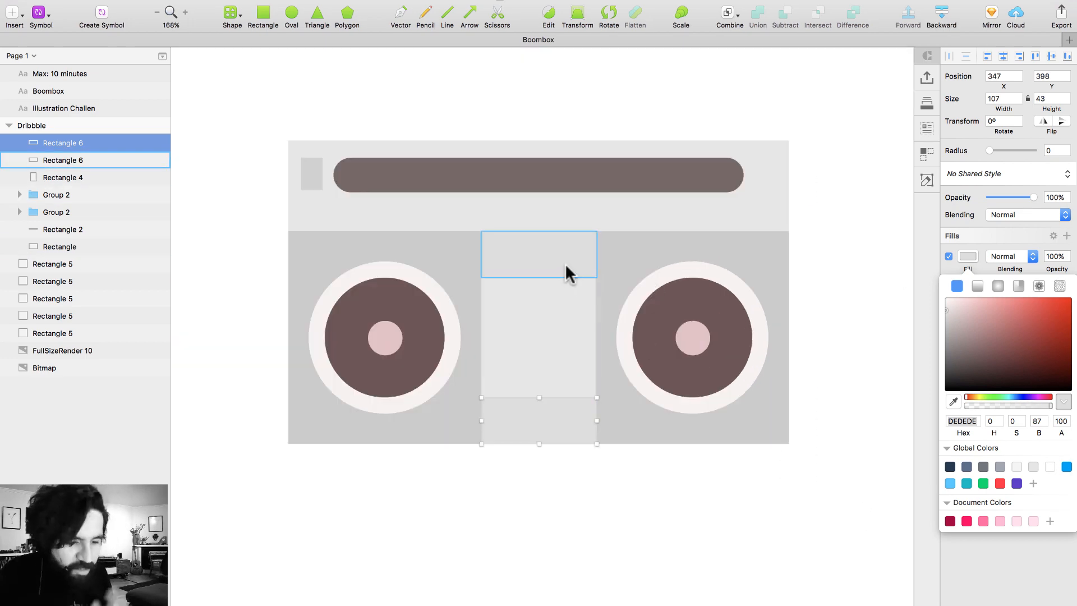
click(426, 87)
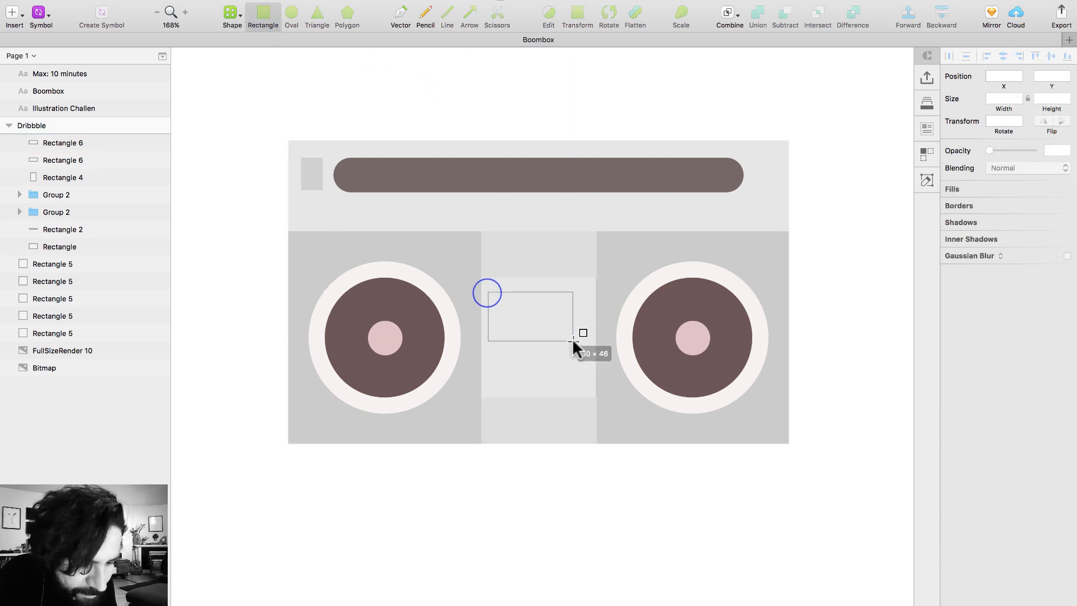
drag(580, 357, 583, 360)
scroll(583, 360, left, 15)
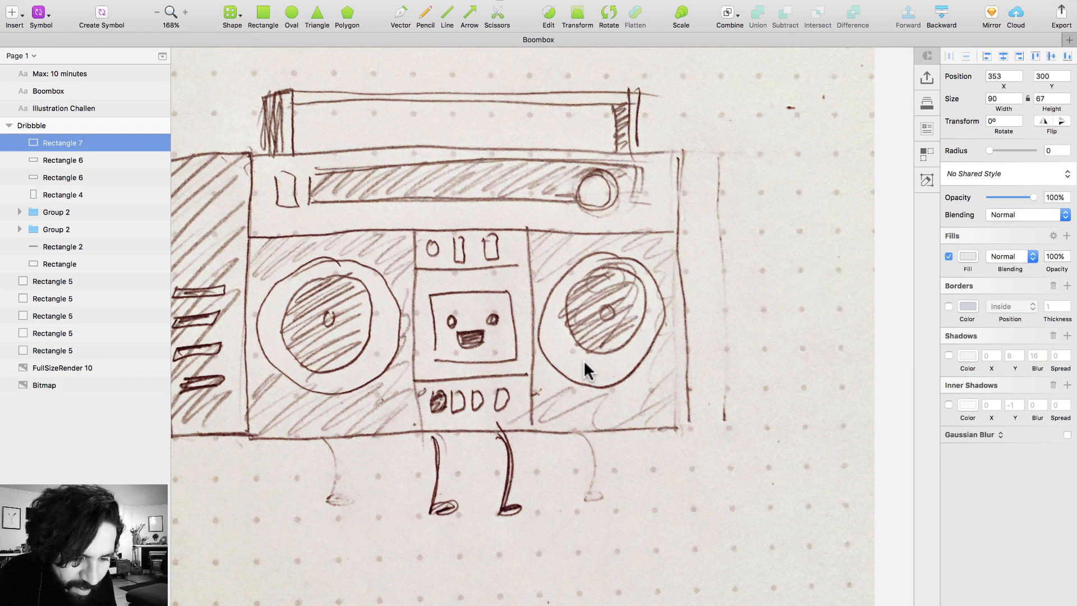
scroll(583, 370, right, 15)
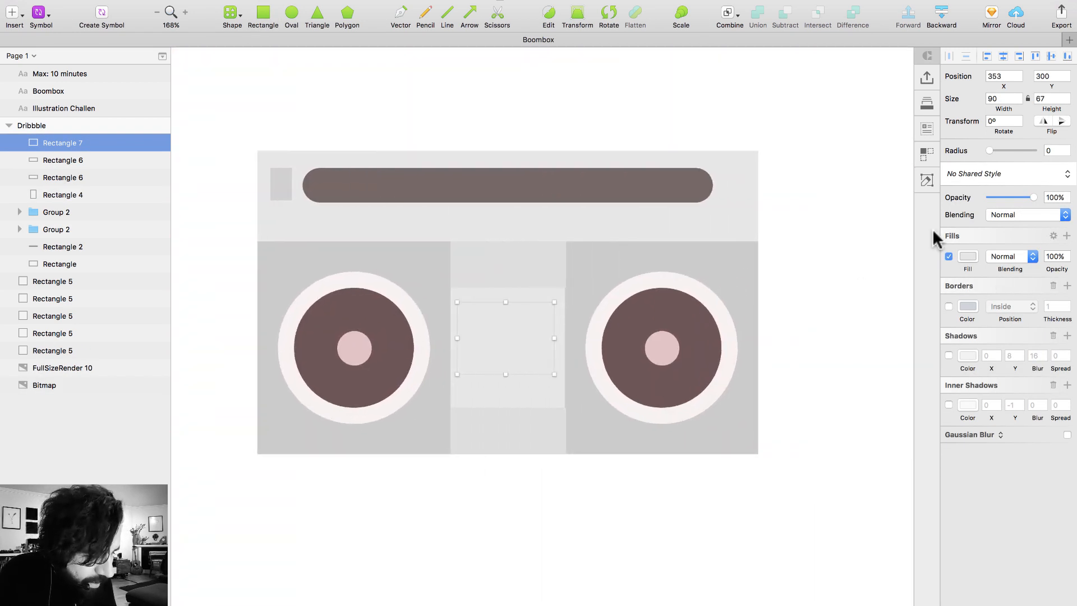
click(968, 256)
drag(963, 322, 937, 313)
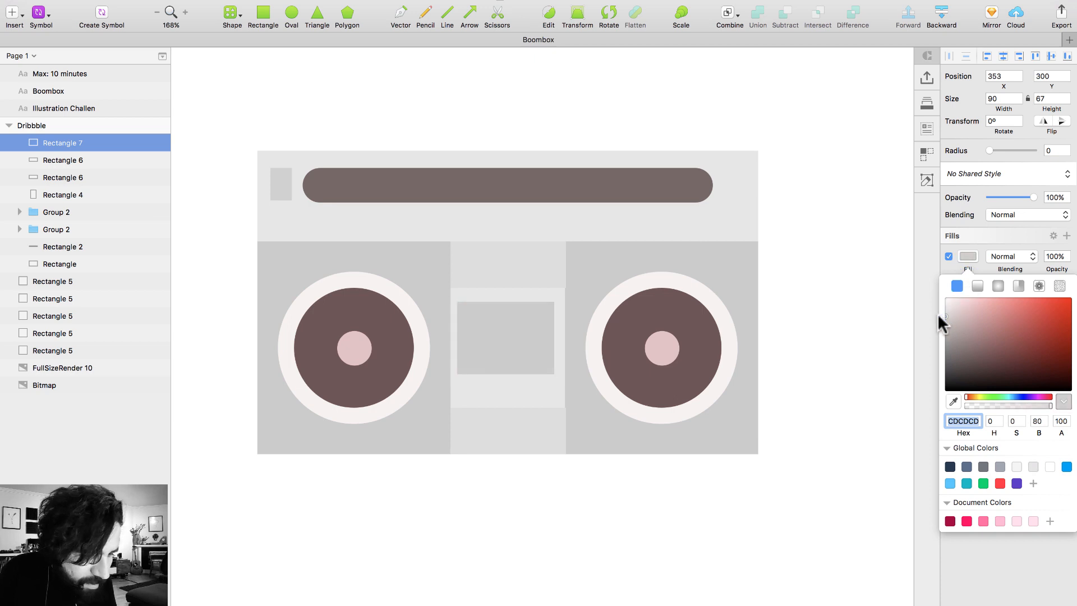
Center the cassette window and both central strips horizontally on the boombox body
click(481, 353)
drag(480, 500, 531, 225)
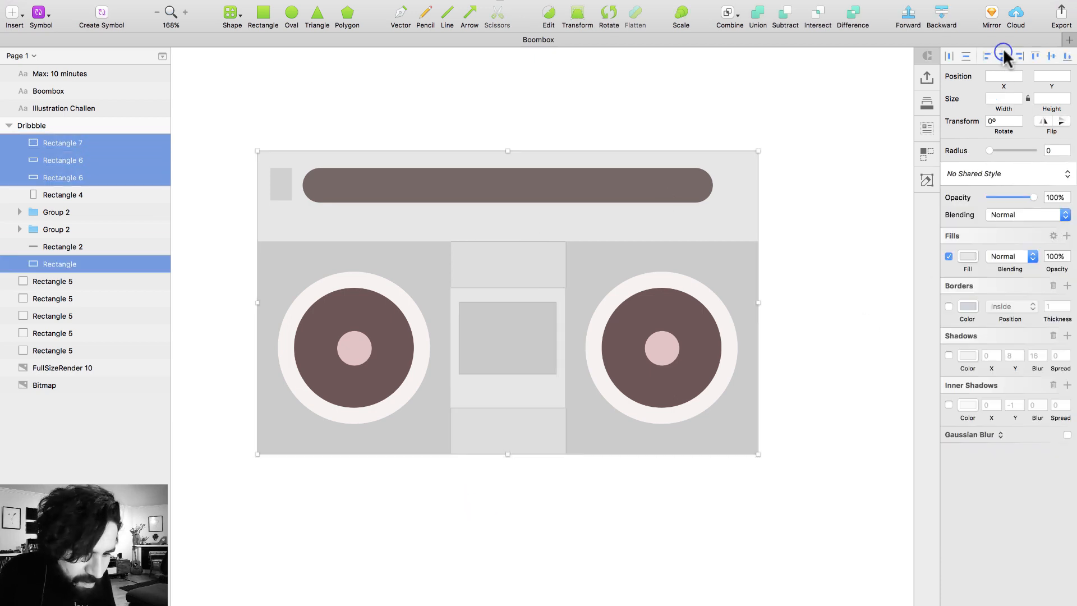
click(504, 562)
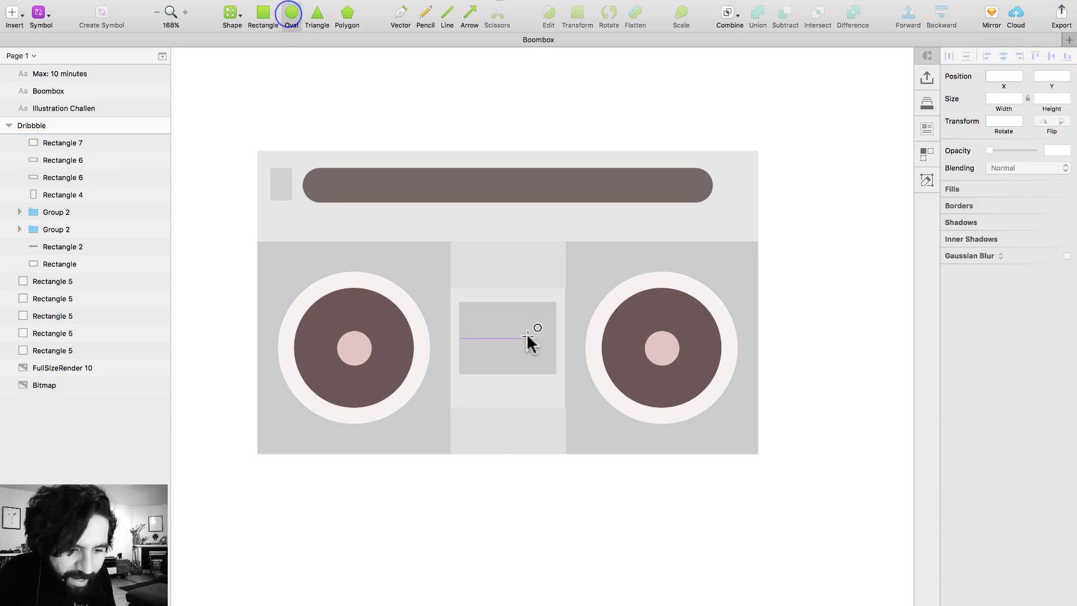
Draw a small circle as the left eye in the cassette window's upper-left area and size it to 10 × 10 px
mouse_move(476, 328)
mouse_down()
mouse_move(497, 302)
mouse_move(480, 320)
mouse_move(596, 457)
mouse_up()
key(super+Down)
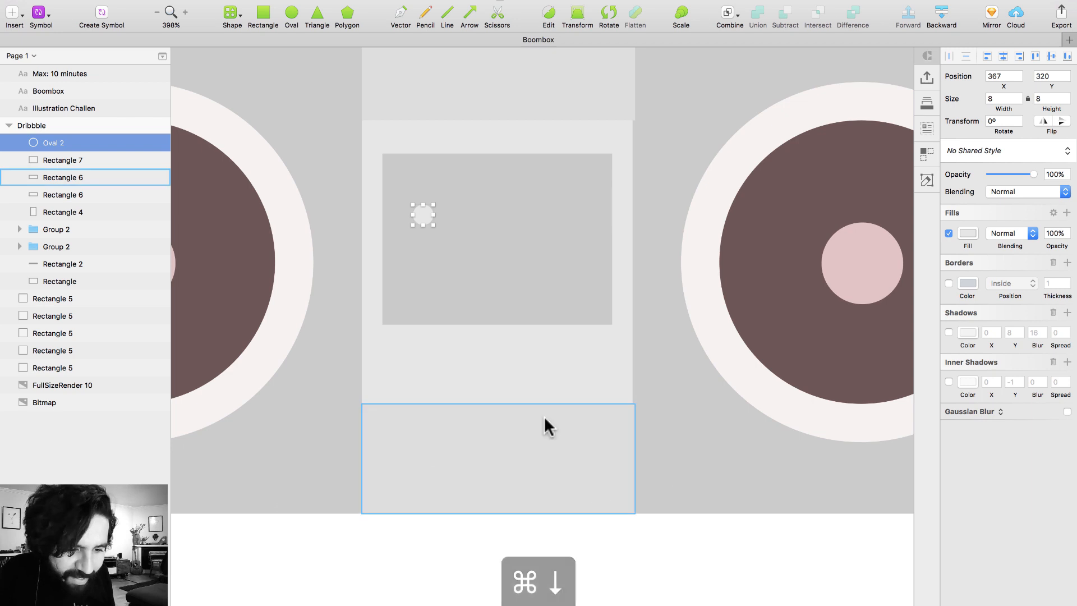
key(super+Down)
Duplicate the eye circle to the window's right side, group both eyes and try enlarging the group to 61 × 12 px
drag(428, 216, 551, 217)
shift+click(429, 218)
key(super+g)
key(super+Down)
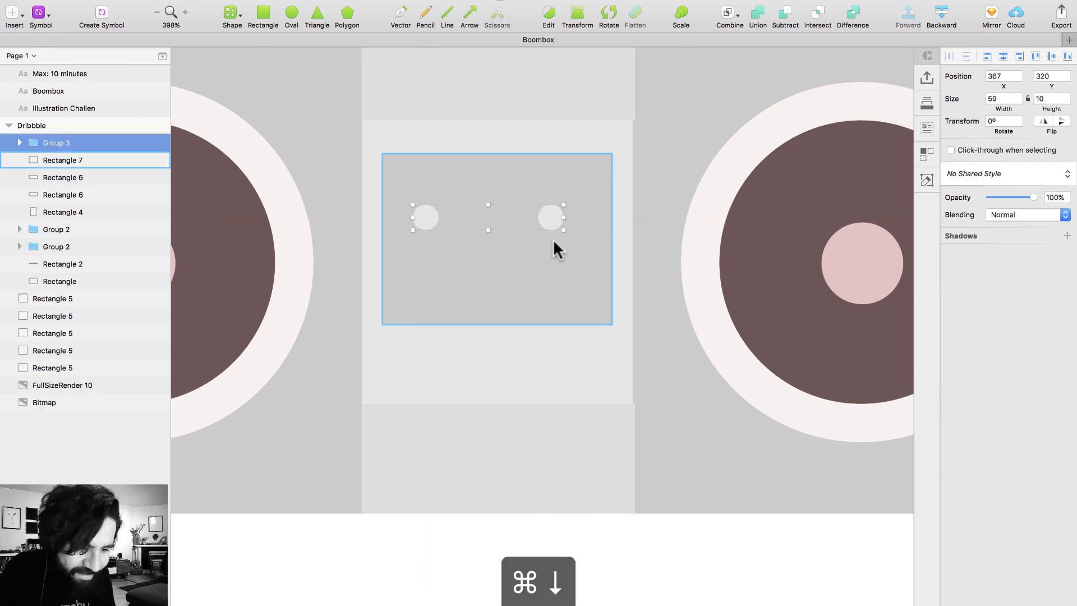
key(super+Right)
Undo the group enlargement, the grouping and the right eye copy, leaving only the left eye circle
key(super+z)
key(super+z)
key(super+z)
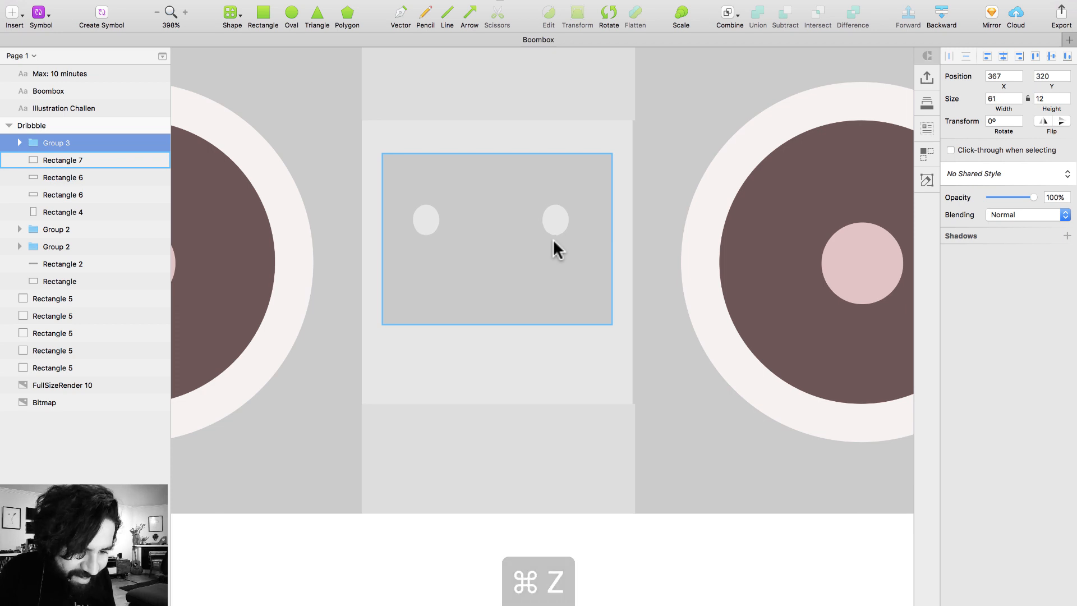
click(512, 483)
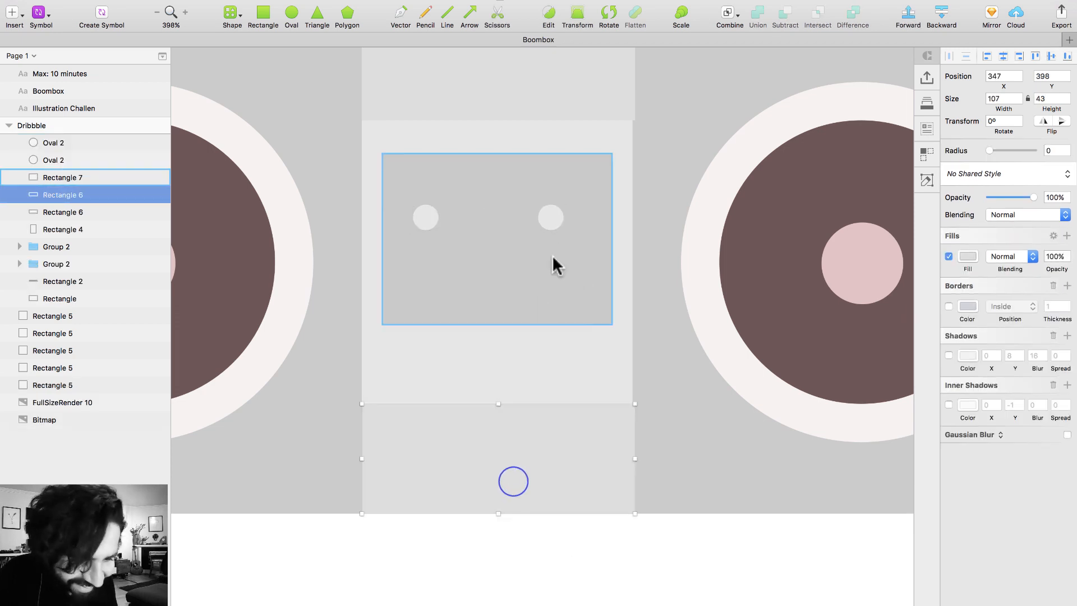
click(551, 195)
key(super+z)
key(super+z)
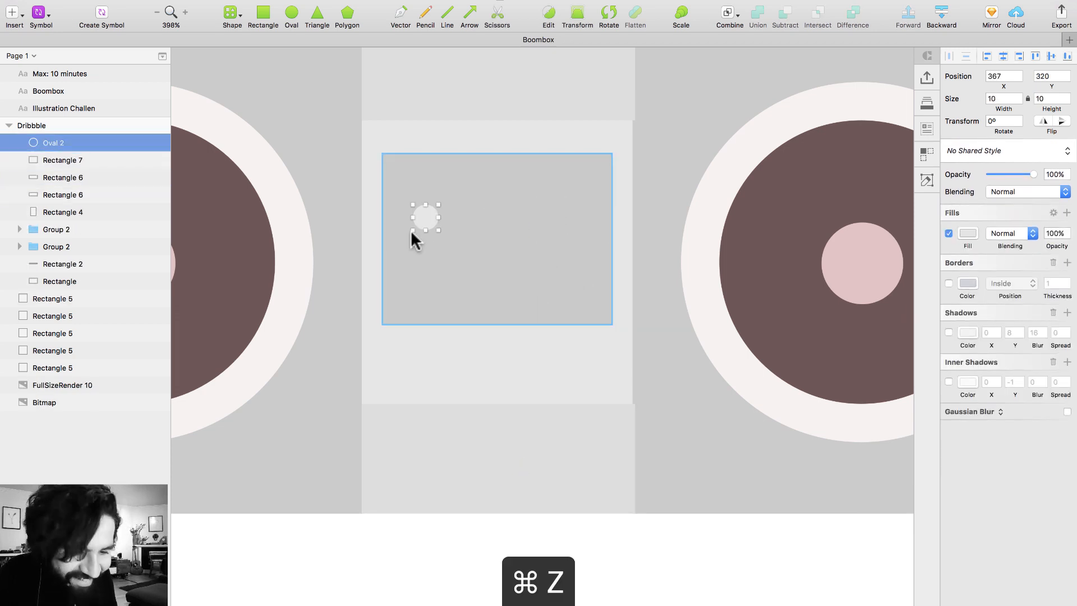
Enlarge the left eye circle to 12 × 12 px and fill it with dark grey 666262
drag(439, 230, 444, 235)
click(965, 227)
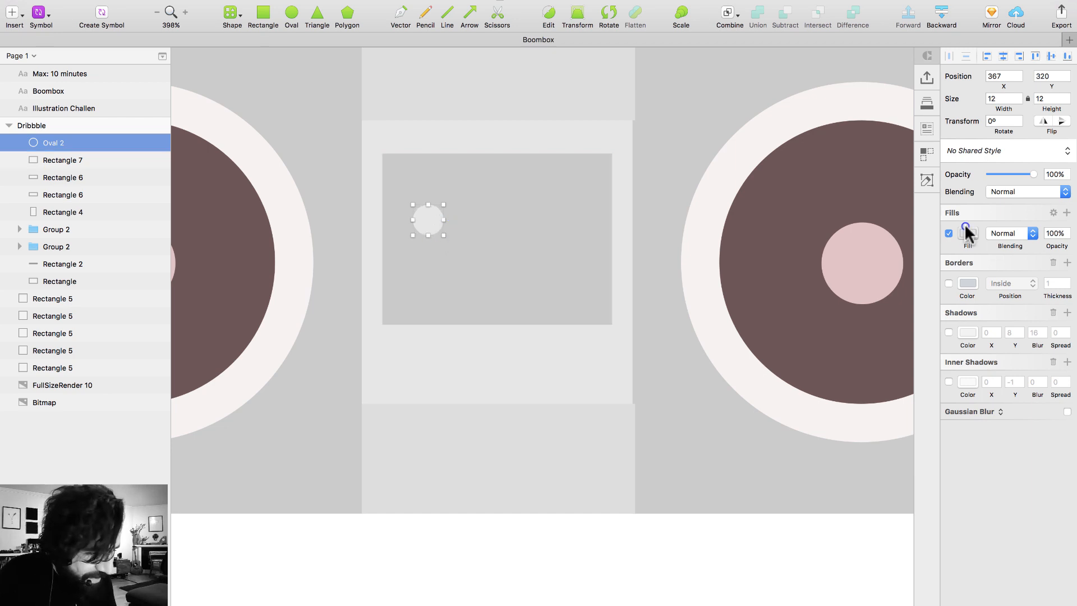
click(950, 331)
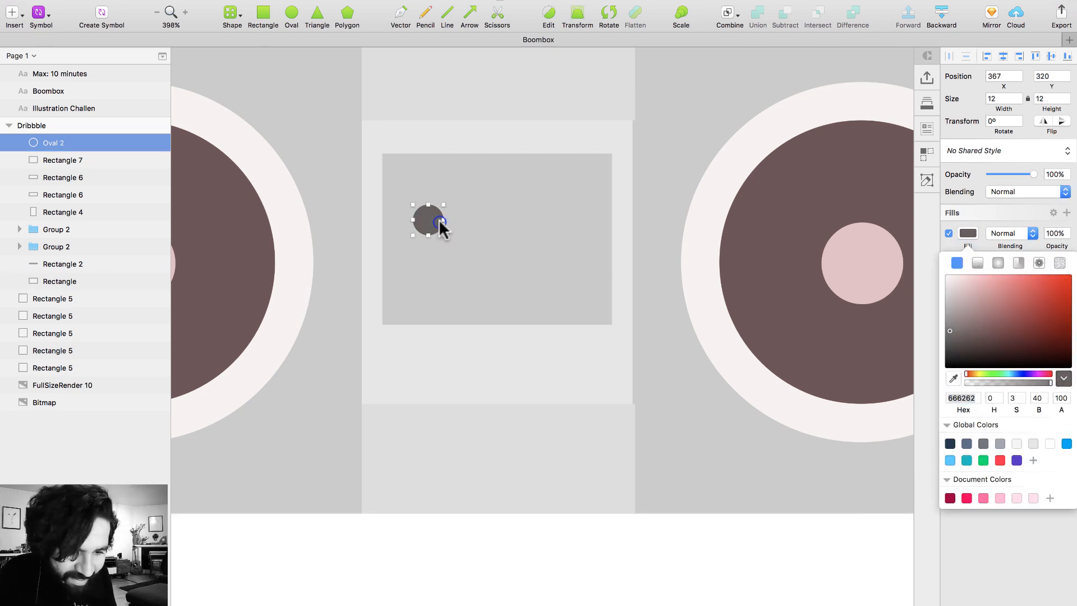
Duplicate the dark eye circle into the middle of the cassette window and enlarge the copy to 23 × 23 px
click(449, 365)
drag(428, 219, 552, 211)
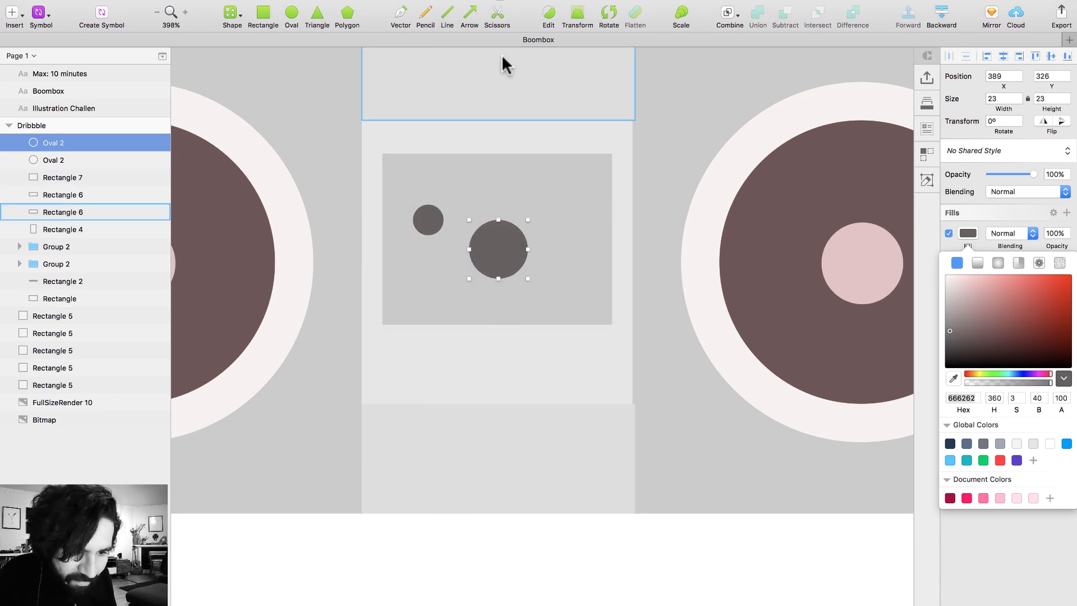
Cut away the upper half of the centre circle with Scissors and enlarge the remaining half into a smiling mouth
click(499, 18)
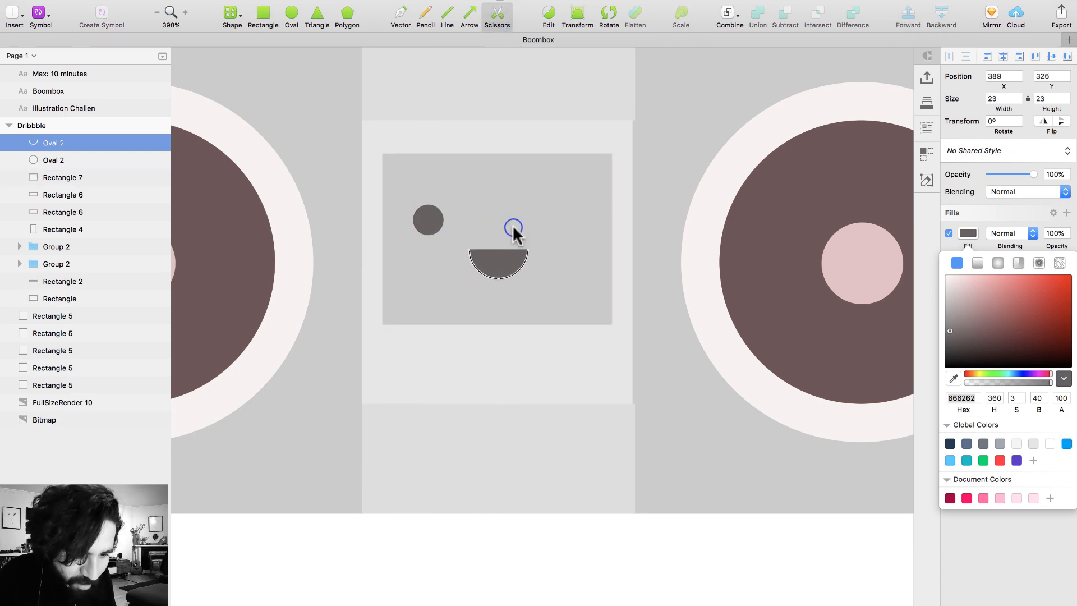
key(Escape)
key(Escape)
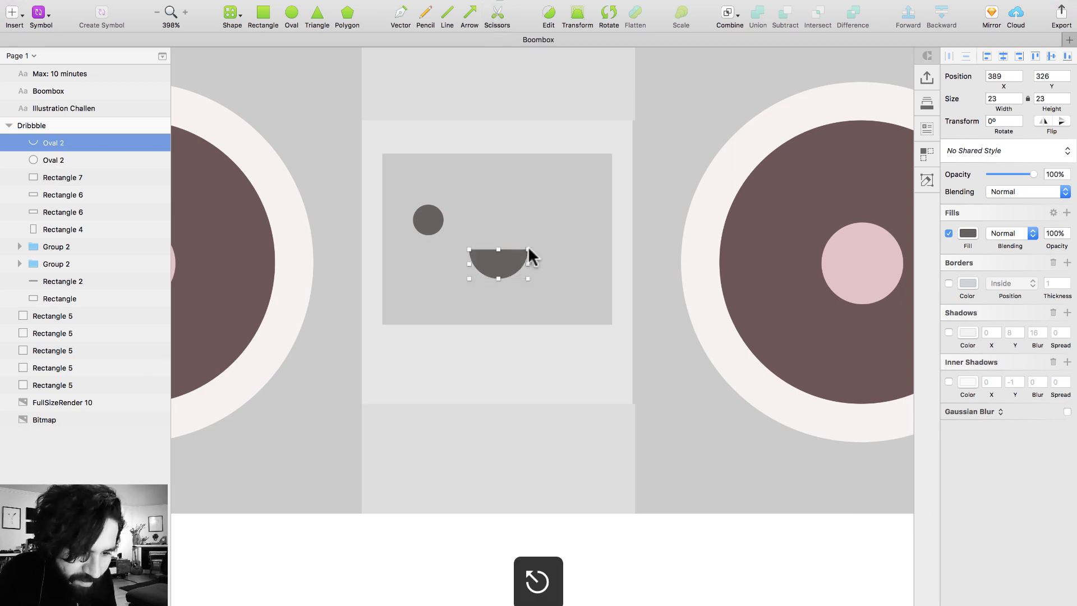
drag(527, 249, 553, 236)
Duplicate the left eye circle to the cassette window's right side at X 420, Y 320
click(435, 219)
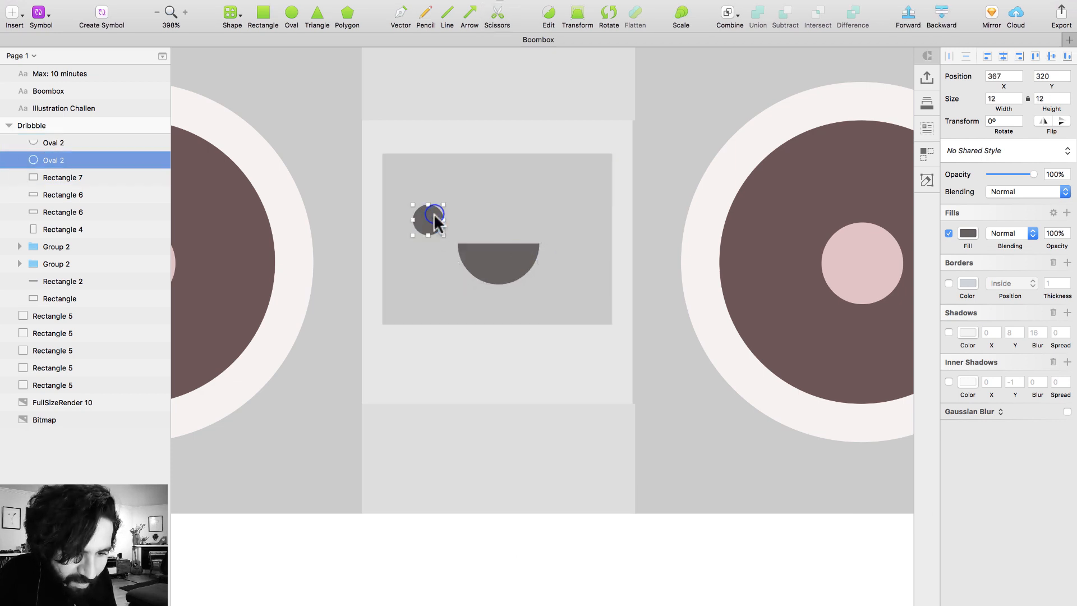
drag(435, 218, 568, 220)
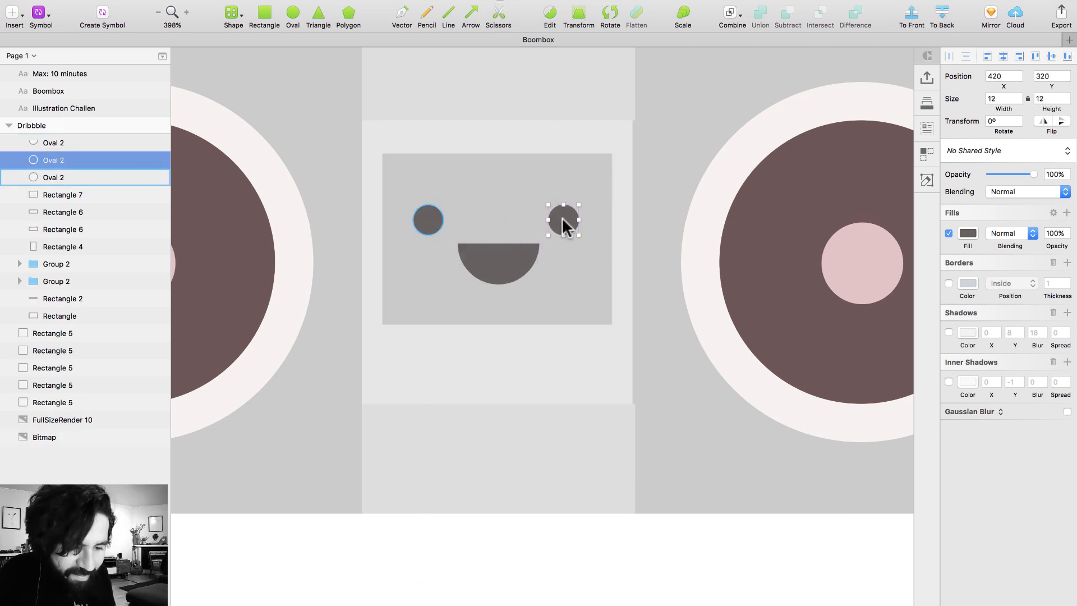
shift+click(435, 220)
key(super+minus)
key(super+minus)
click(510, 538)
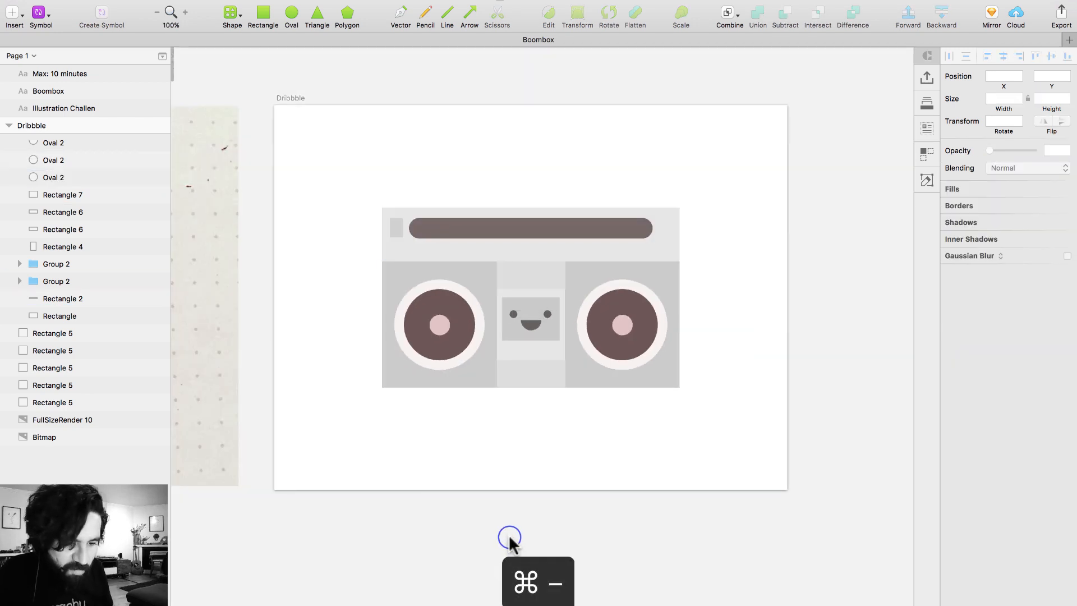
Square off the dark top bar's corners by setting its radius to 0
scroll(509, 538, left, 10)
scroll(509, 538, right, 12)
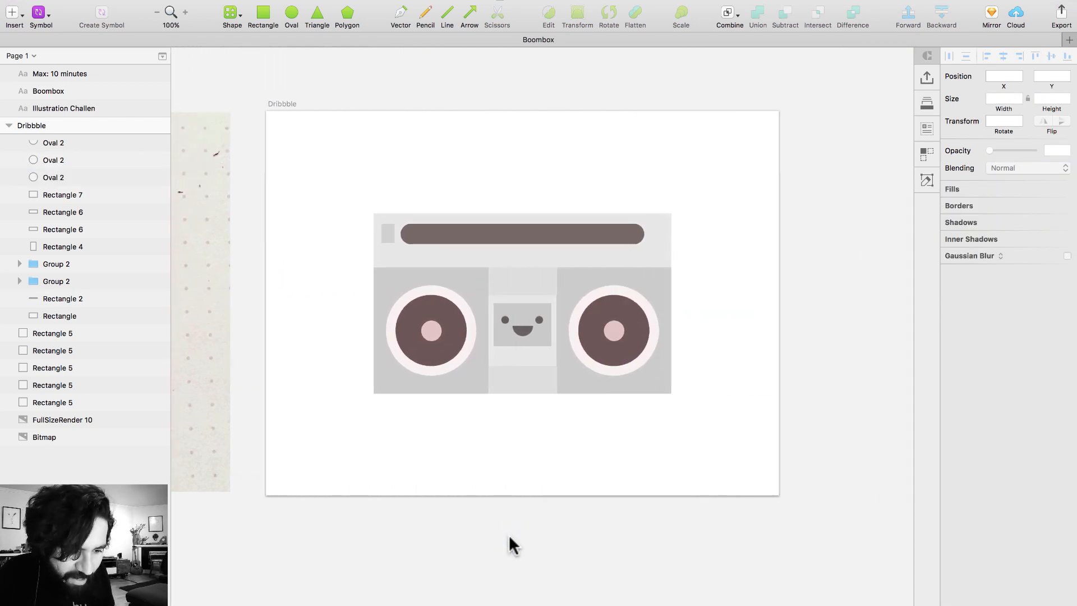
scroll(509, 534, right, 2)
click(545, 231)
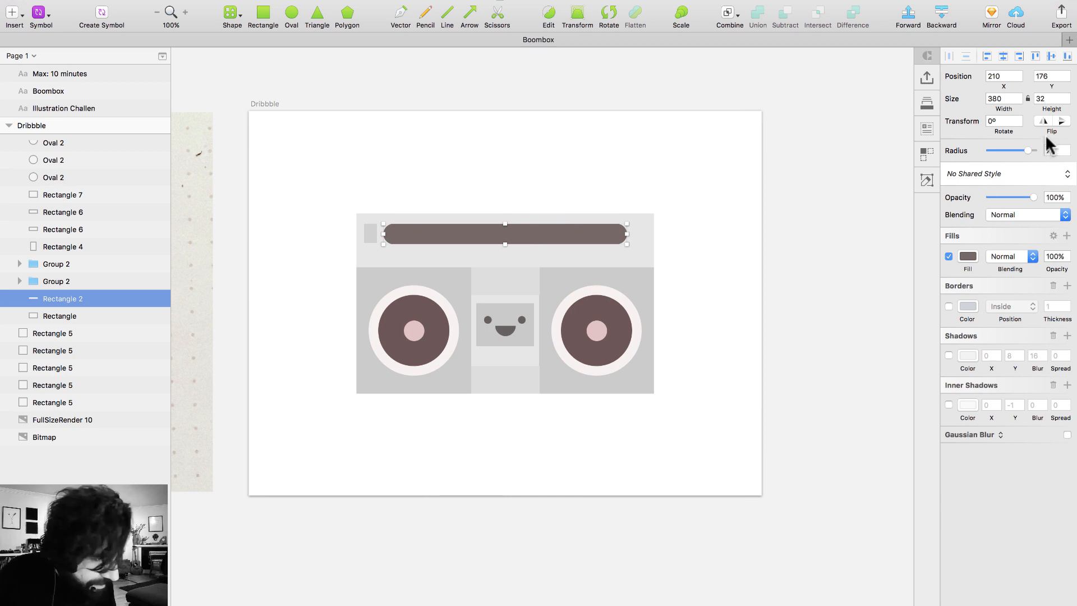
click(487, 160)
scroll(487, 160, left, 10)
scroll(513, 218, right, 5)
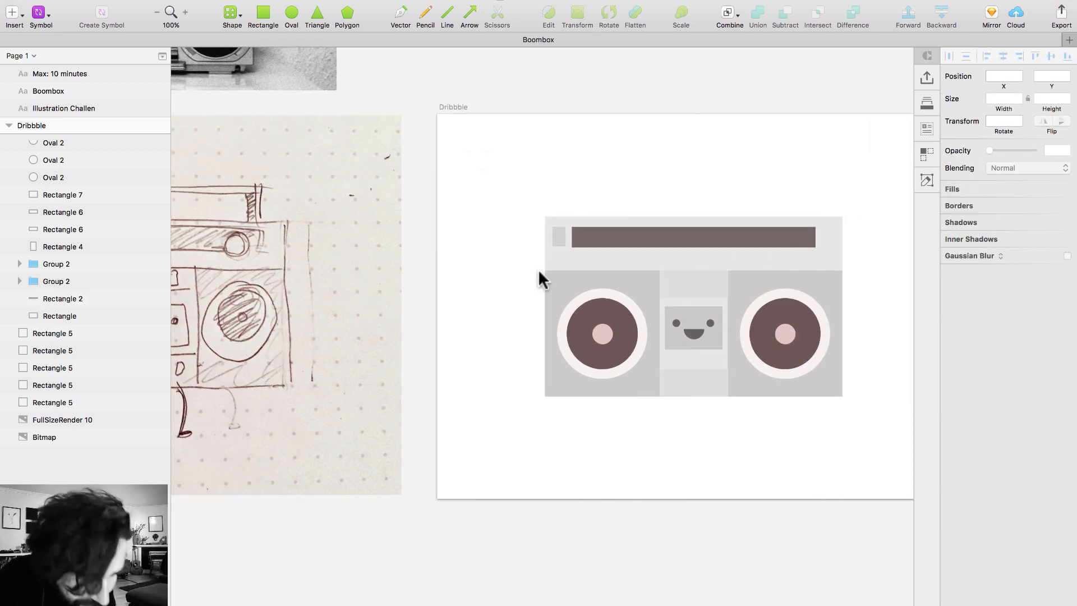
Set the height of both the dark top bar and the small grey block beside it to 44 px
click(563, 239)
drag(522, 170, 725, 364)
shift+click(608, 242)
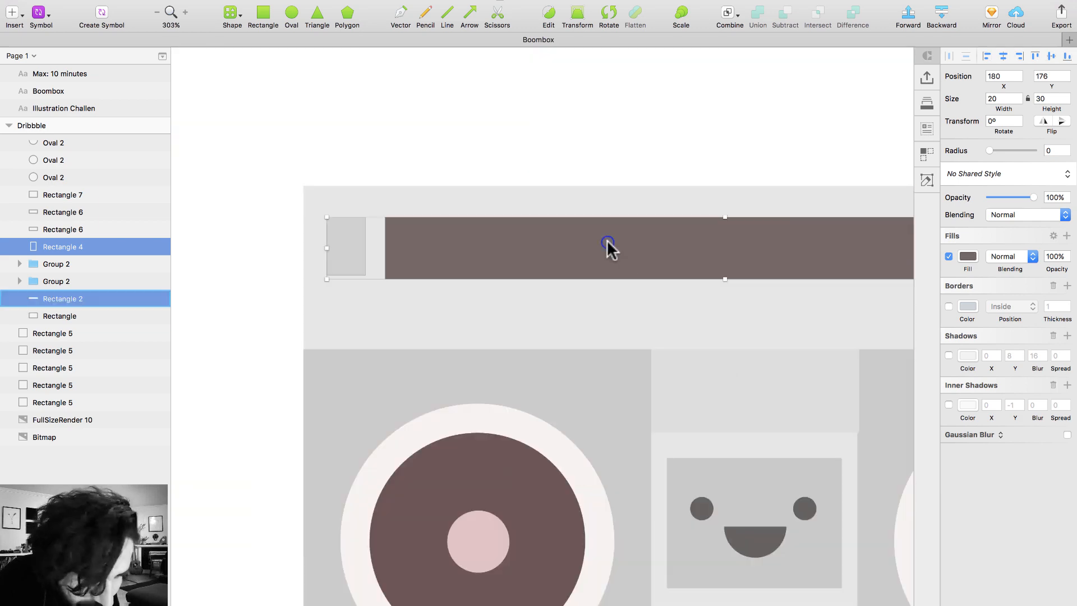
key(shift+Up)
key(shift+Up)
key(shift+Up)
key(shift+Up)
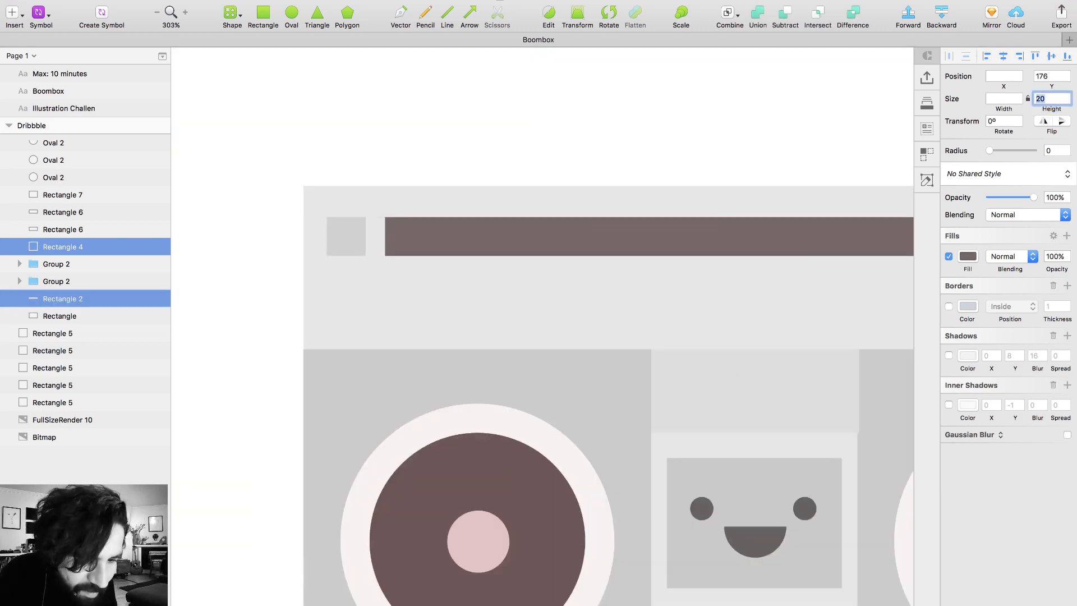
key(super+minus)
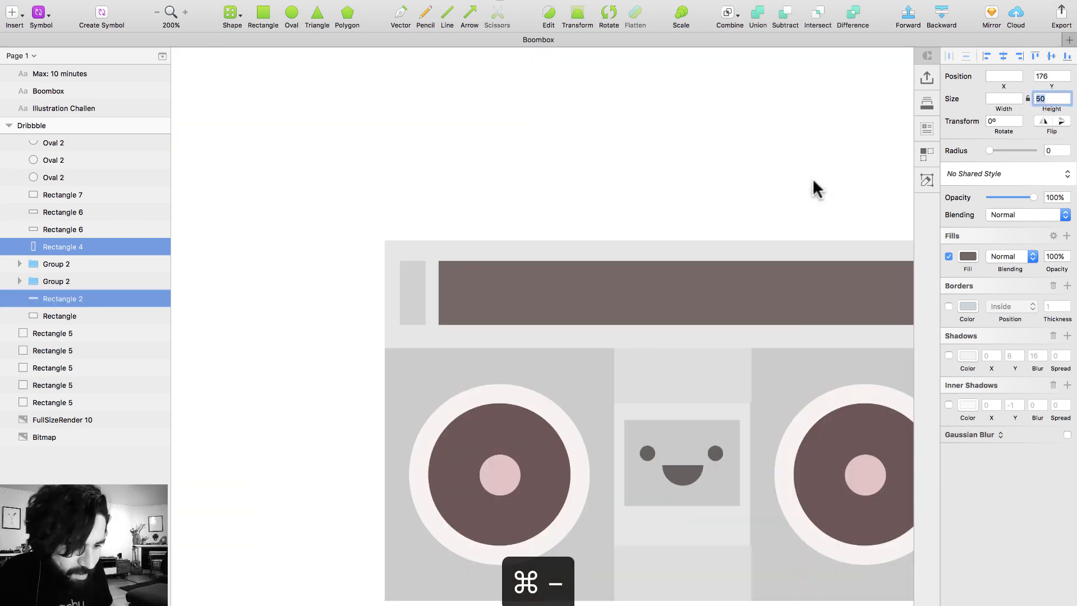
key(super+Down)
key(Down)
key(Down)
key(Down)
key(Down)
key(Down)
key(Down)
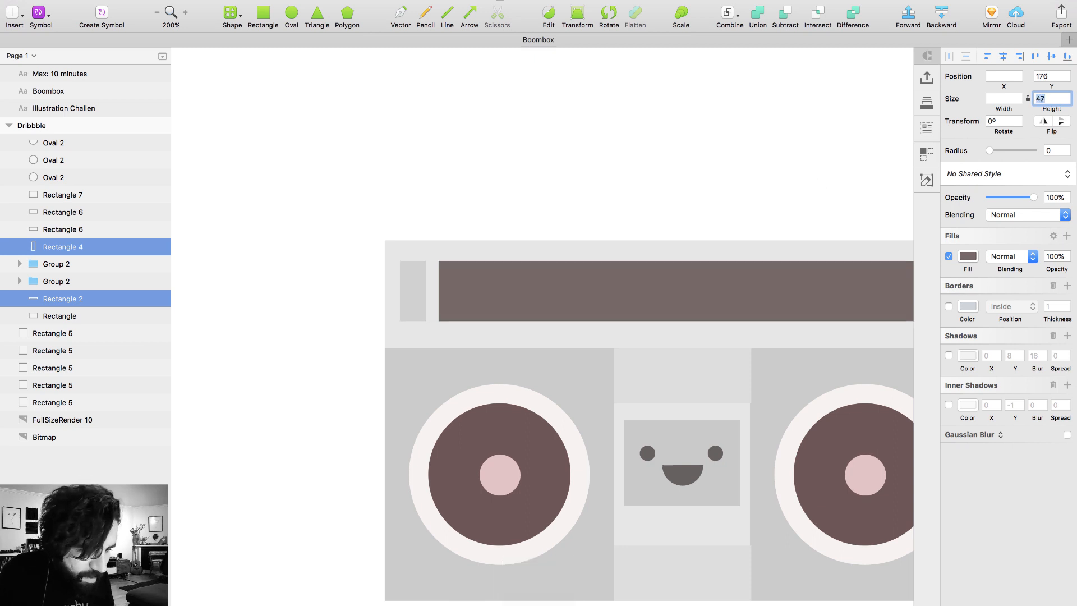
scroll(578, 247, right, 5)
scroll(578, 247, left, 2)
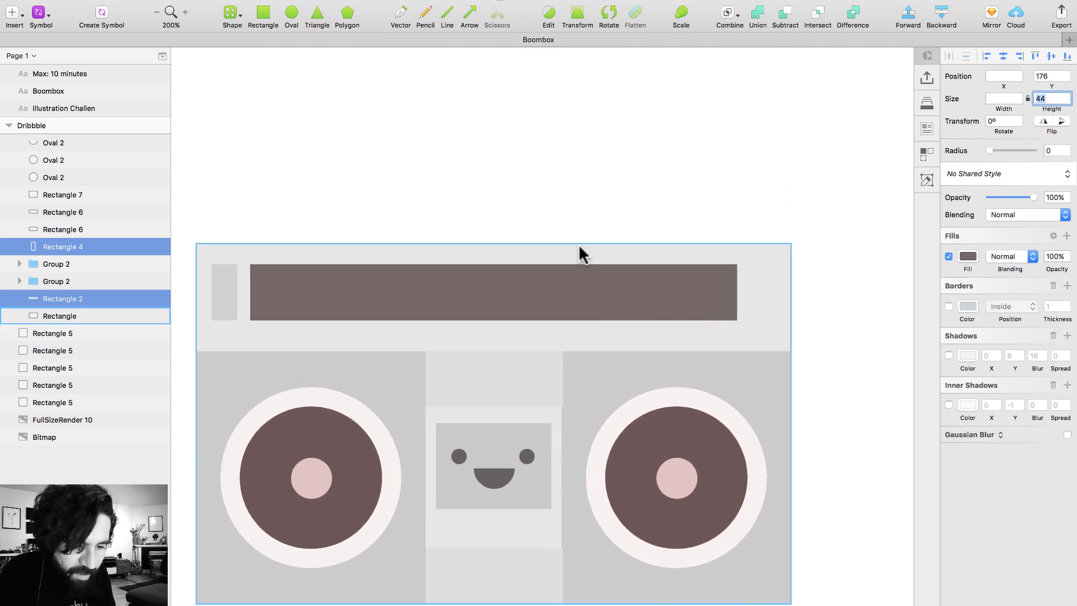
click(551, 168)
Group the dark top bar with the small grey block beside it
click(548, 266)
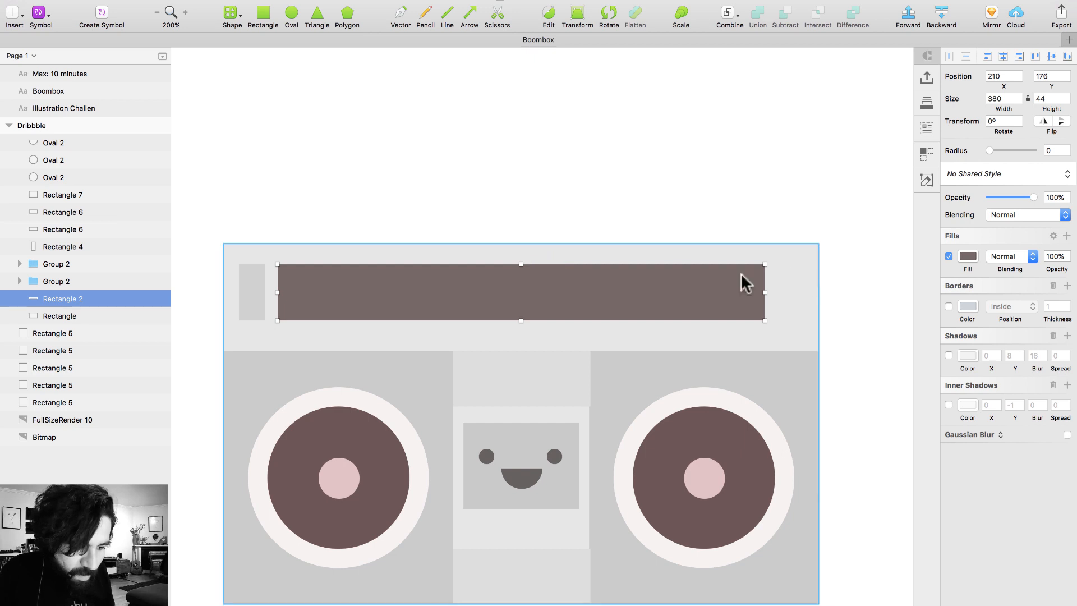
shift+click(254, 293)
key(super+g)
Try to centre the top bar group horizontally on the boombox body
shift+click(543, 255)
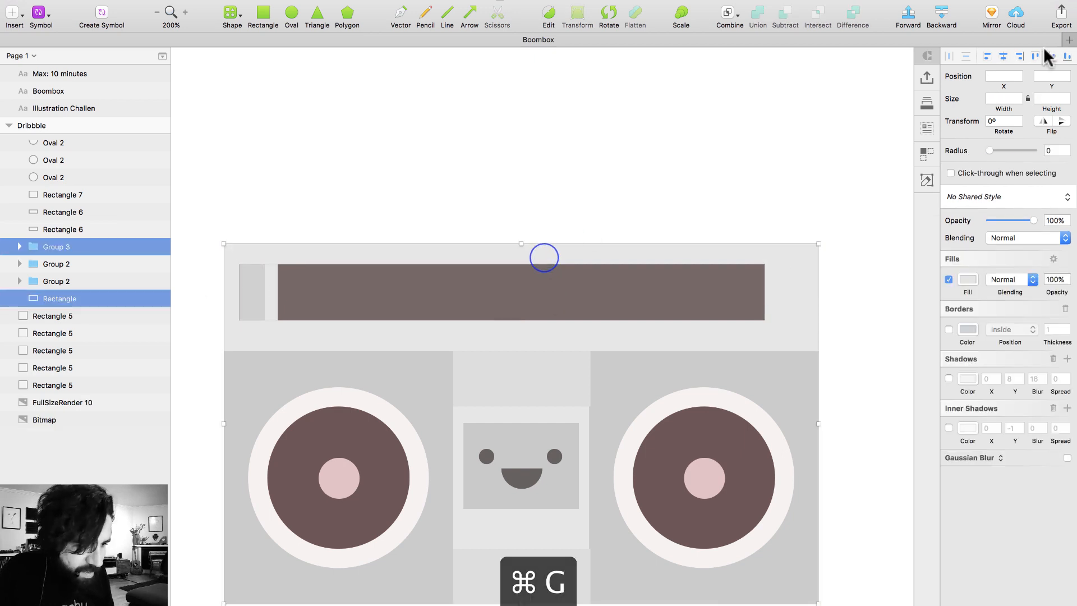
click(1003, 56)
key(super+z)
click(541, 138)
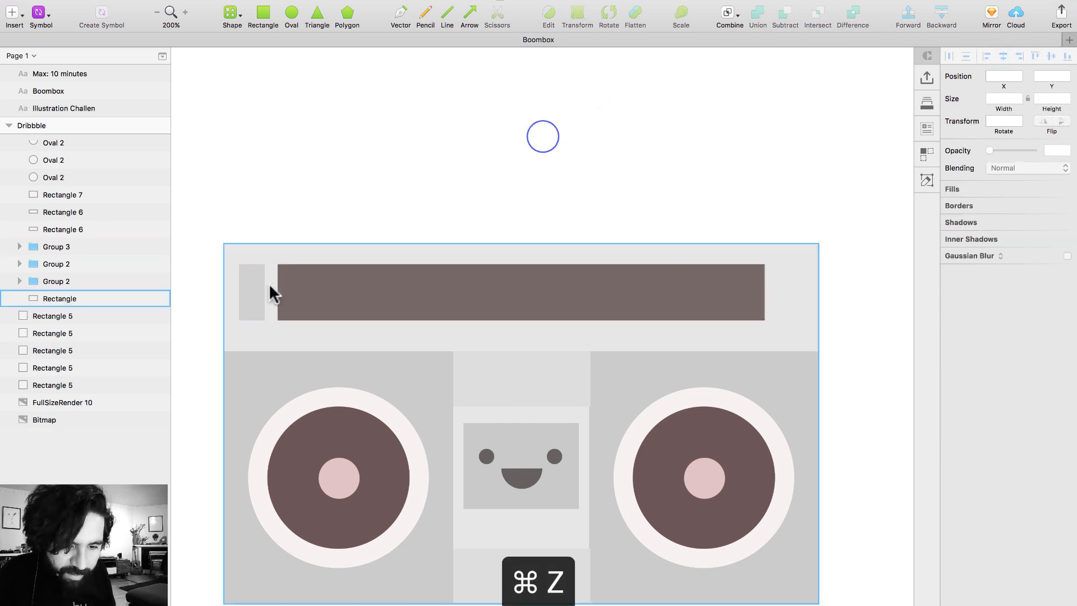
Duplicate the small grey block inside the group to the far end of the dark bar, making the group 440 px wide
double_click(252, 290)
drag(252, 289, 789, 300)
click(348, 189)
click(415, 265)
shift+click(489, 250)
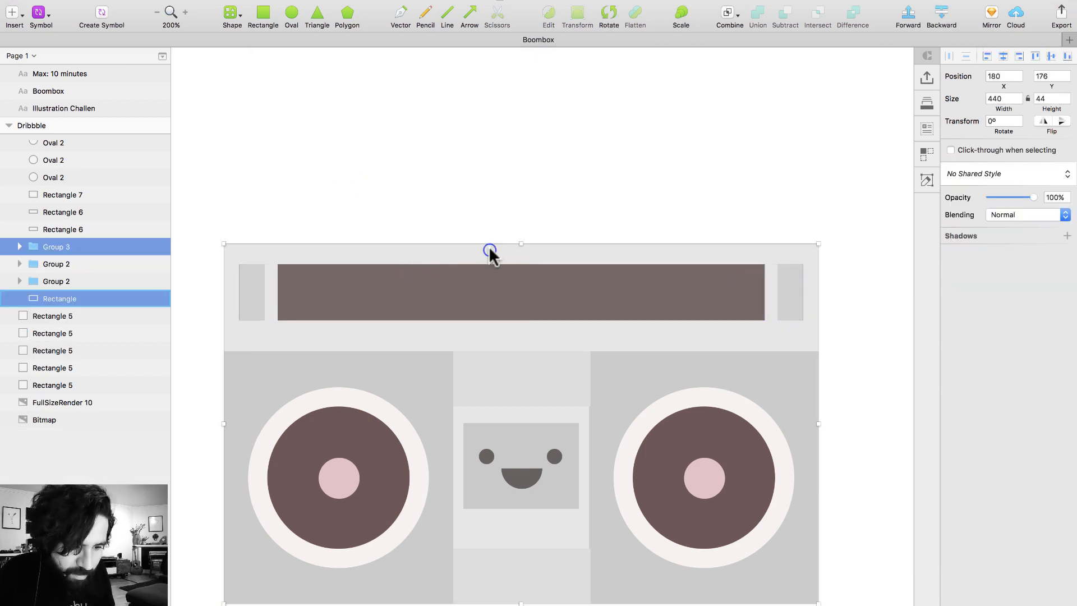
click(539, 147)
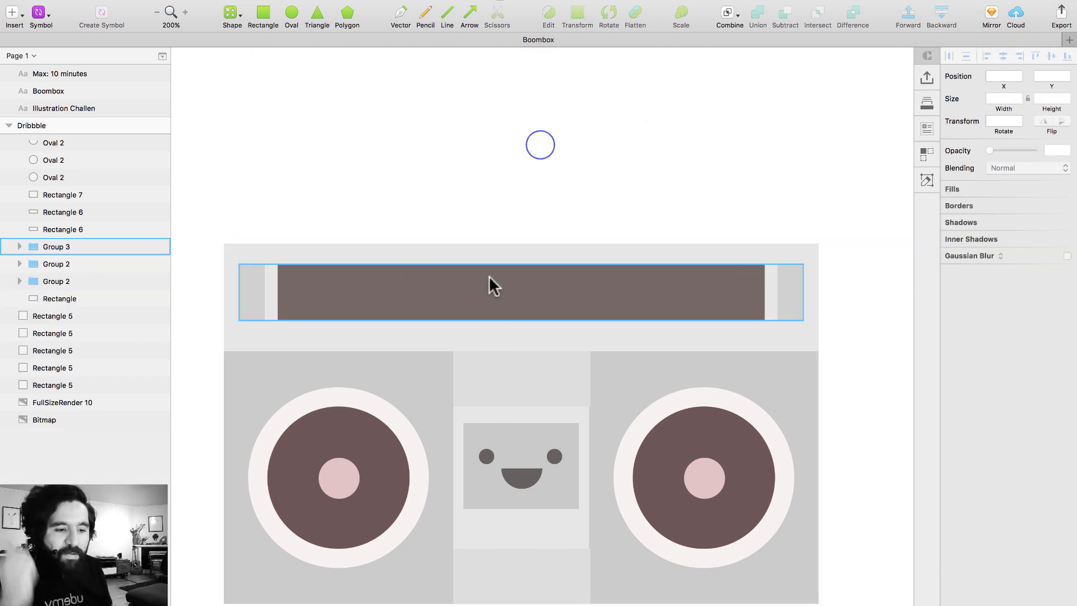
click(556, 166)
Draw a 50 × 50 px circle over the right end of the dark bar at X 522, Y 189
click(292, 14)
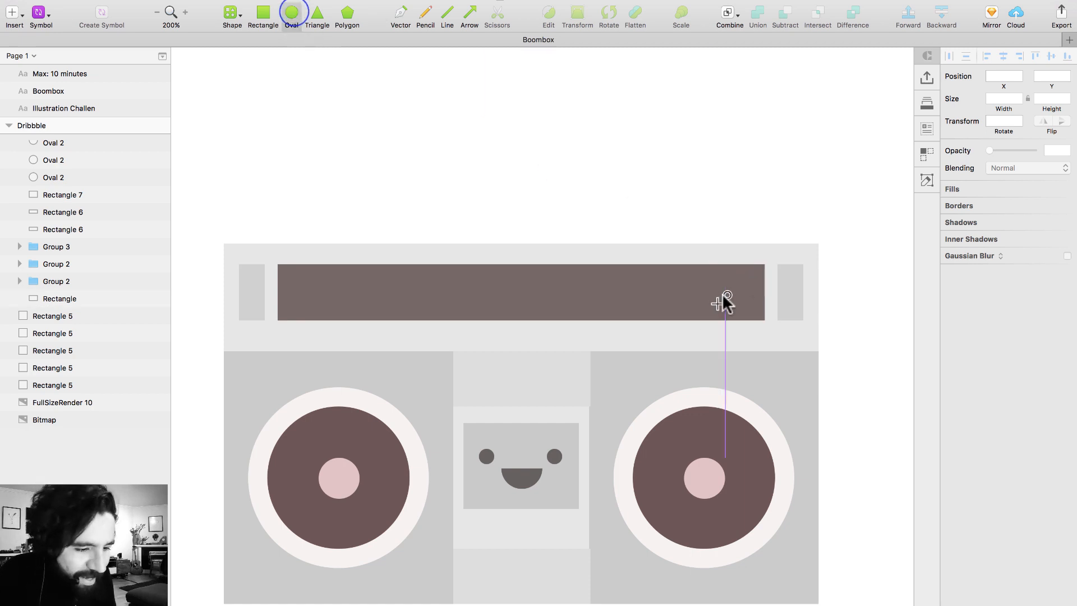
mouse_move(711, 299)
mouse_down()
mouse_move(750, 268)
mouse_move(736, 286)
mouse_up()
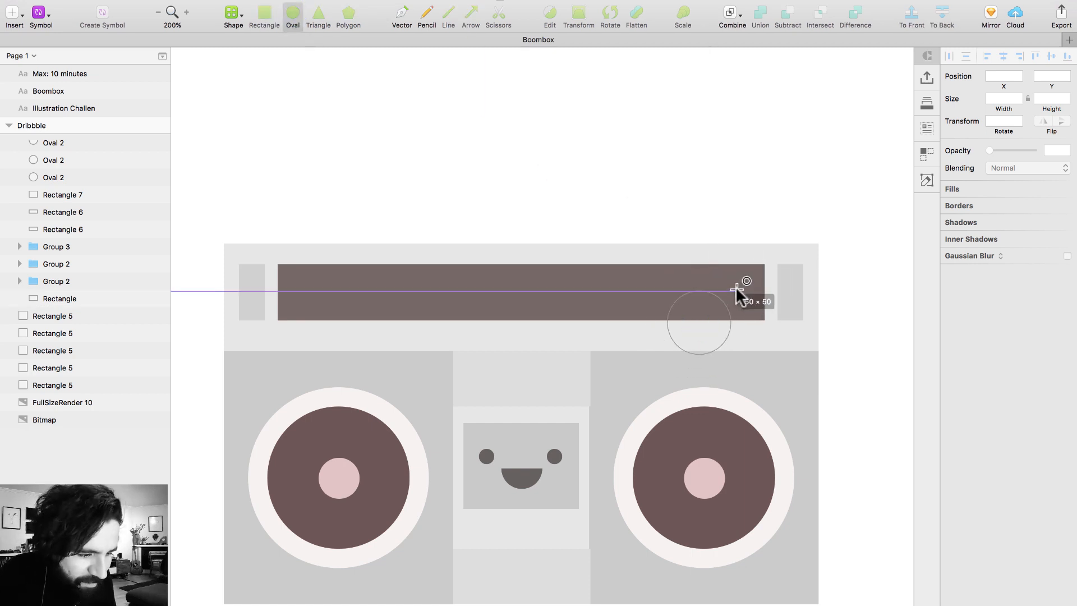
key(Up)
key(Up)
key(Up)
key(Up)
key(Up)
key(Up)
key(Up)
key(Up)
key(Up)
key(Up)
key(Up)
key(Up)
key(Up)
key(Up)
key(Up)
key(Up)
key(Right)
key(Right)
key(Right)
key(Right)
key(Right)
key(Right)
key(Right)
key(Right)
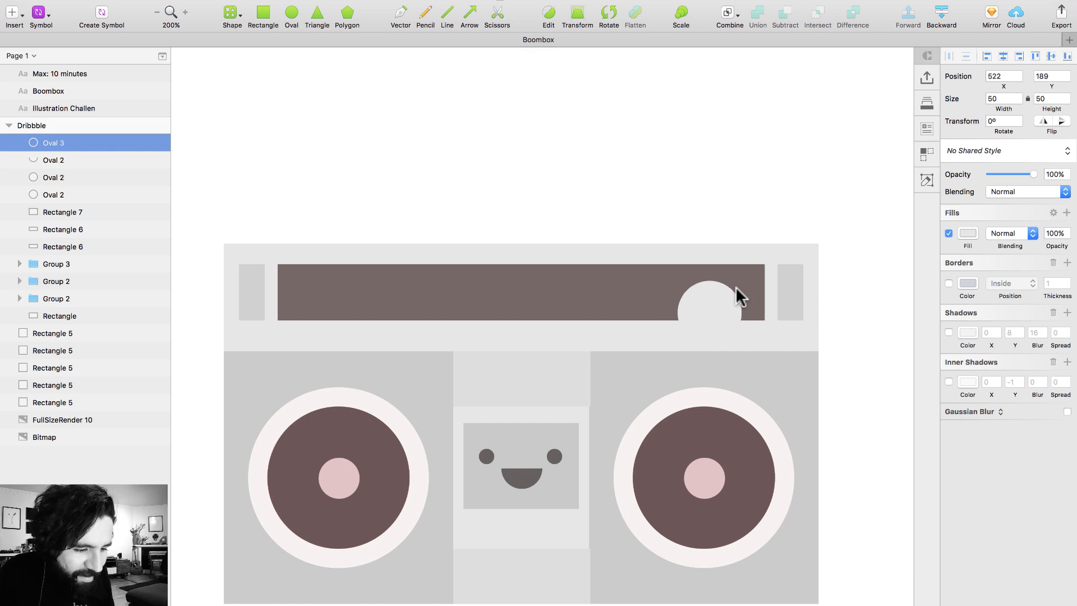
Fill the knob circle on the top bar with a very pale pink
click(968, 230)
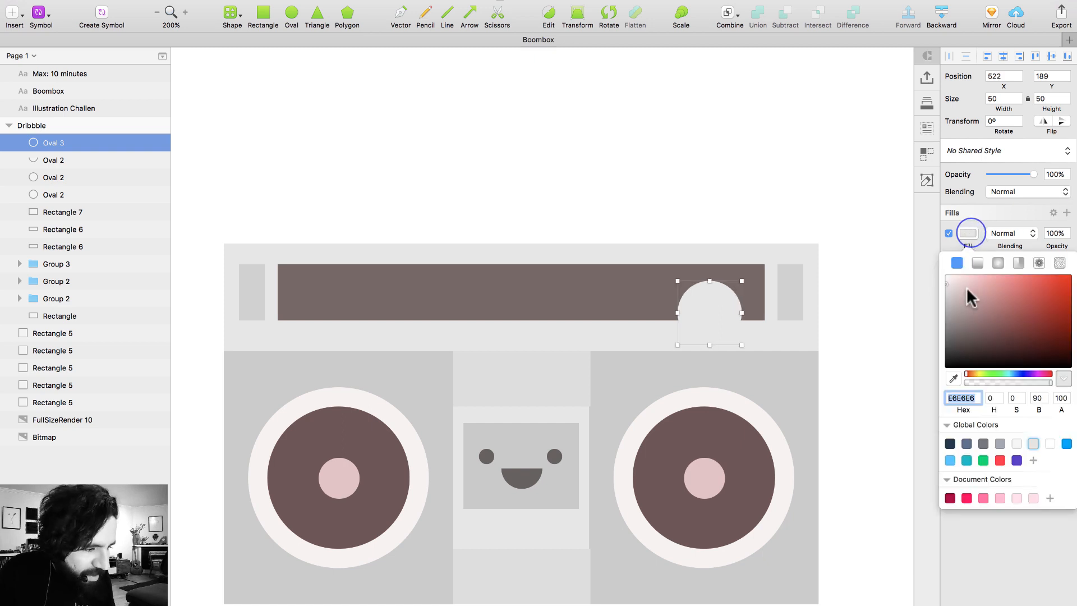
drag(967, 294, 948, 274)
click(724, 172)
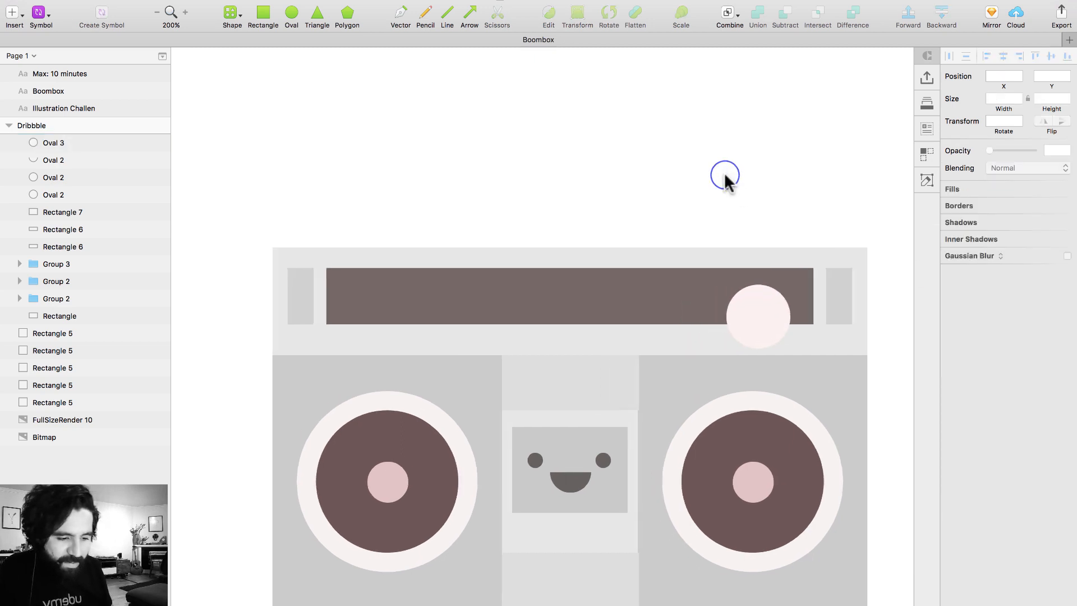
Duplicate the boombox body rectangle and resize the copy into a 90 × 281 px side panel against the body's left edge
key(super+minus)
scroll(455, 163, left, 10)
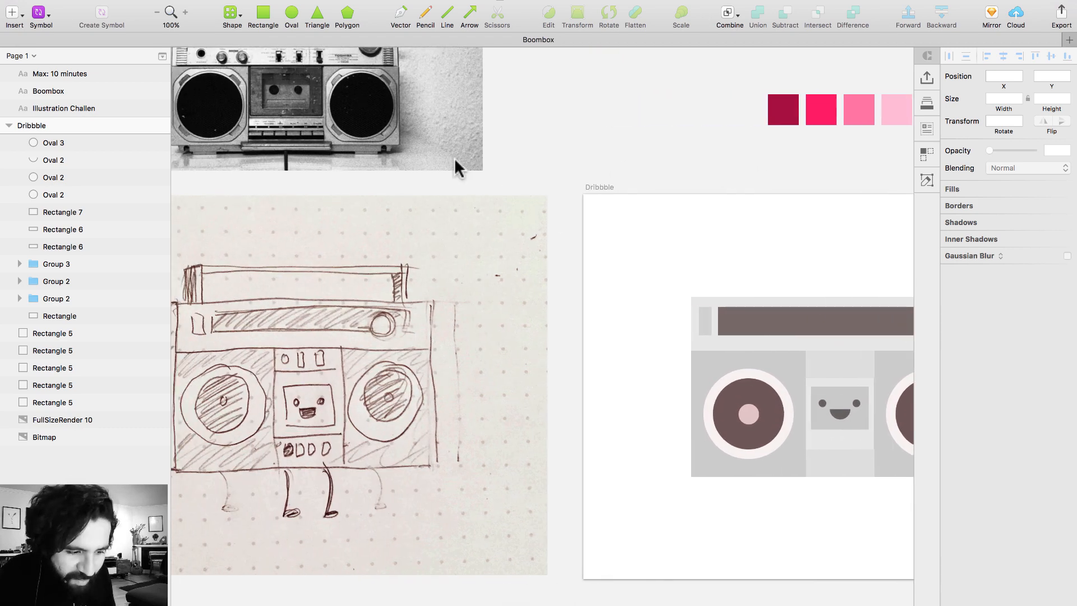
scroll(455, 157, right, 10)
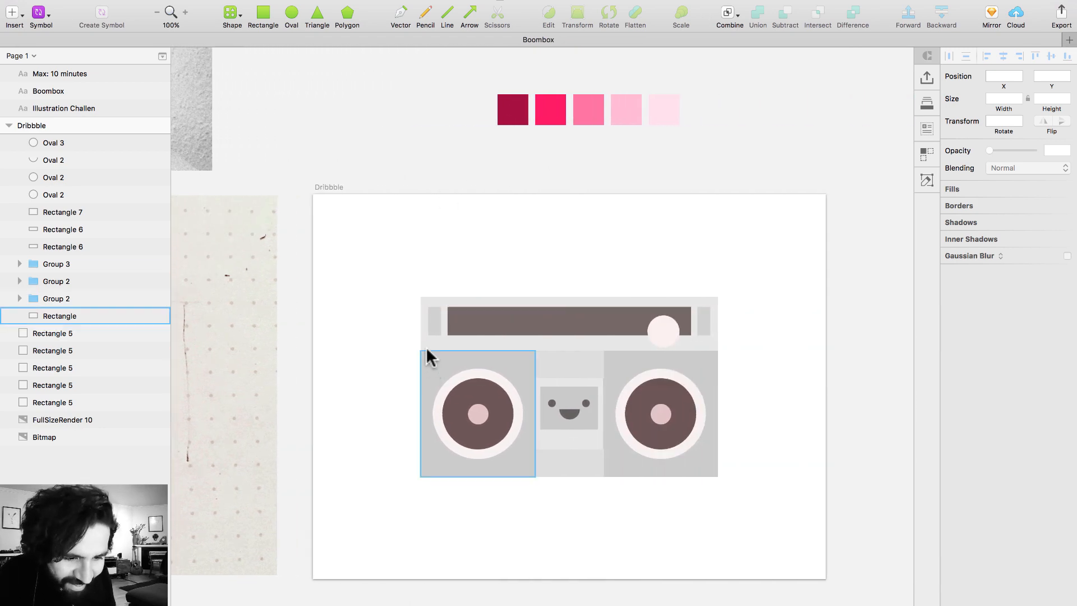
click(423, 312)
key(super+c)
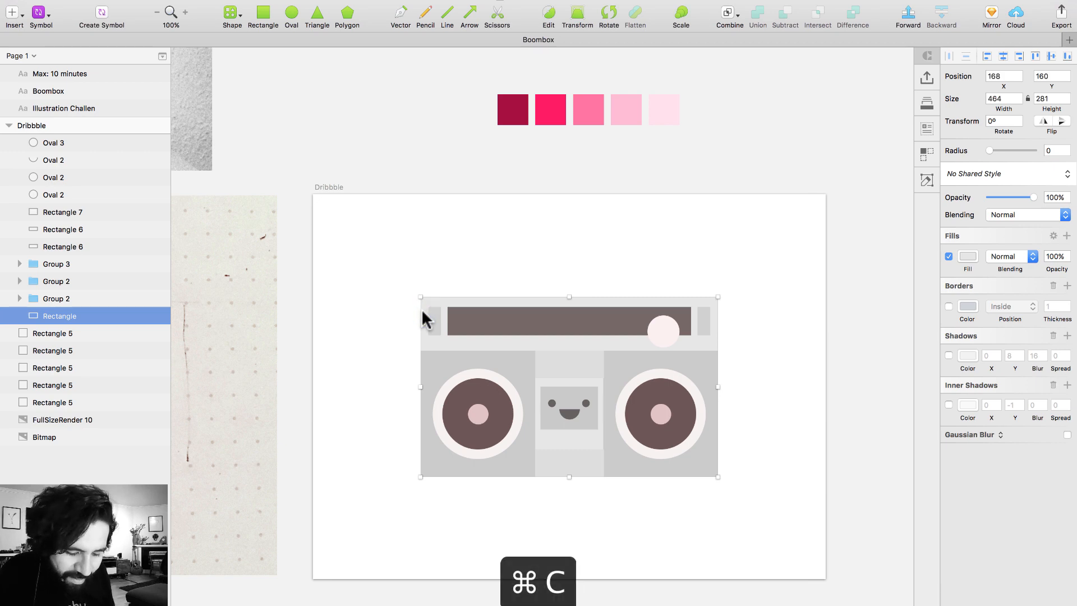
key(super+d)
drag(718, 387, 370, 387)
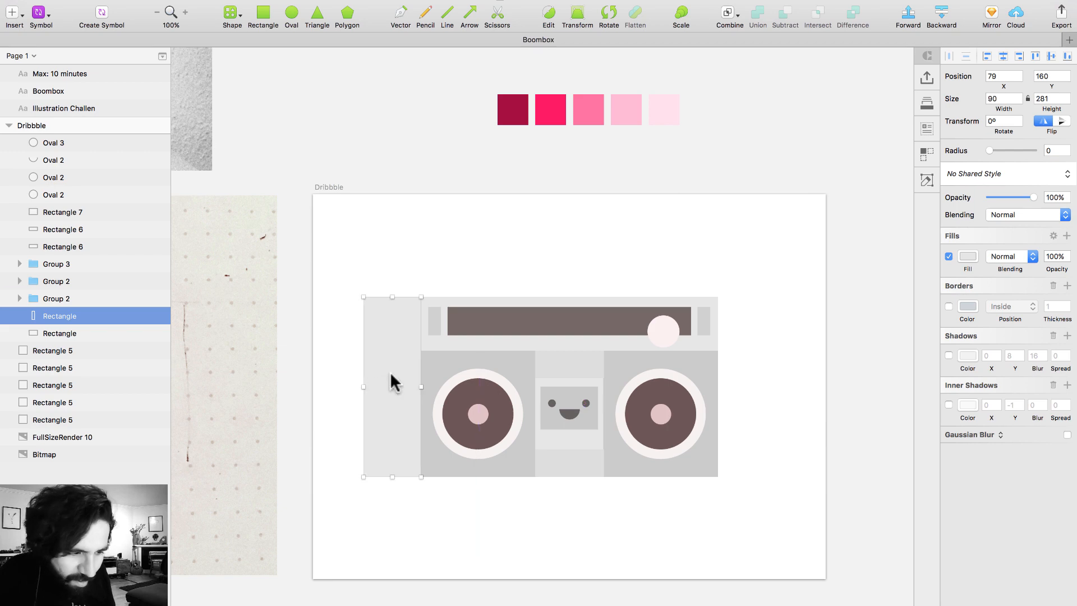
Fill the left side panel with a darker mid-grey
click(967, 256)
click(943, 326)
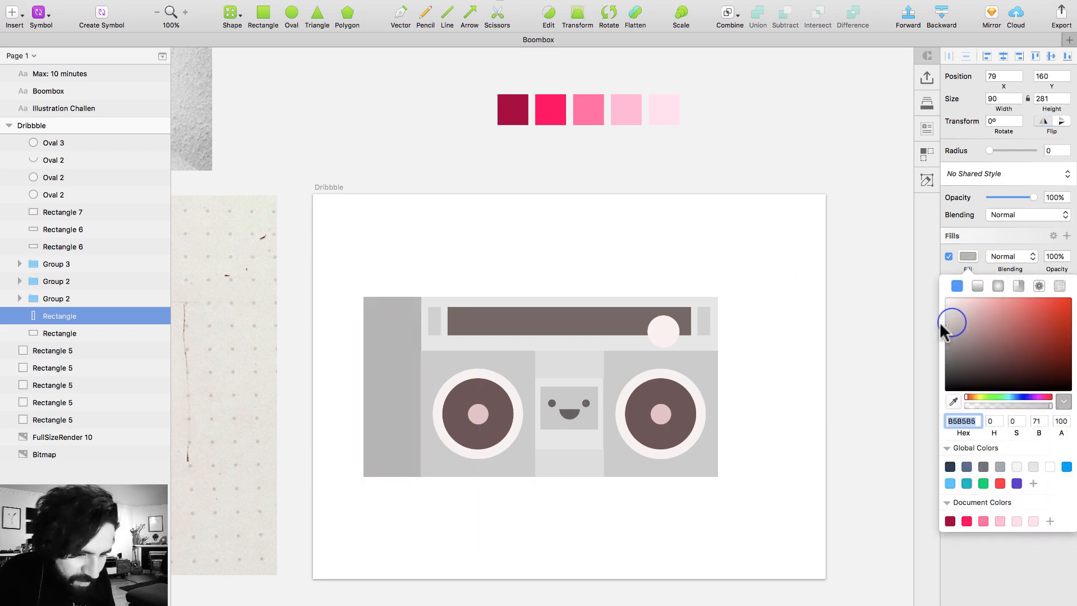
drag(941, 325, 940, 331)
click(594, 552)
Draw a 266 × 132 px handle rectangle at X 242, Y 112, overlapping the top of the boombox body
scroll(595, 553, left, 10)
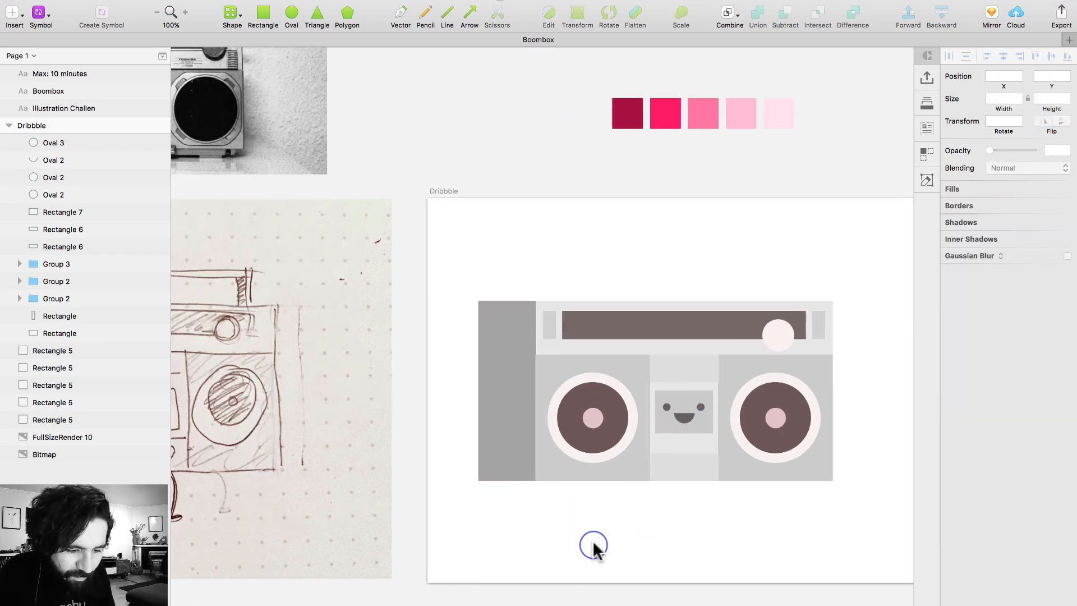
scroll(595, 552, right, 9)
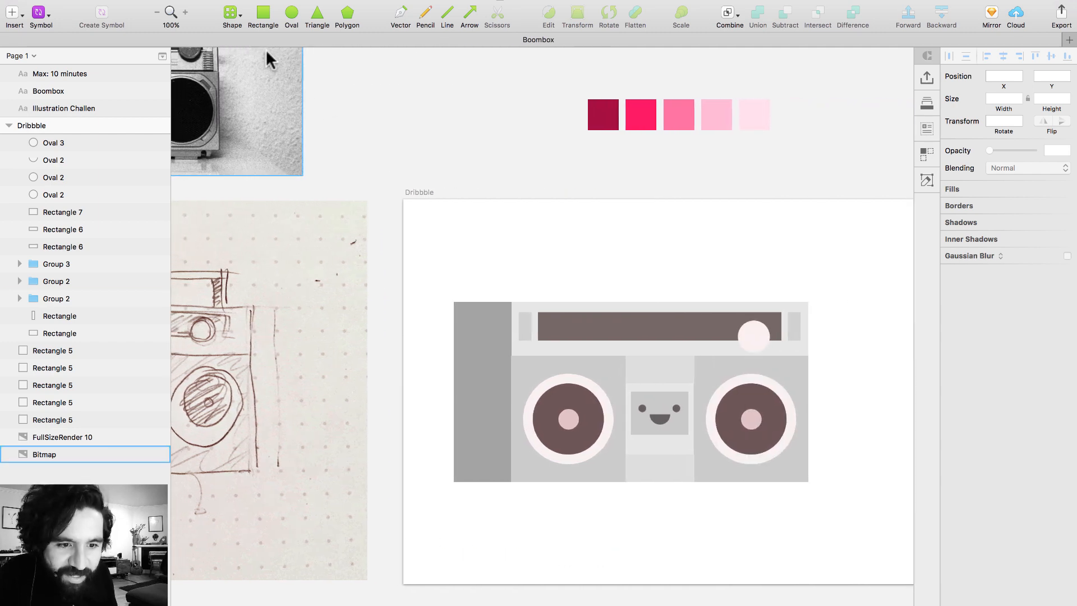
scroll(416, 317, left, 5)
scroll(416, 318, right, 5)
scroll(416, 317, right, 1)
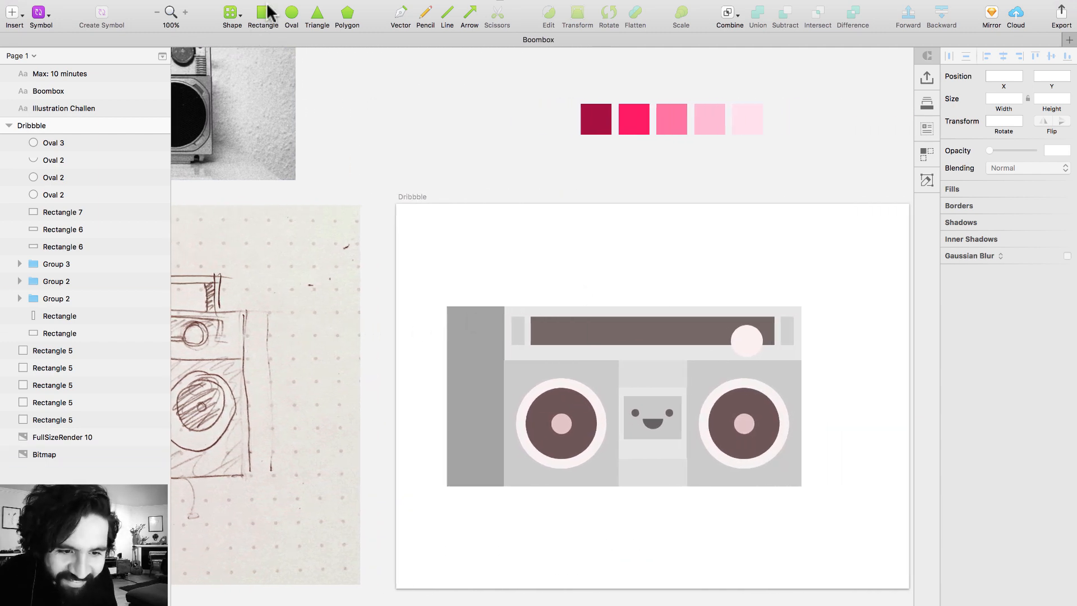
click(263, 13)
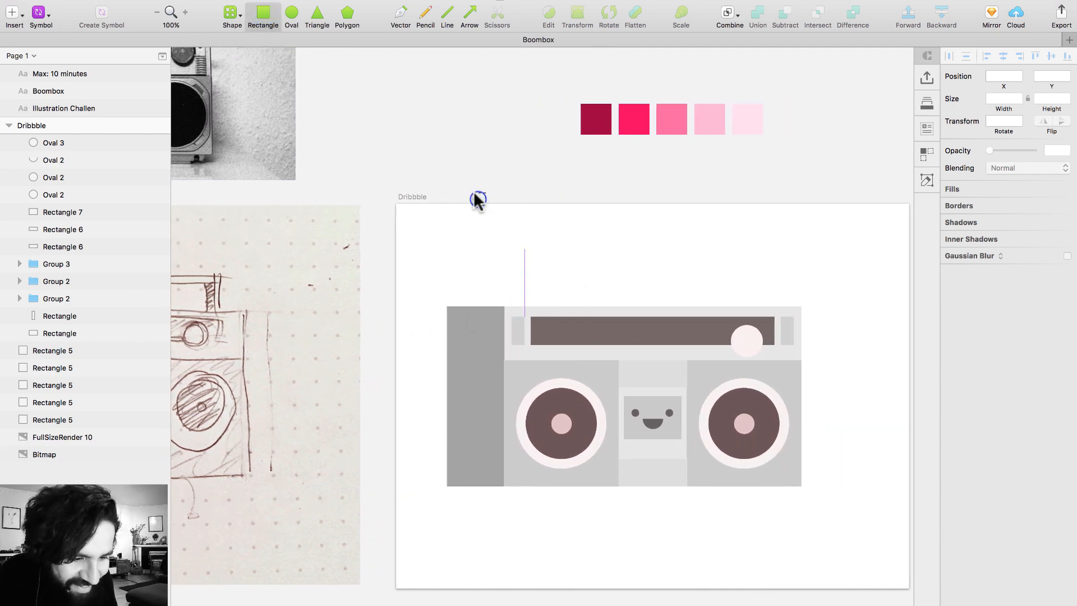
click(477, 197)
drag(705, 381, 806, 603)
click(265, 13)
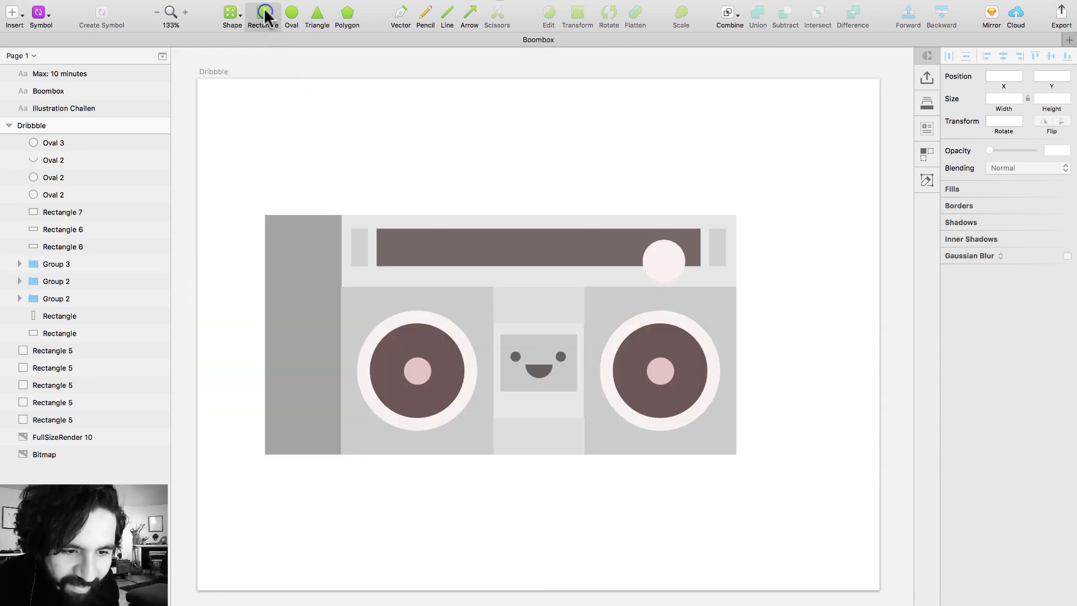
drag(460, 195, 630, 286)
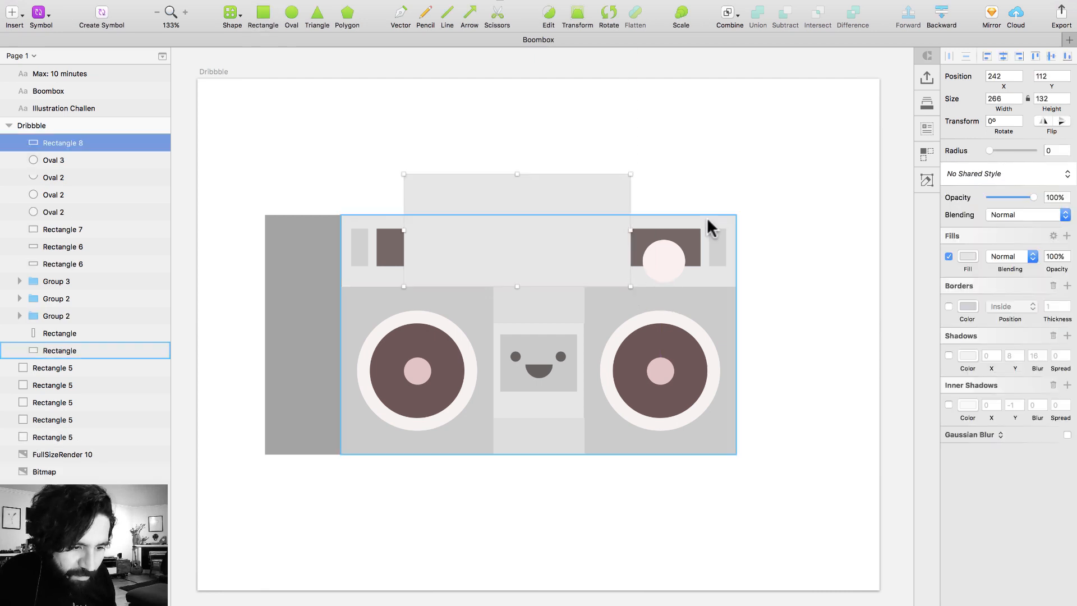
Give the handle rectangle an inside border with a thickness of 11
click(949, 306)
click(1053, 306)
text(1)
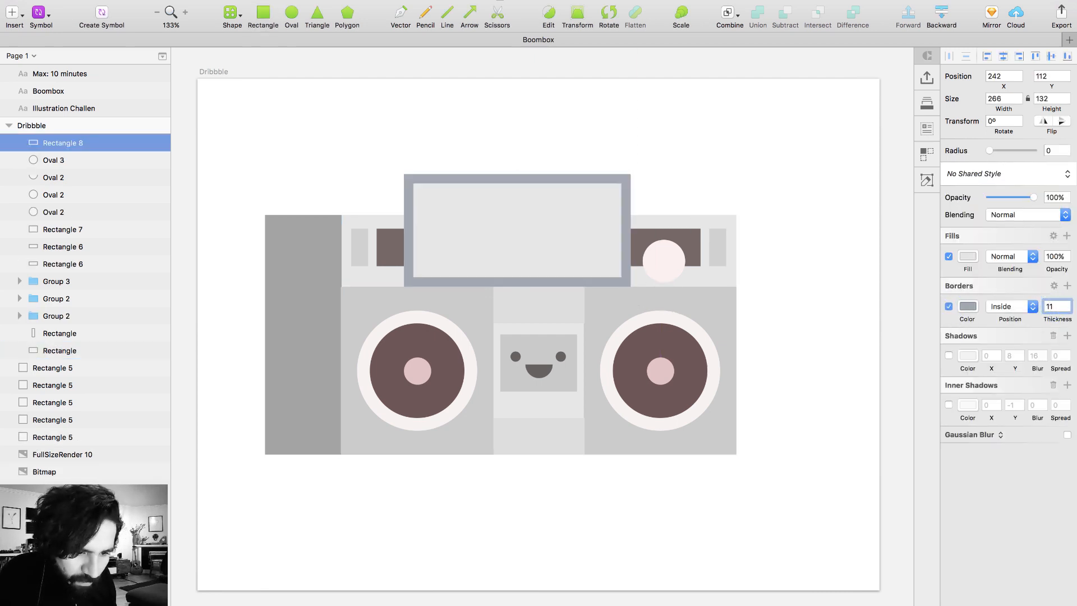
Widen the handle rectangle to 330 px and center it horizontally on the boombox body
key(shift+Up)
key(shift+Down)
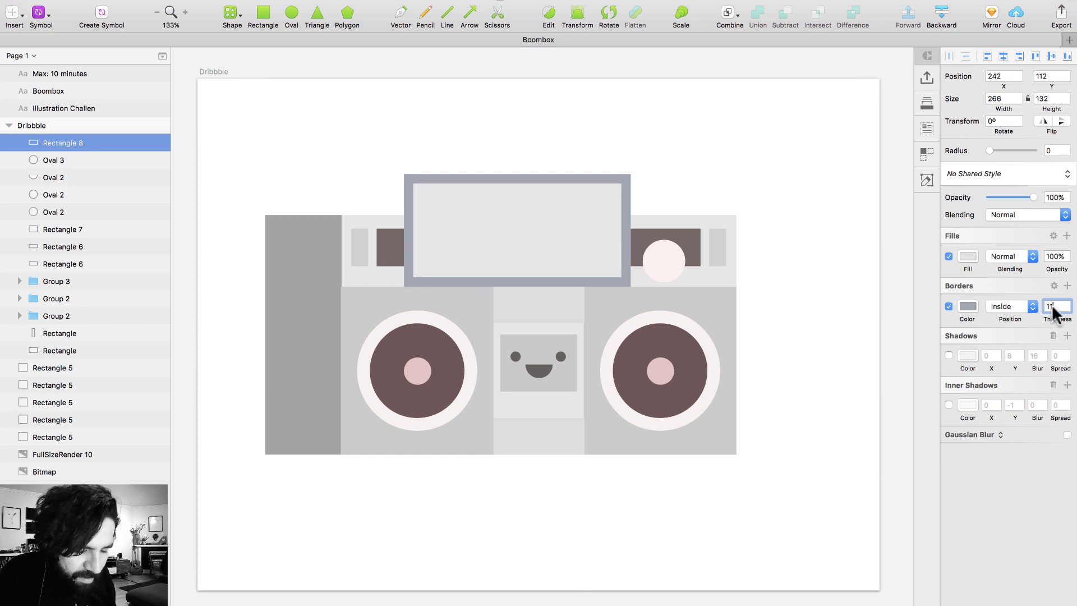
click(610, 196)
drag(630, 231, 683, 230)
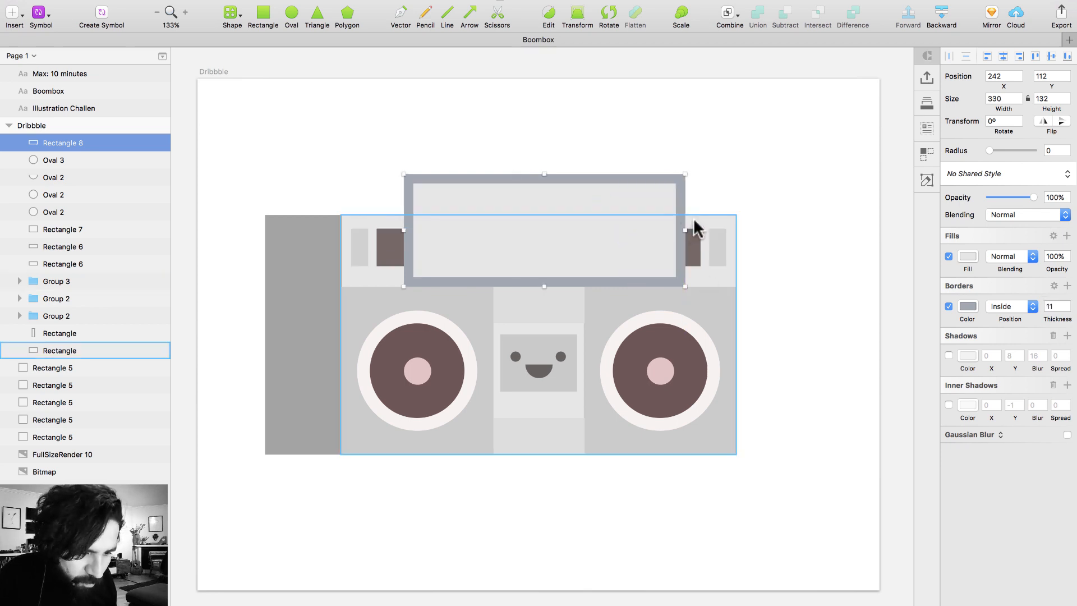
shift+click(695, 217)
click(1002, 57)
click(676, 68)
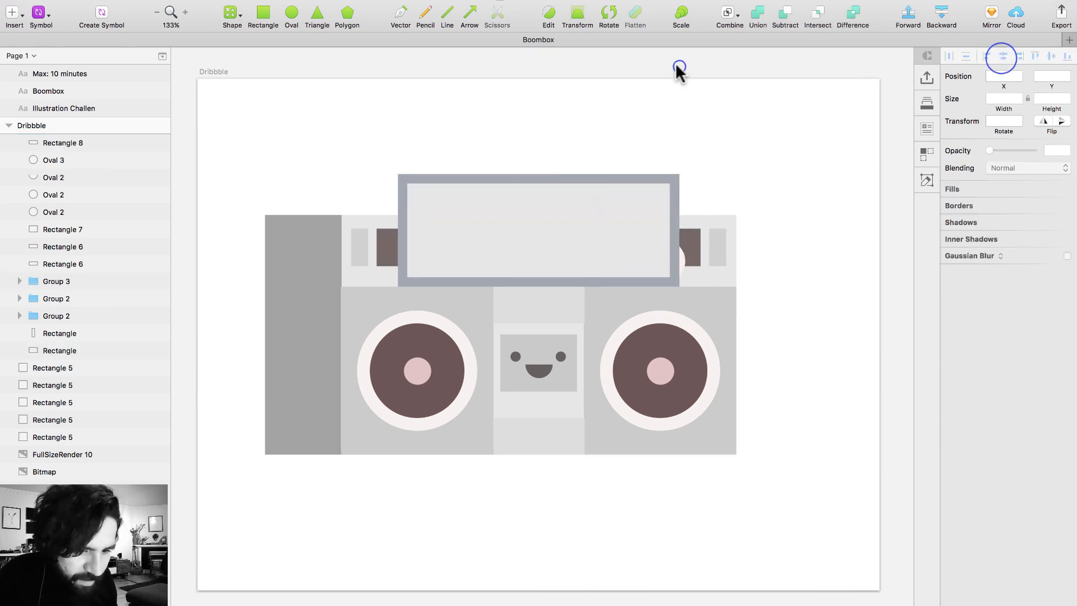
Remove the handle rectangle's fill and convert its border to outlines
click(525, 197)
click(949, 256)
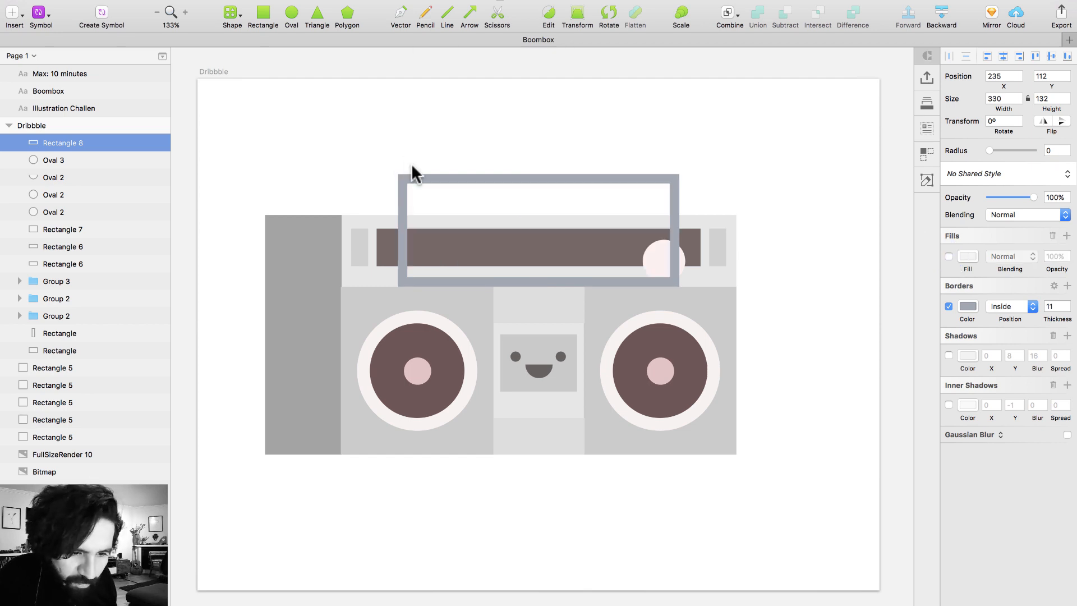
click(182, 1)
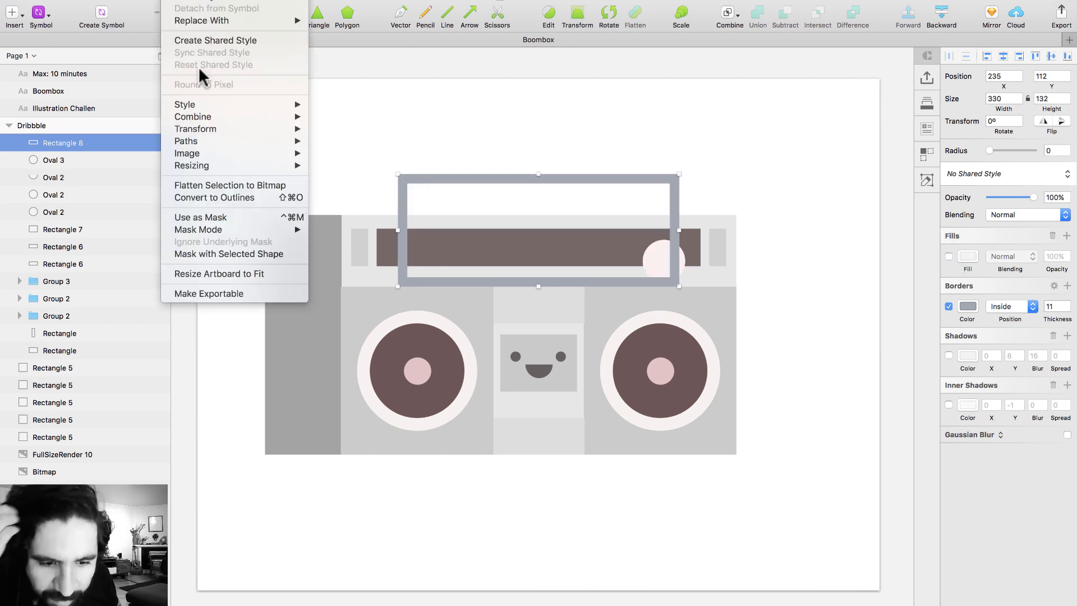
click(255, 199)
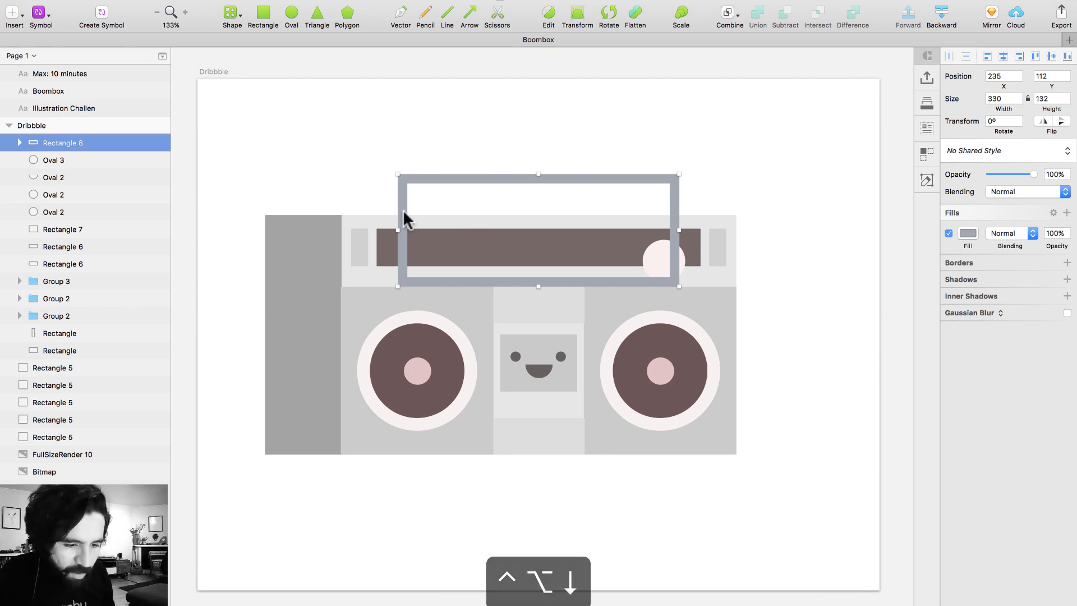
Send the handle behind the boombox body and enlarge it up and to the left to 343 × 137 px
key(ctrl+alt+super+Down)
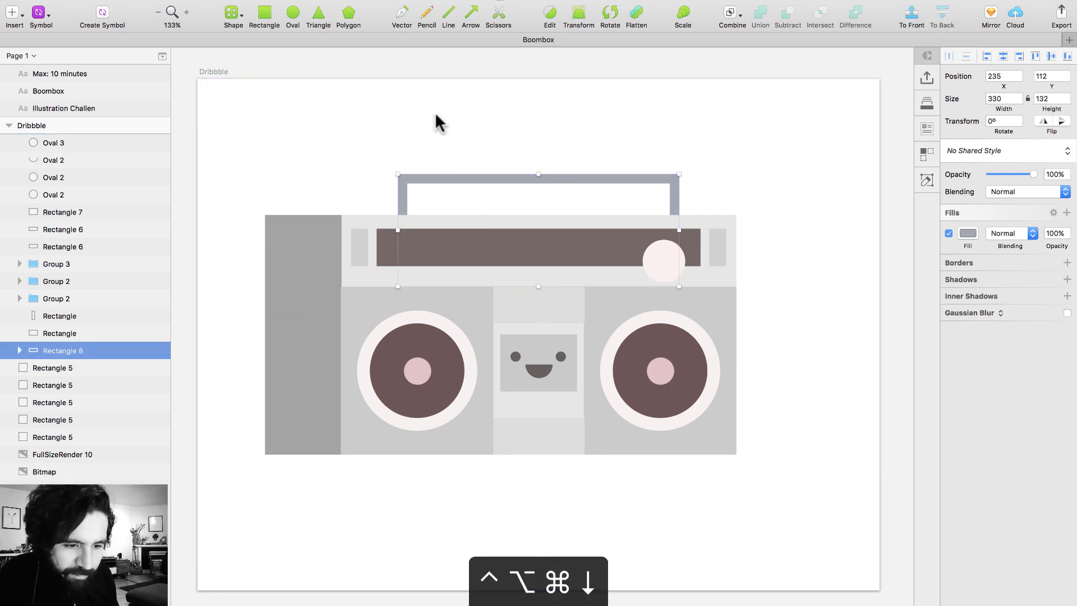
drag(398, 174, 388, 170)
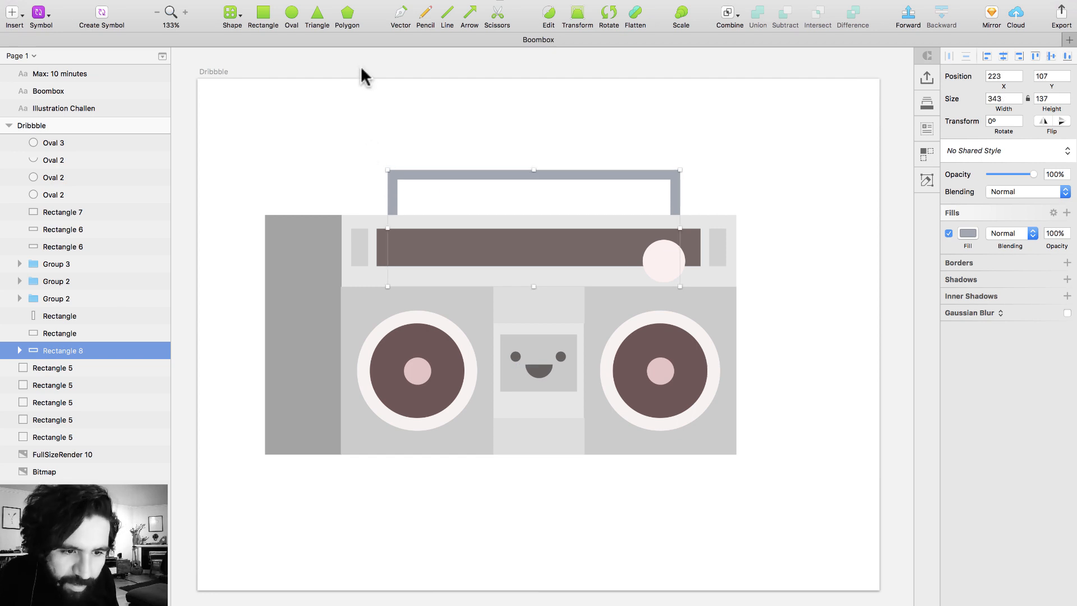
Draw a 21 × 53 px rectangle against the outer left edge of the handle, reaching down to the body
click(262, 14)
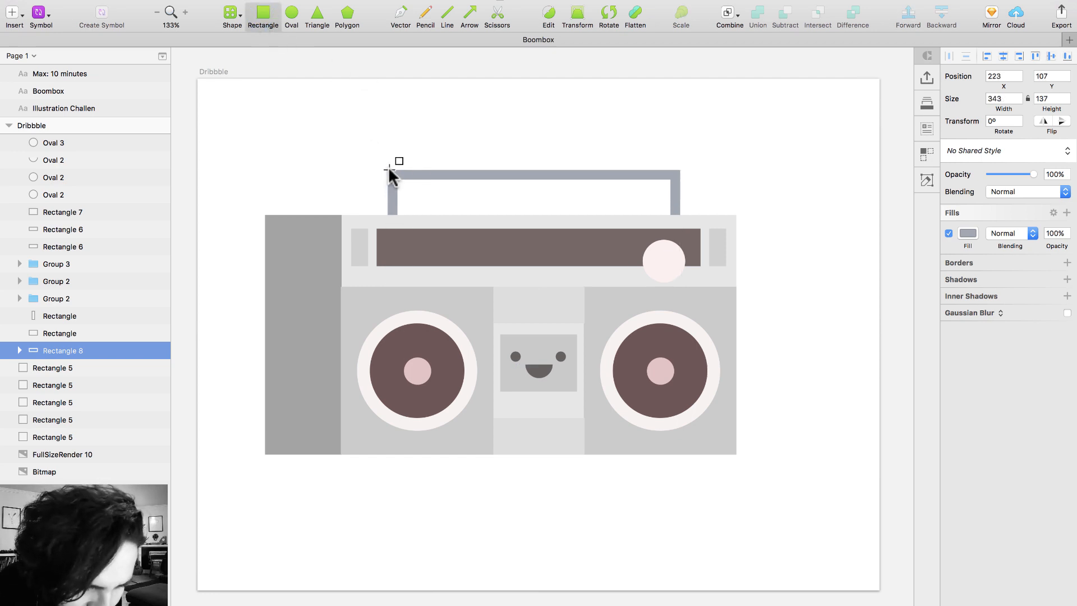
drag(388, 170, 369, 211)
key(z)
drag(329, 108, 644, 446)
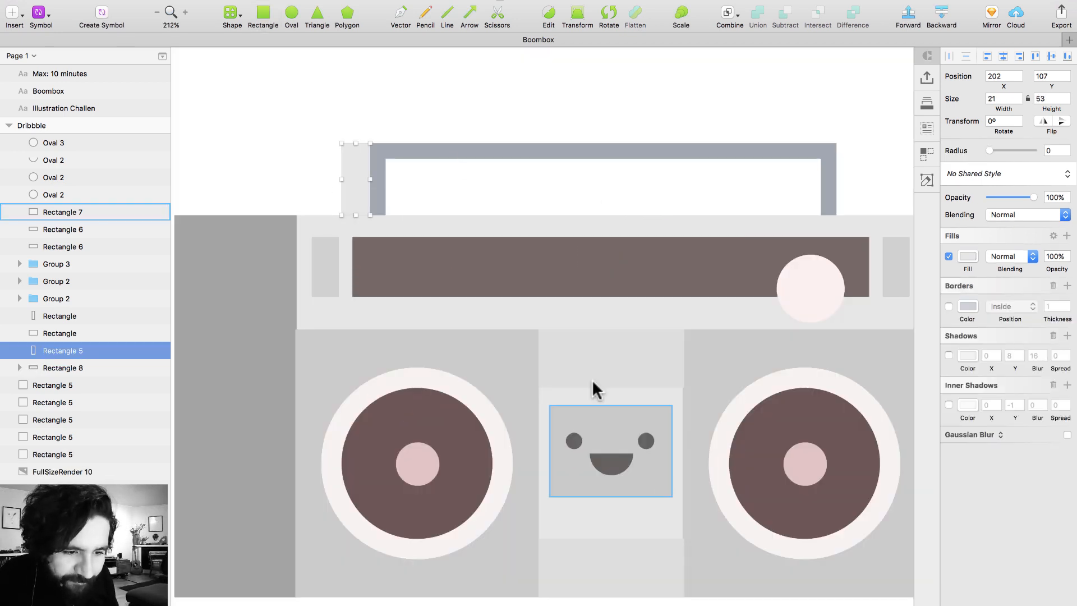
Fill the handle frame with light pink FFBFD3 and the narrow side piece with mid pink FF76A2
click(439, 147)
click(968, 233)
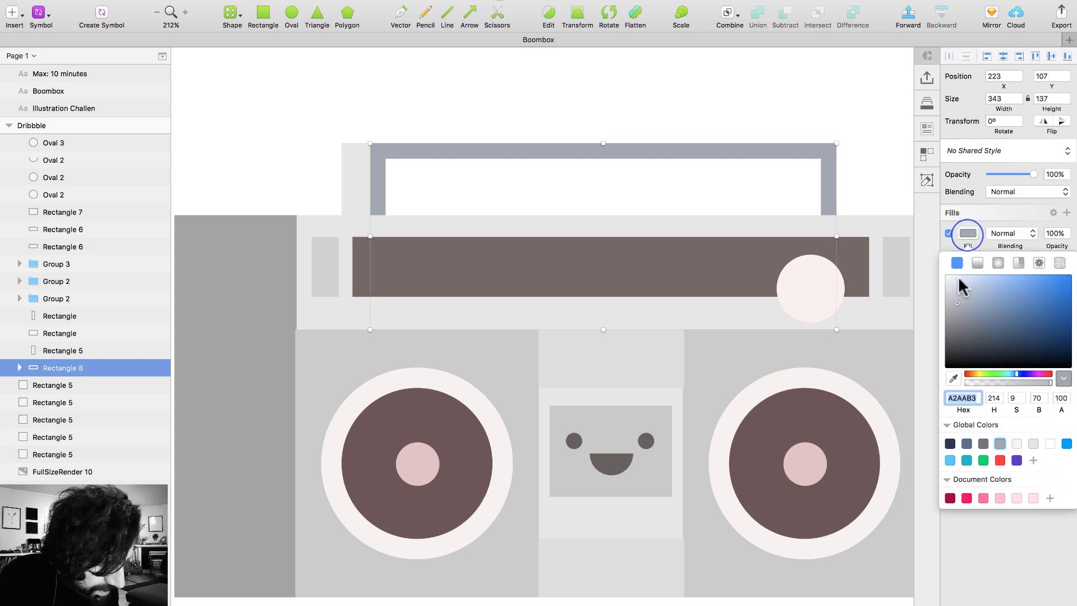
click(1001, 497)
click(359, 154)
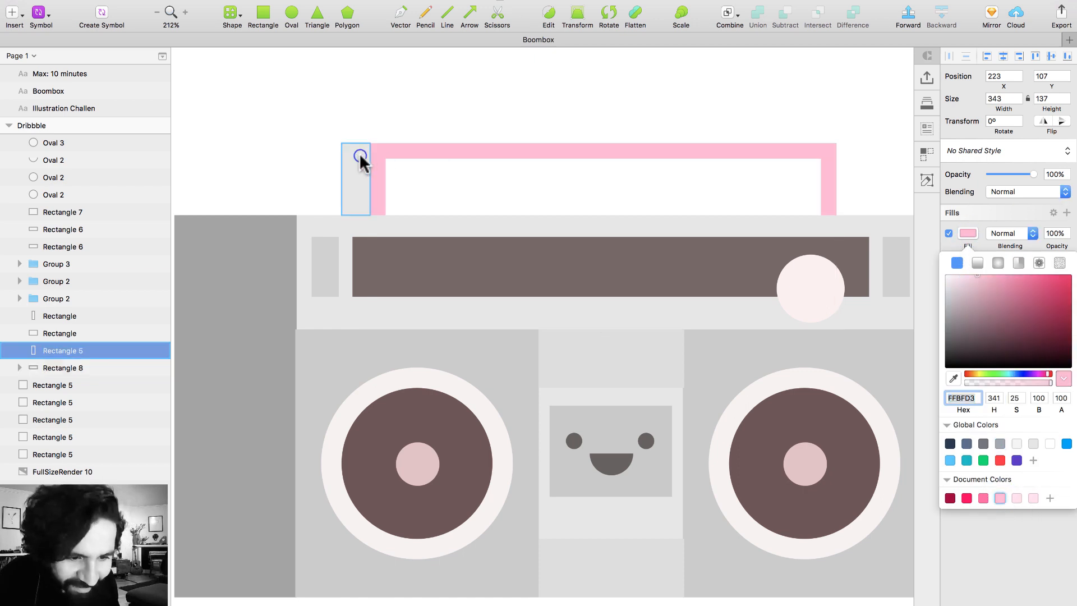
click(983, 521)
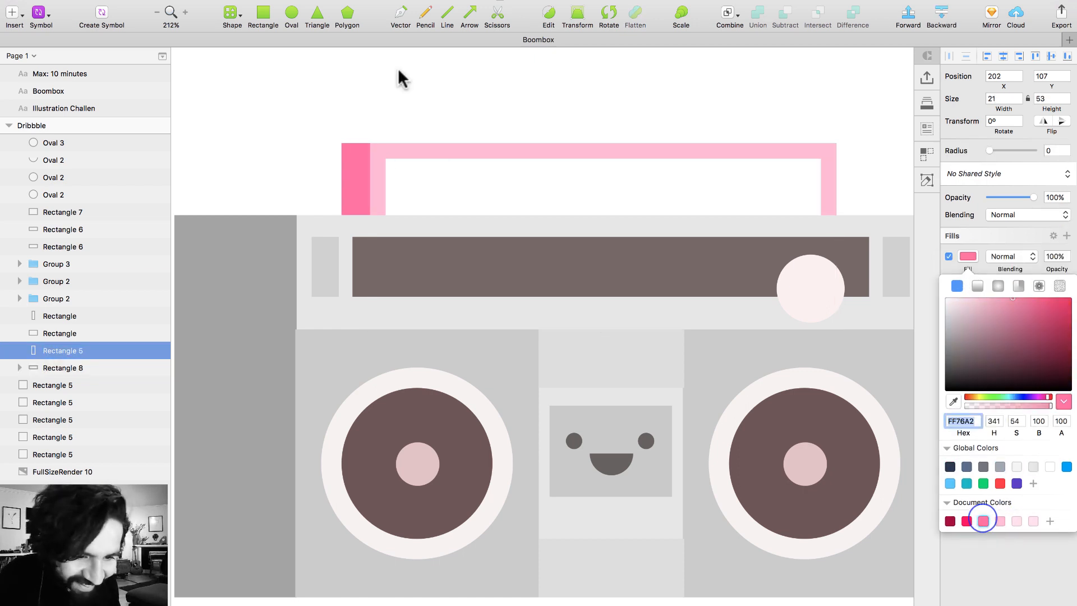
click(361, 103)
Duplicate the pink side piece to the inside of the handle's right leg at X 543 and send the copy behind the handle
drag(356, 156, 812, 203)
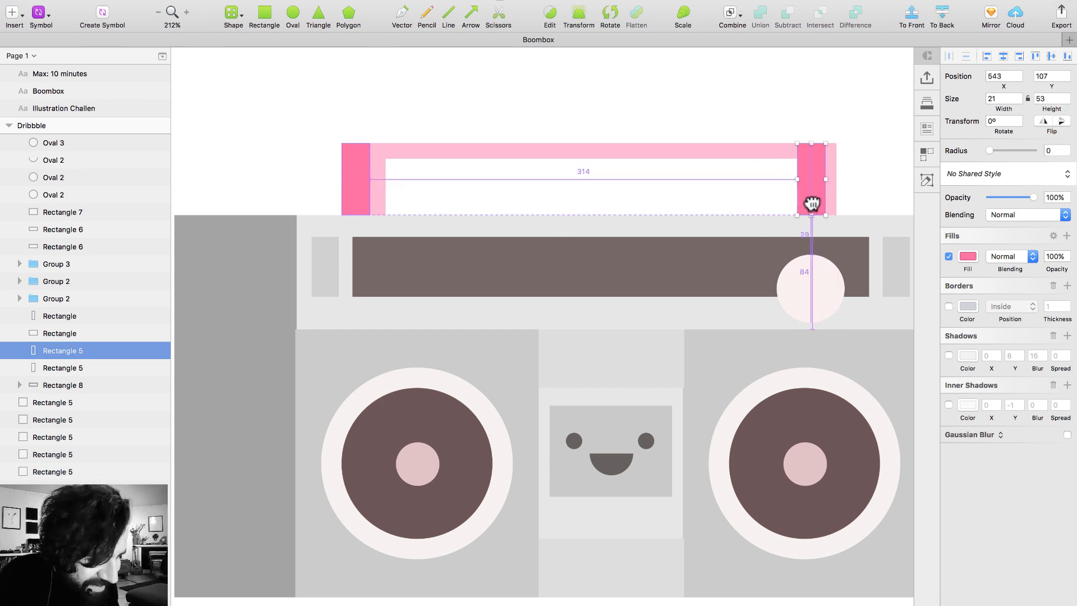
key(ctrl+alt+super+Down)
click(721, 94)
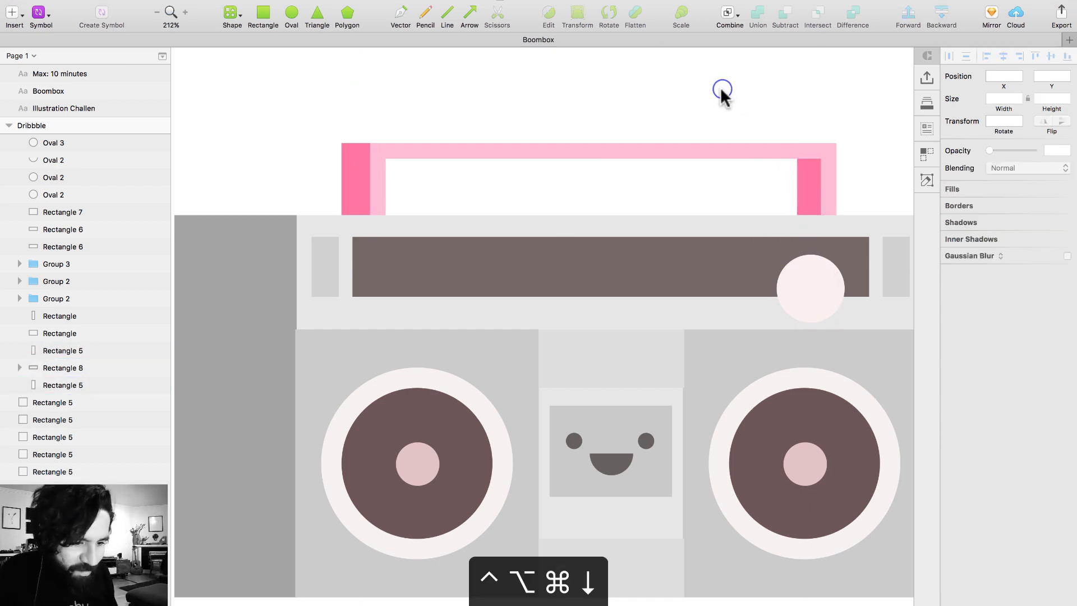
Group the handle frame with its two darker pink side pieces
key(super+minus)
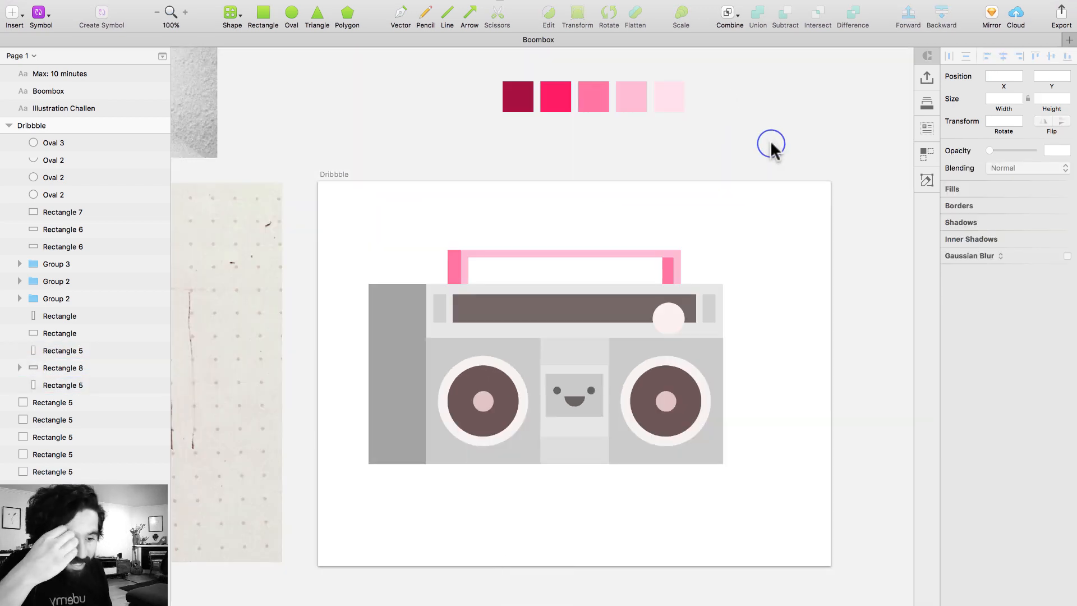
click(478, 258)
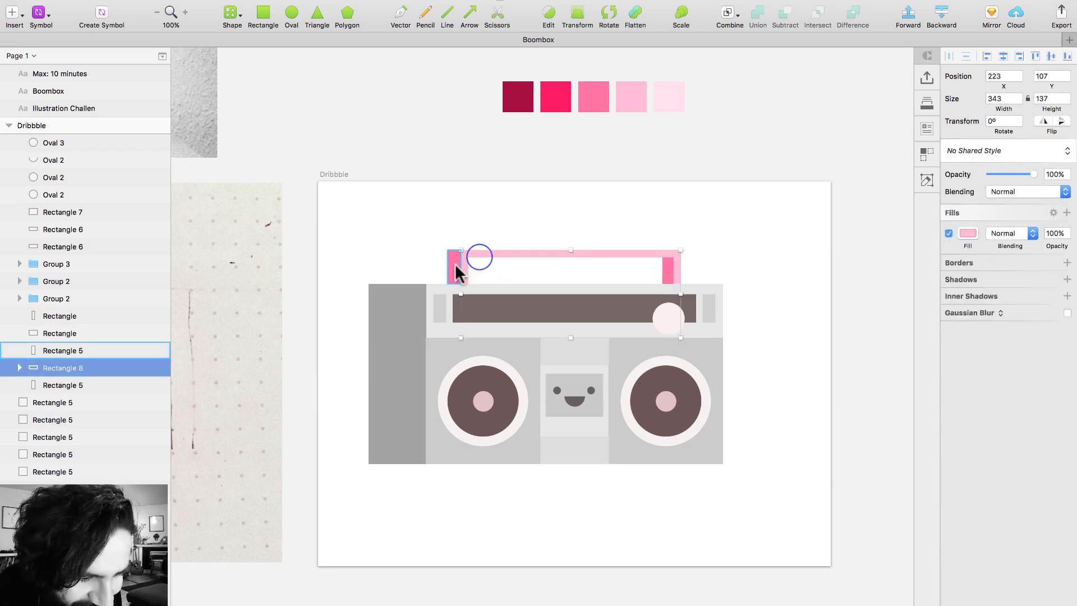
shift+click(454, 266)
shift+click(668, 274)
key(super+g)
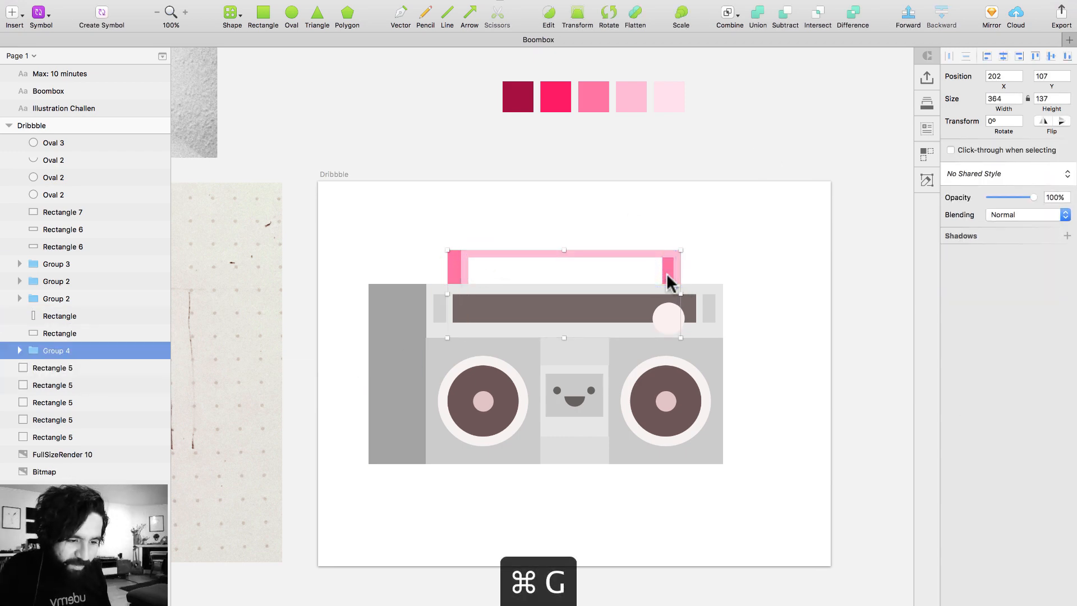
Nudge the handle group to the left until it starts just inside the body's left edge
key(shift+Left)
key(shift+Left)
key(shift+Left)
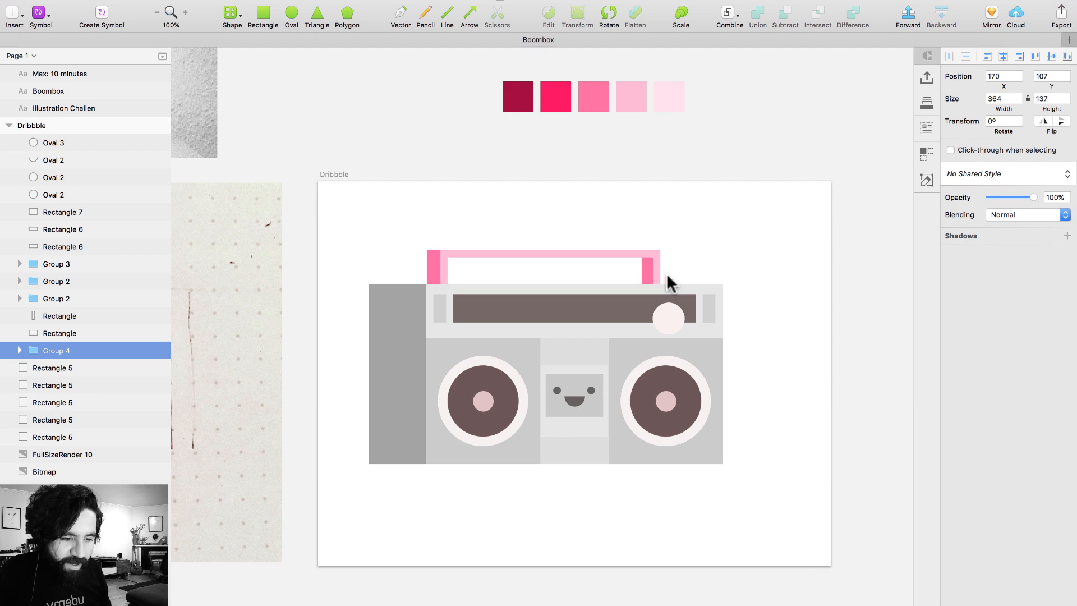
key(Right)
key(Right)
key(Right)
Fill the left side panel with mid pink FF76A2 and the main body rectangle with pale pink FFE3EC
click(402, 349)
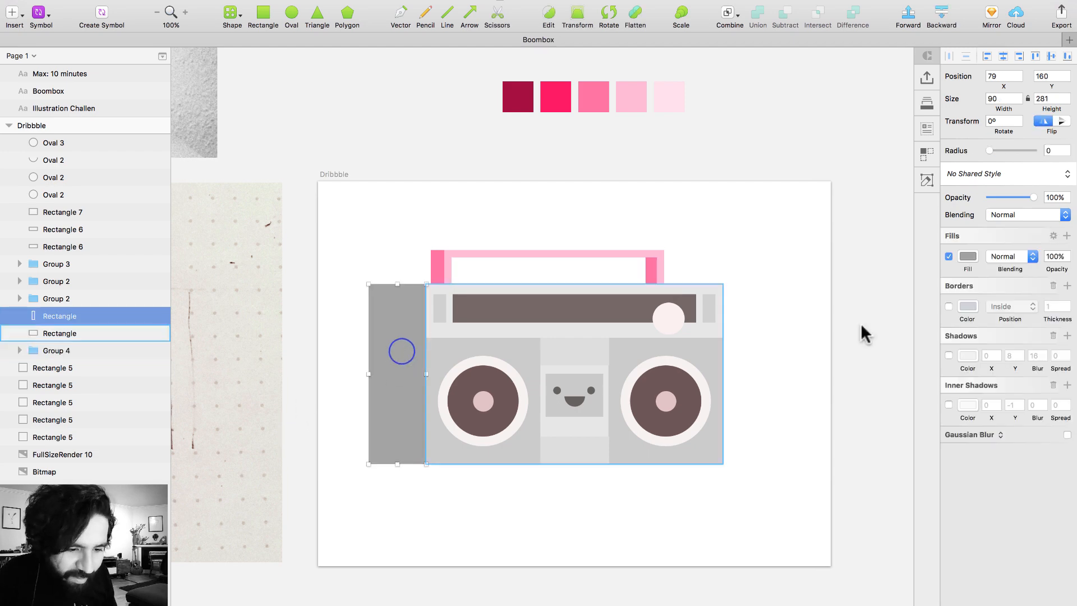
click(967, 257)
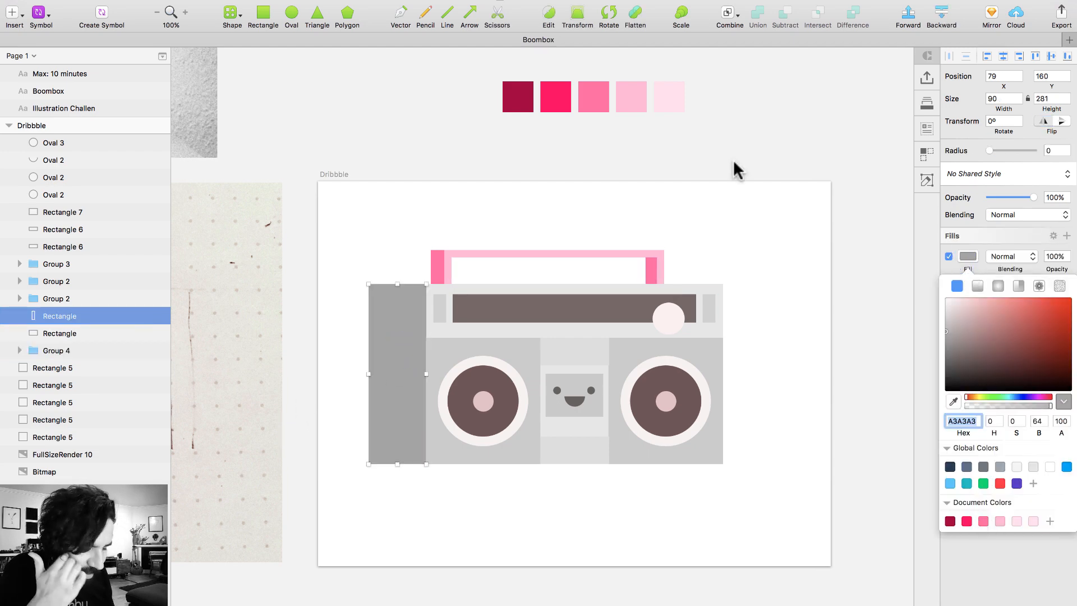
click(983, 522)
click(504, 327)
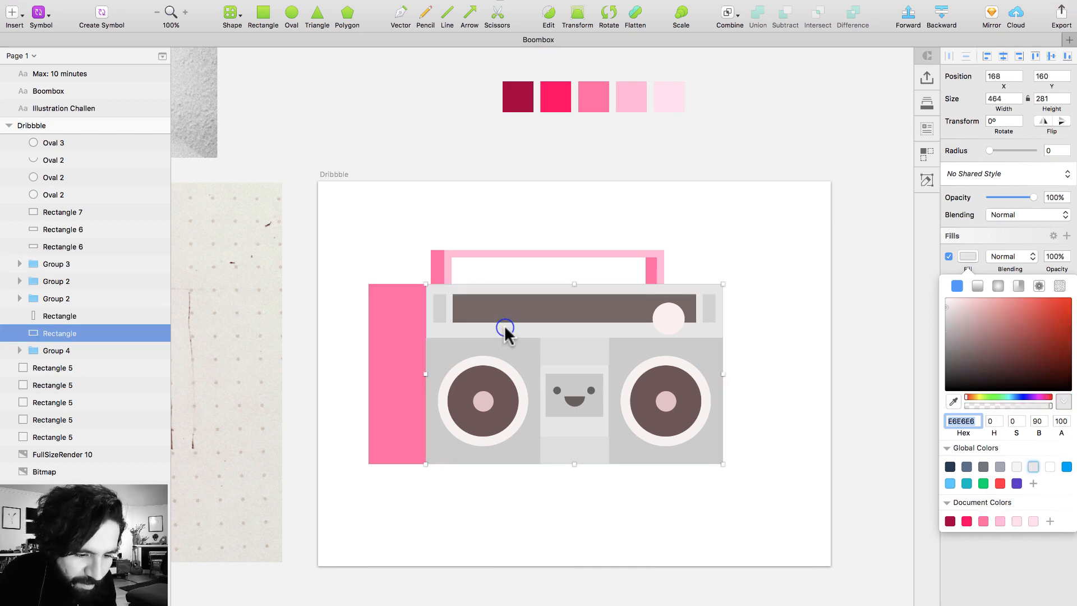
click(1017, 521)
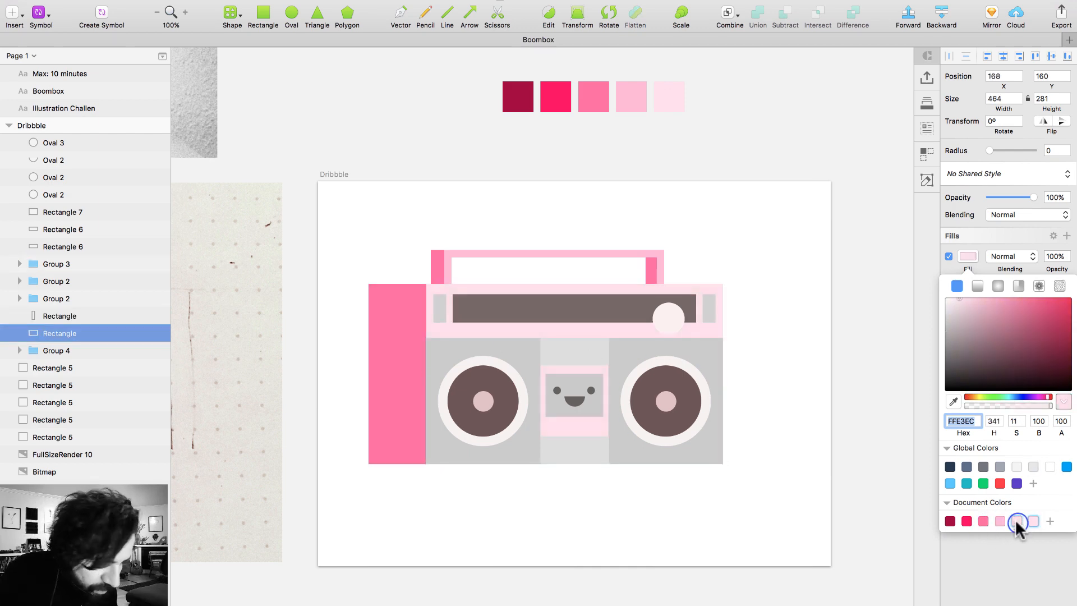
Fill the two small end blocks of the top bar with light pink FFBFD3 and the long dark bar with hot pink FF1C64
click(710, 323)
shift+click(440, 306)
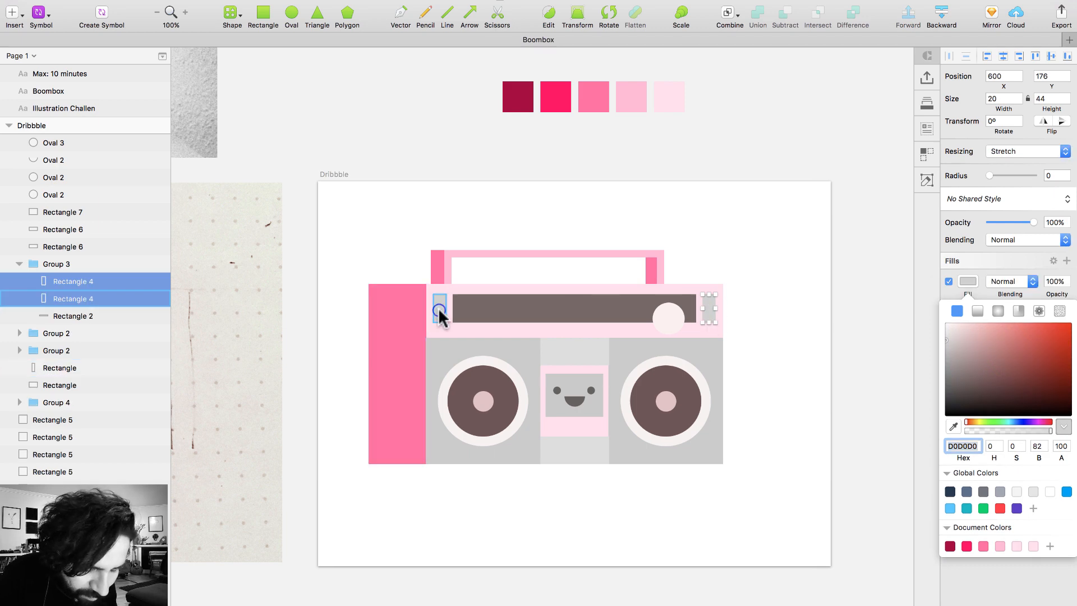
click(1001, 546)
click(608, 306)
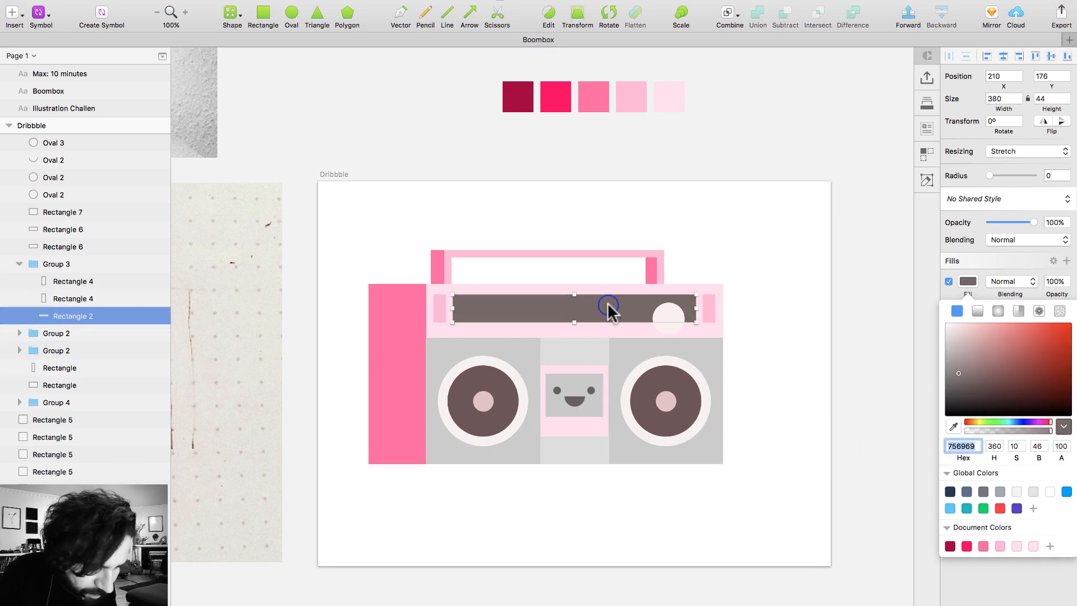
click(966, 545)
Fill the large dark ovals of both speakers with hot pink FF1C64
click(679, 318)
super+click(657, 387)
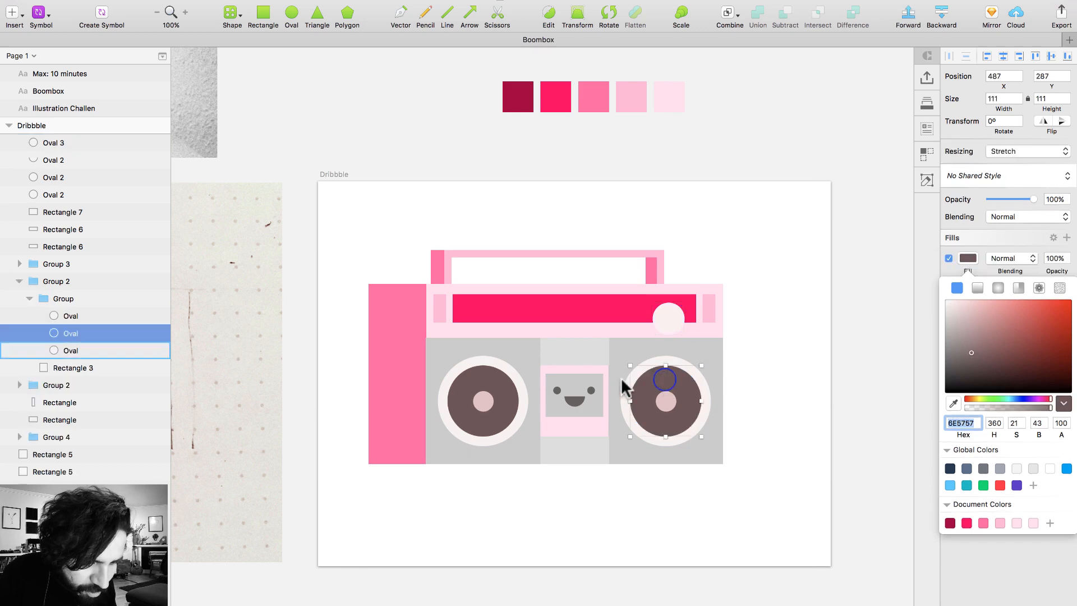
shift+super+click(497, 379)
click(968, 524)
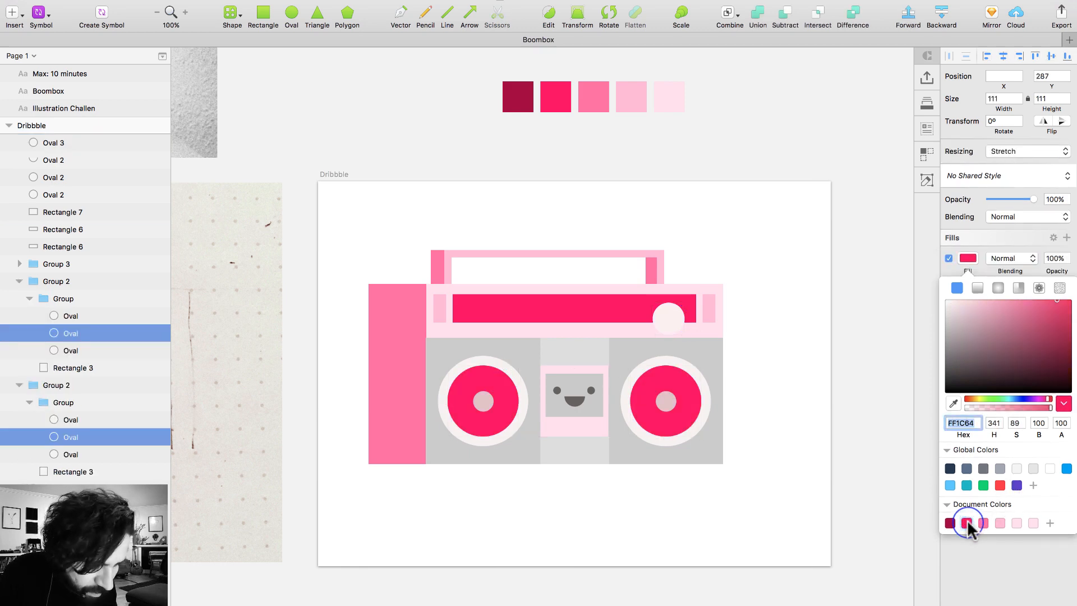
Fill the background rectangles behind both speakers with light pink FFBFD3
super+click(531, 349)
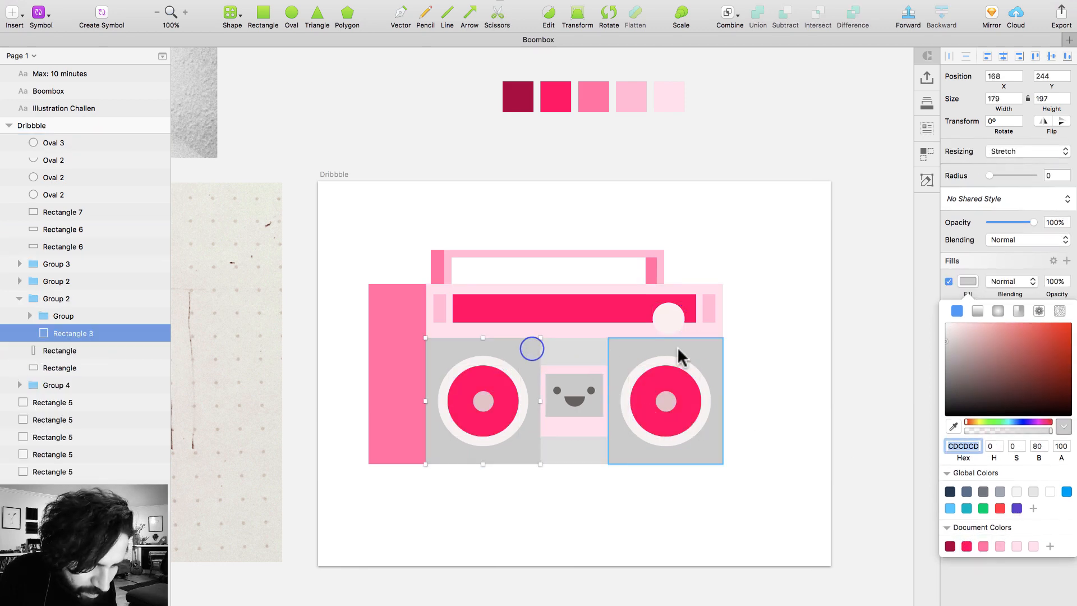
shift+super+click(671, 352)
click(1000, 545)
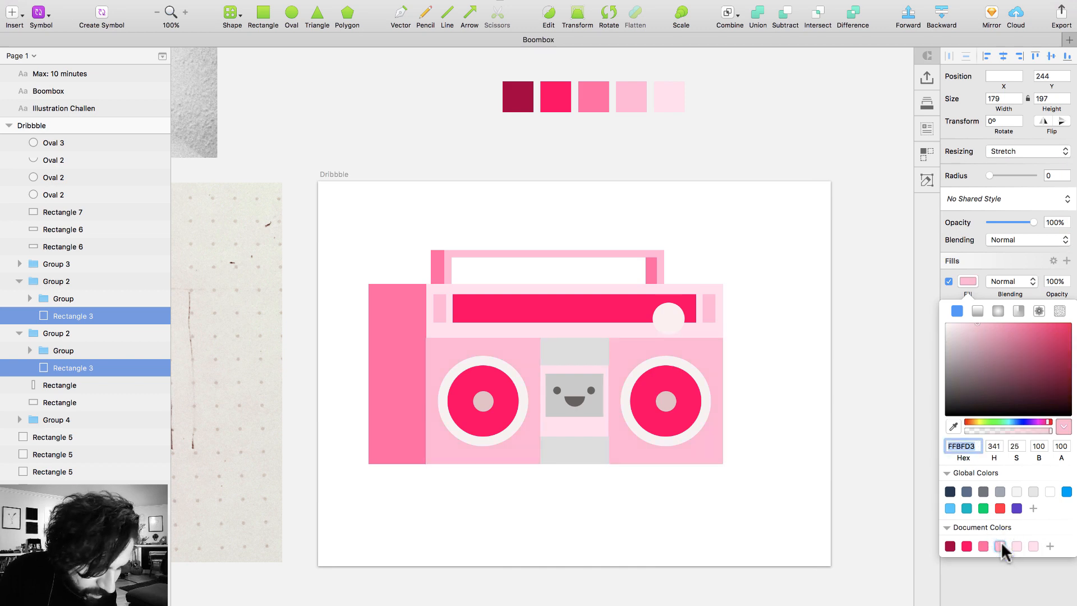
Try FFBFD3 and FF76A2 on the strips above and below the cassette area, then fill both with pale pink FFE3EC
click(575, 365)
click(583, 342)
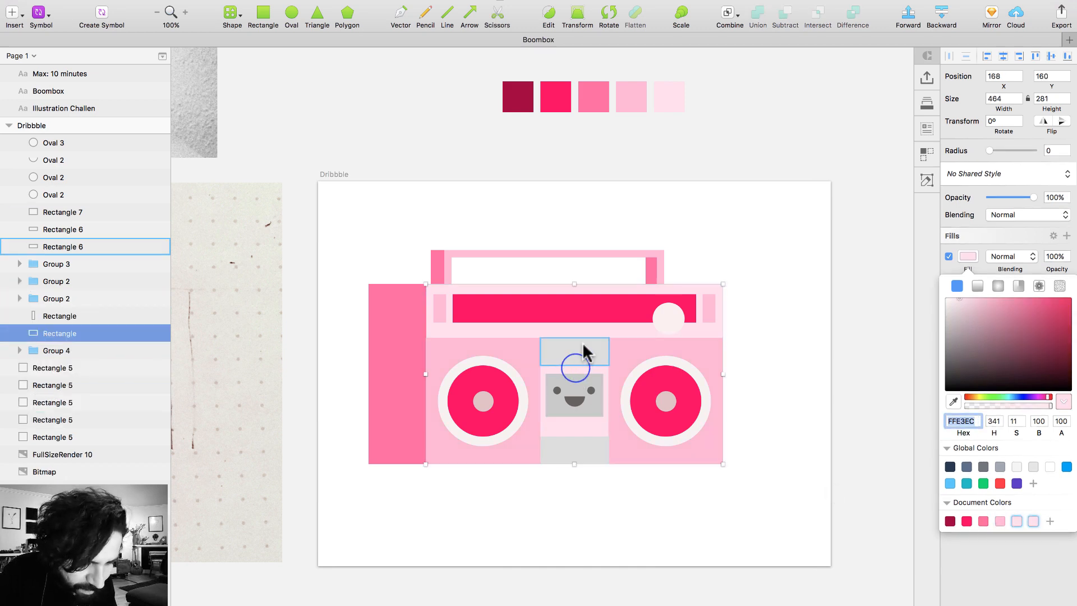
shift+click(585, 453)
click(1000, 521)
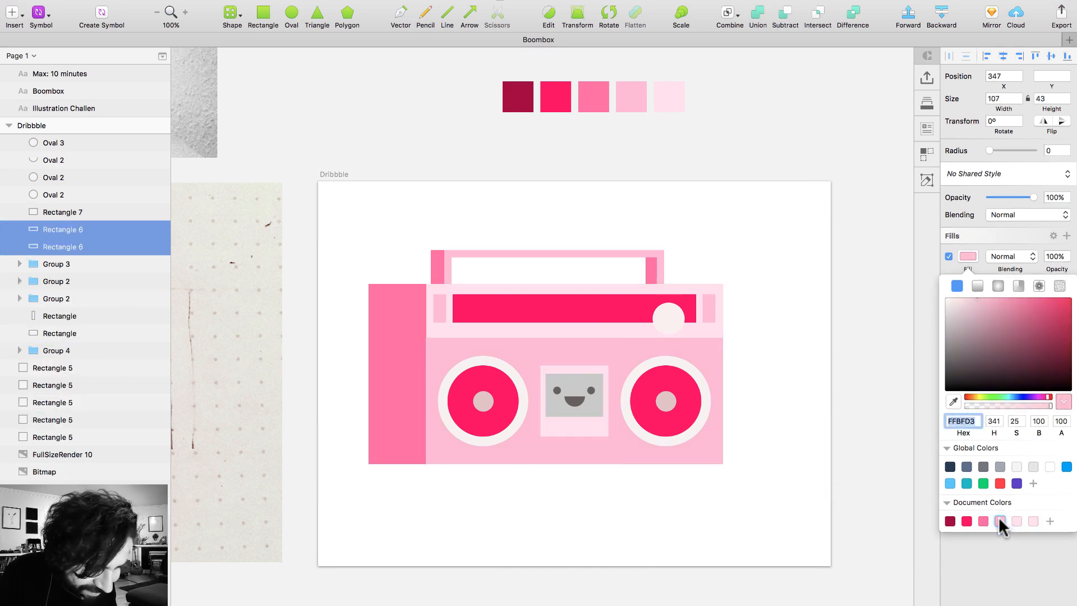
click(986, 520)
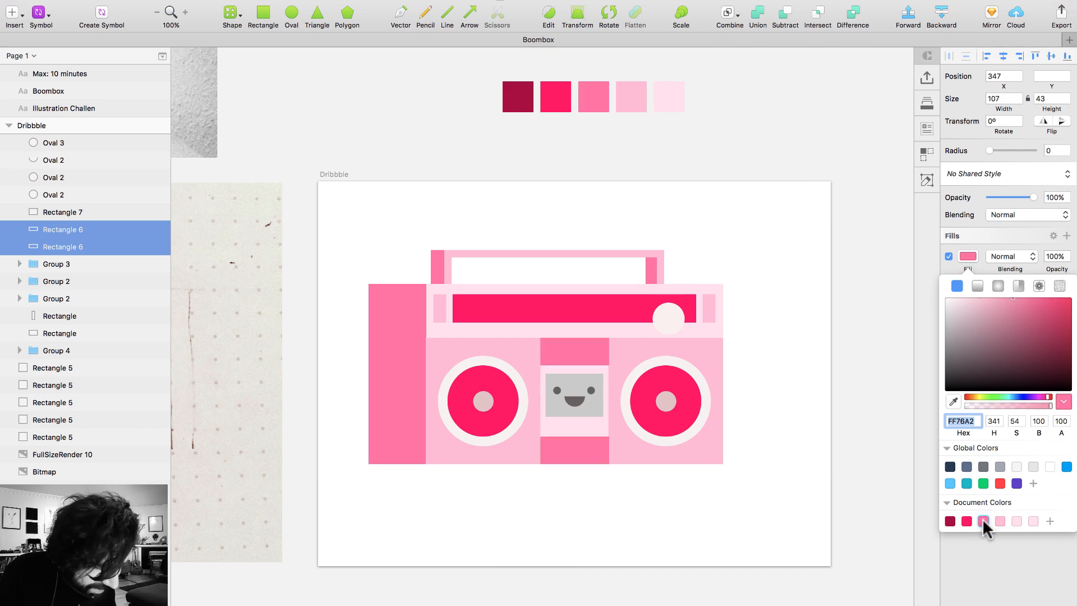
click(1013, 518)
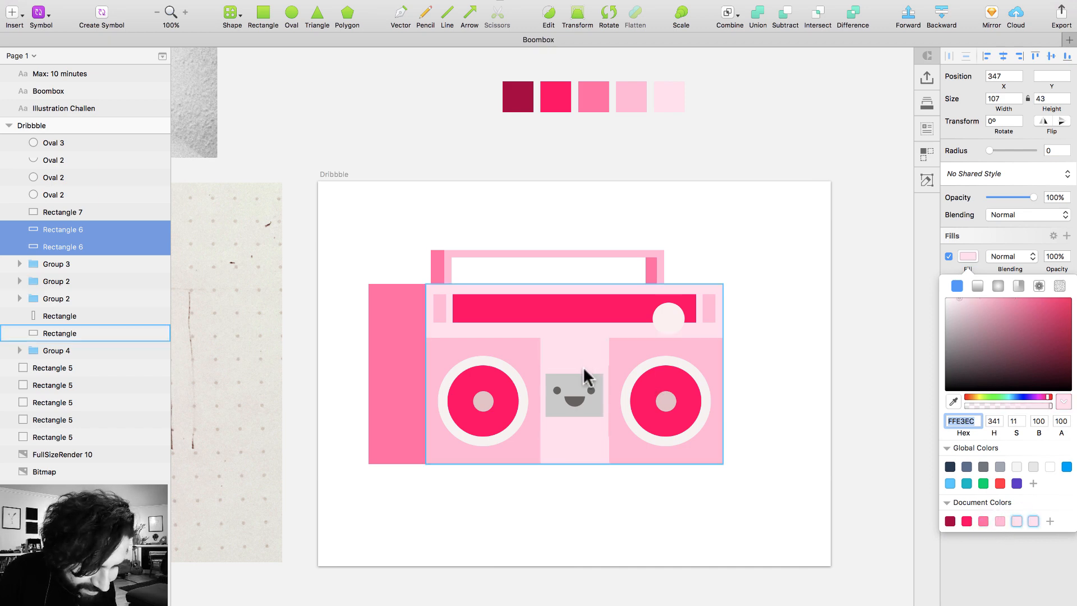
Lighten the main body rectangle's fill to FFECF2
click(589, 324)
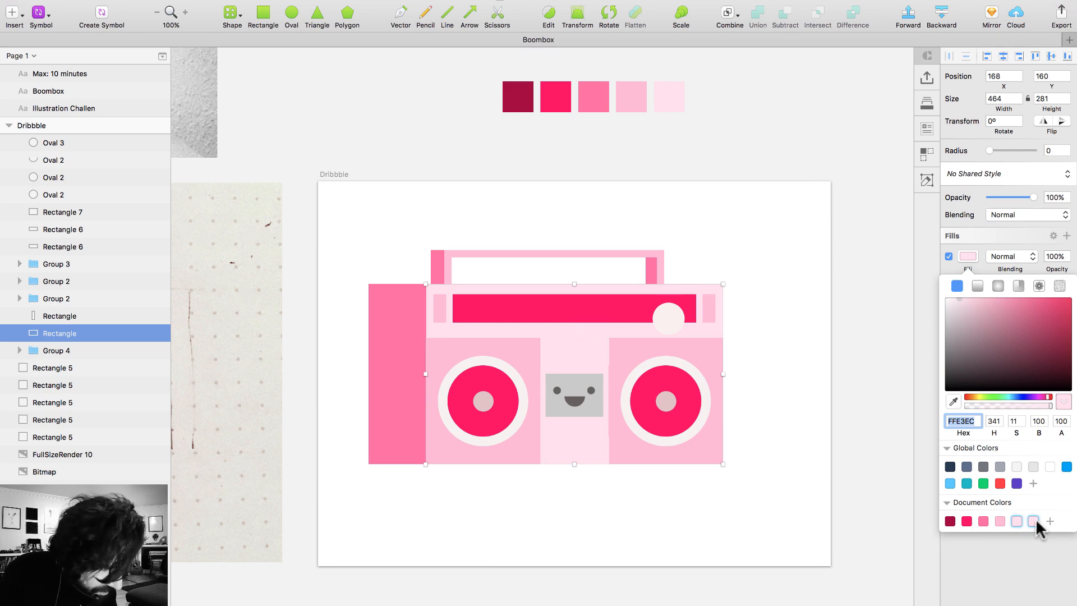
drag(954, 298, 947, 296)
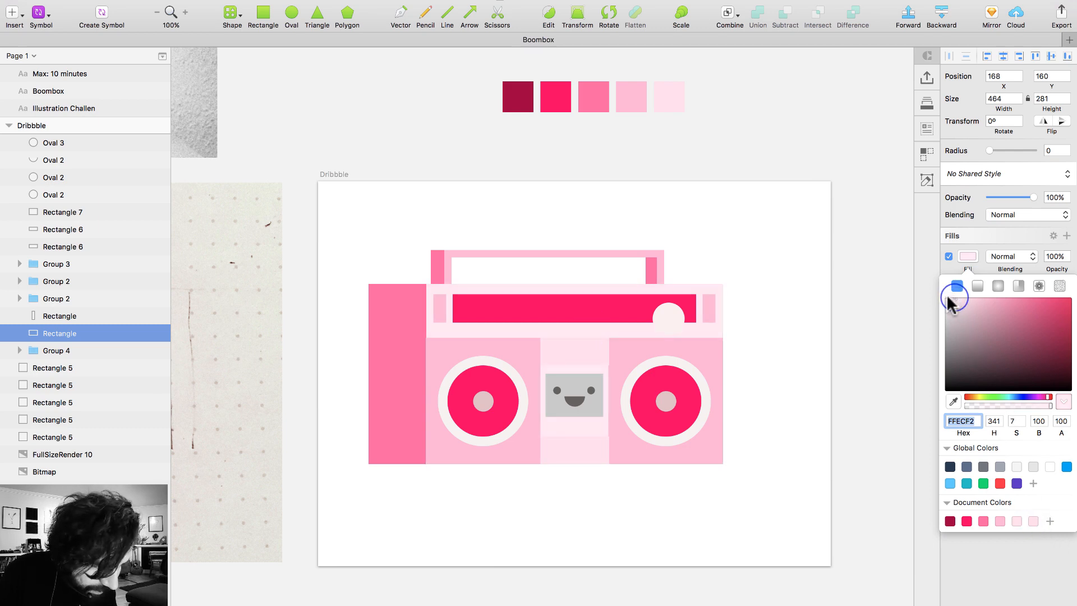
Lighten the main body rectangle's fill further to near-white FFFCFD
click(795, 234)
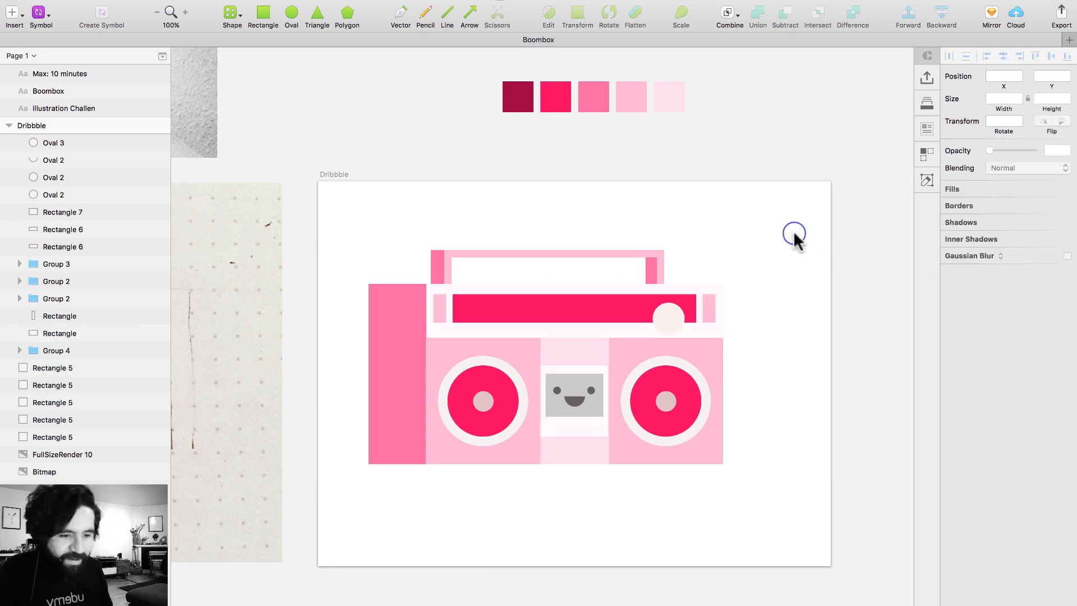
scroll(794, 235, right, 2)
scroll(794, 234, down, 1)
scroll(794, 232, left, 1)
super+click(476, 344)
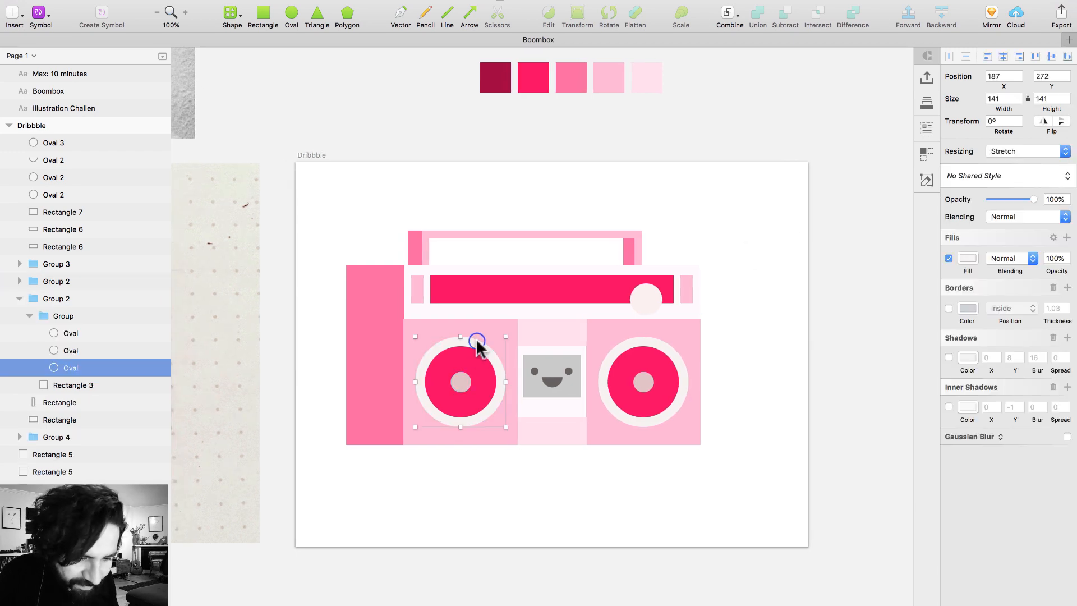
Save the main body's FFFCFD fill to the document colors and remove the last pale pink swatch before it
click(689, 270)
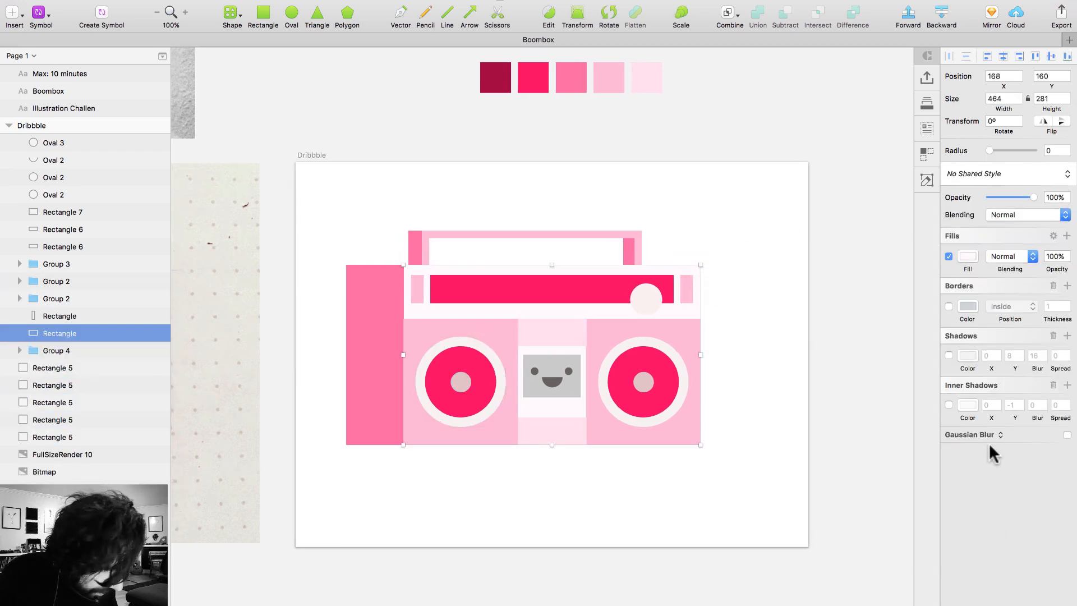
click(966, 259)
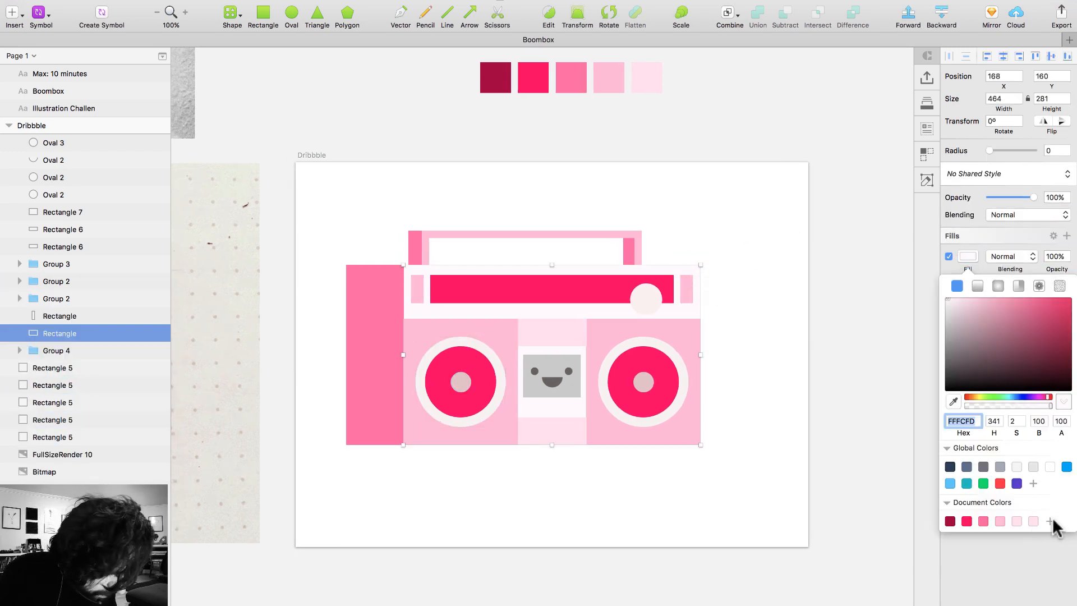
right_click(1034, 525)
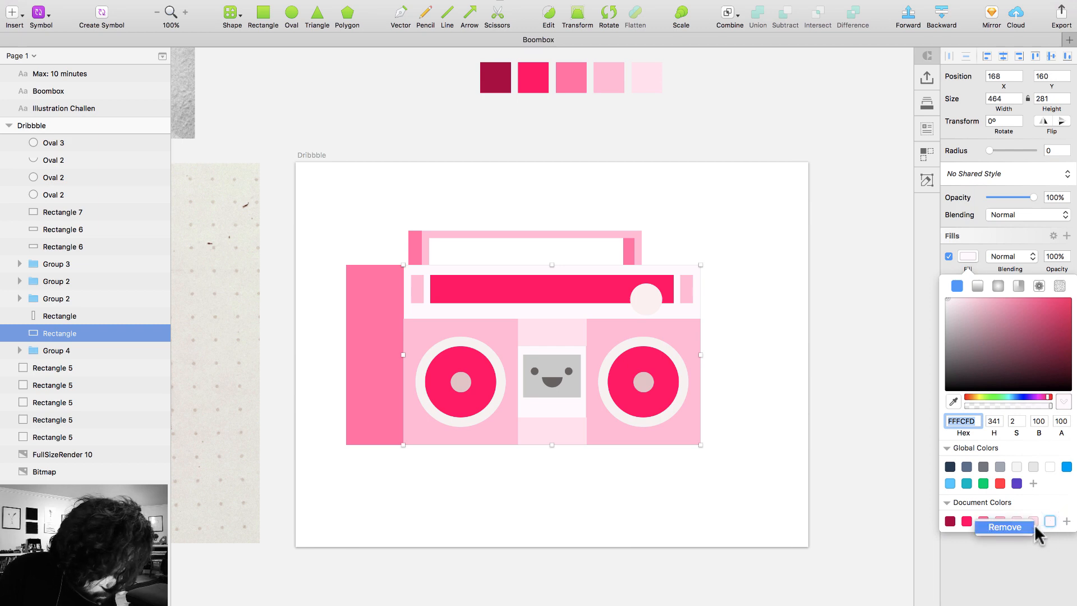
click(1025, 522)
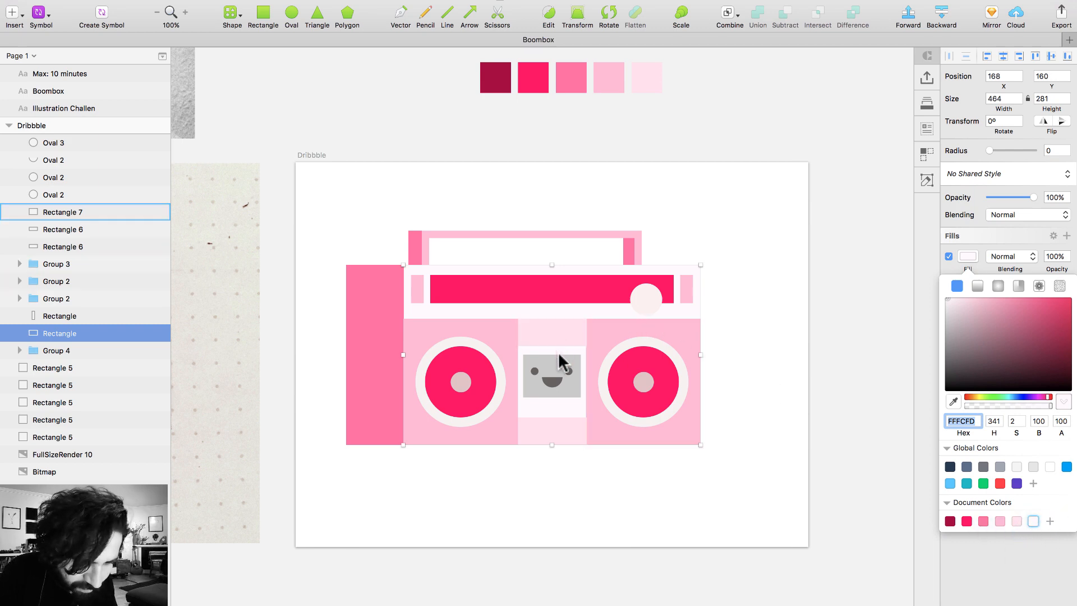
Fill the gray rectangle behind the smiling face with pale pink FFE3EC
click(554, 371)
click(1016, 521)
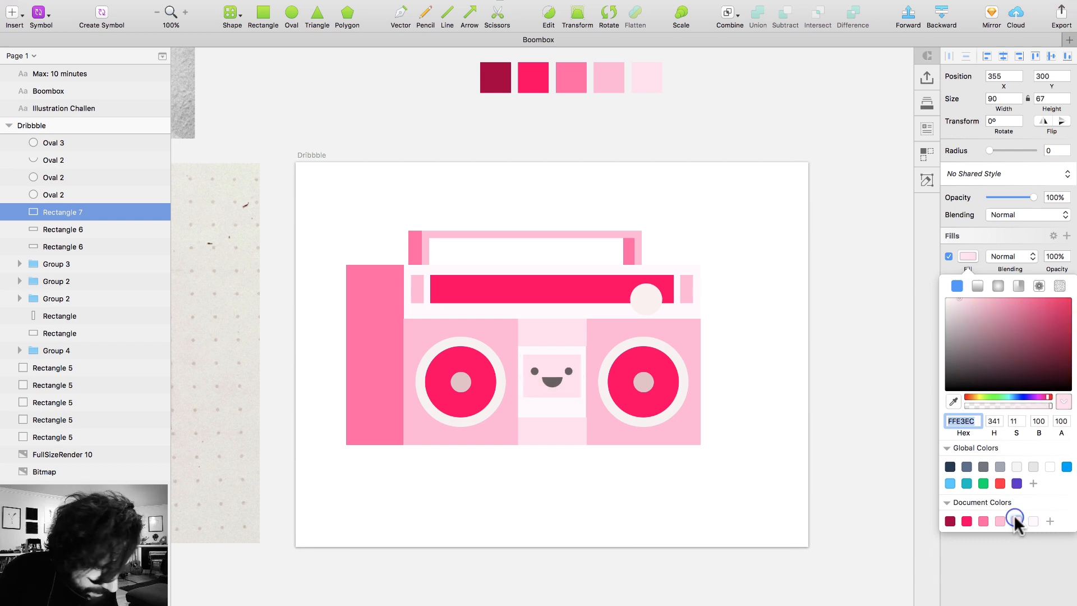
click(649, 512)
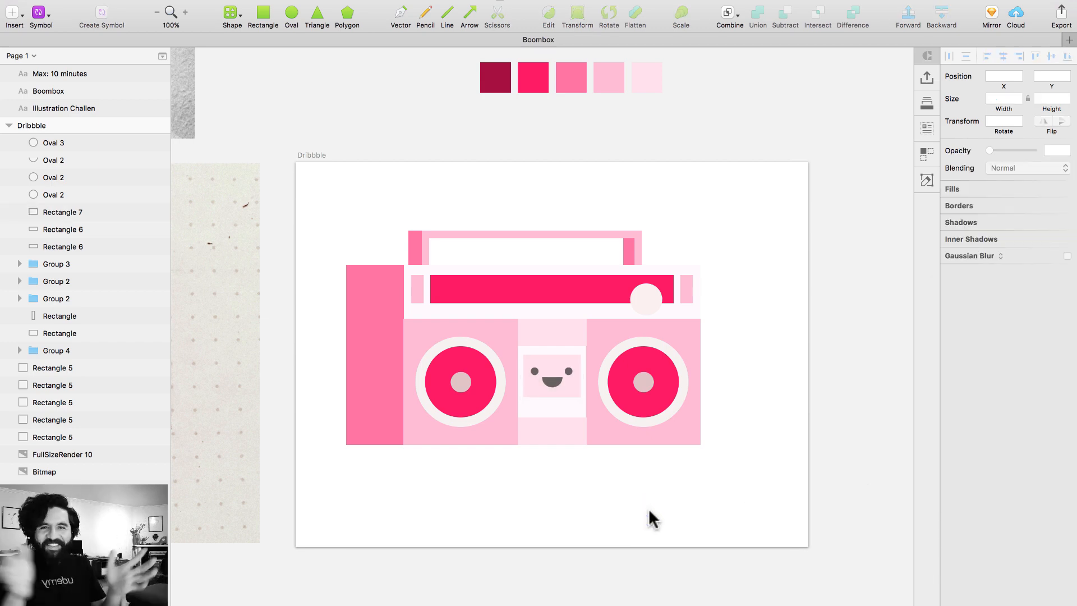
Group all the boombox parts and center the group horizontally on the Dribbble artboard
drag(346, 136, 760, 507)
key(super+g)
click(1003, 56)
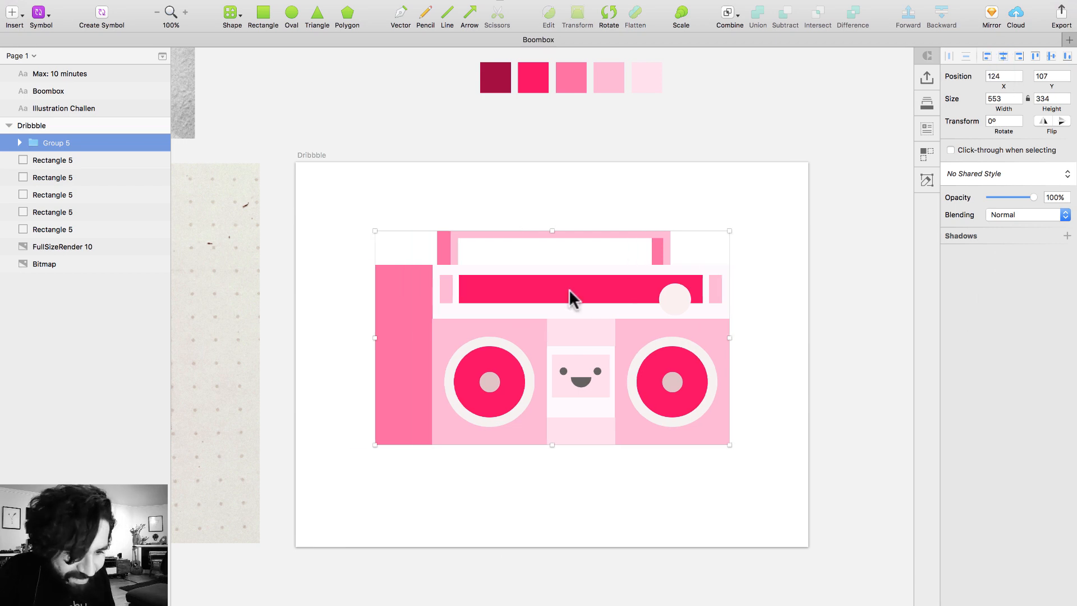
Examine the legs beneath the boombox in the sketch and the space for them on the artboard
scroll(569, 288, left, 10)
scroll(569, 288, left, 3)
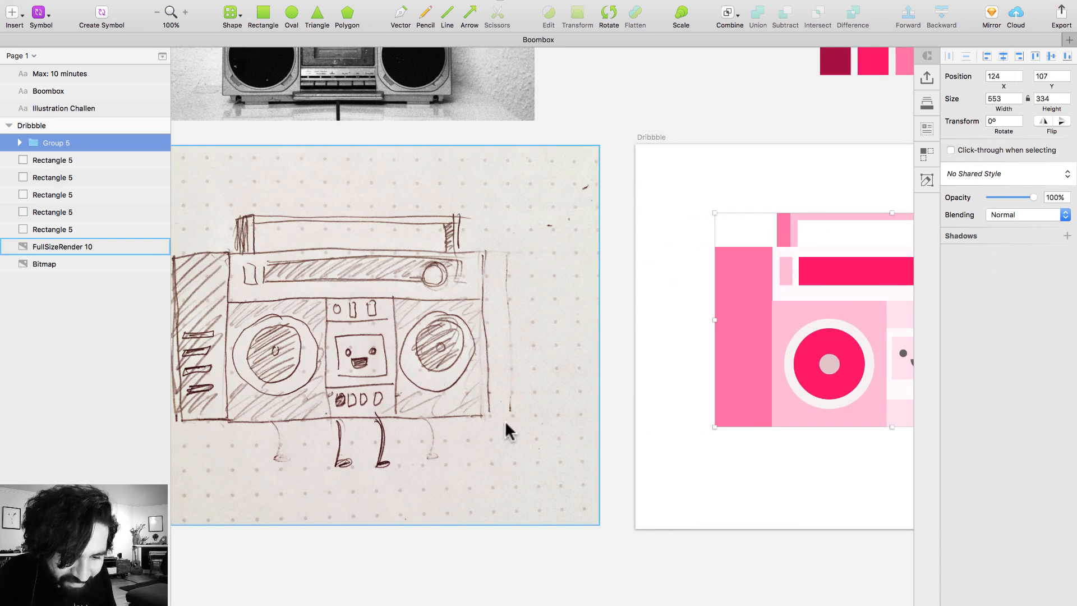
scroll(505, 428, right, 12)
click(493, 520)
key(z)
drag(397, 185, 673, 573)
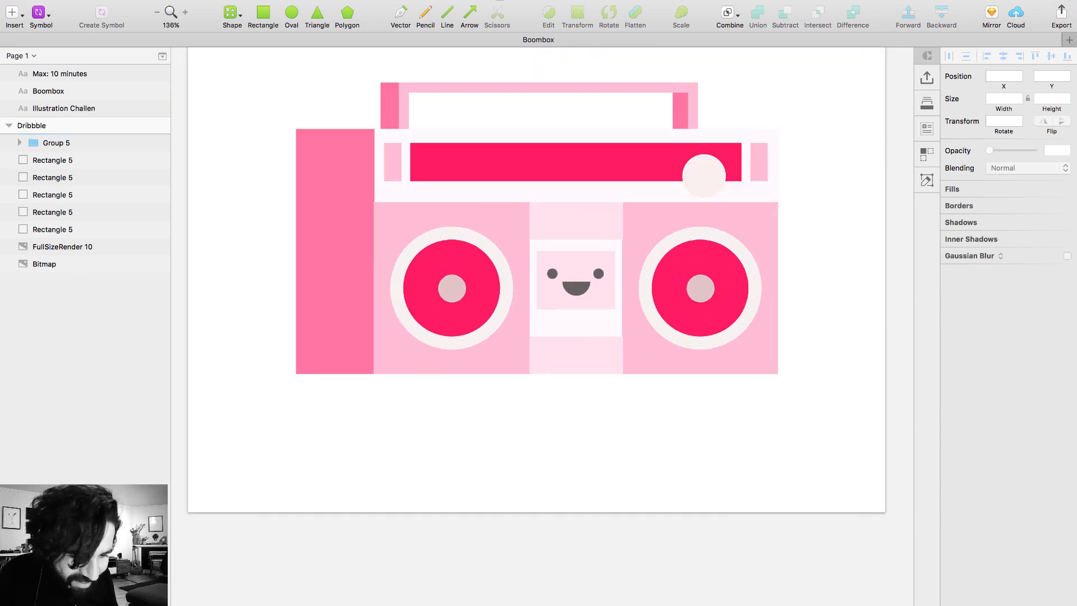
click(264, 17)
drag(432, 435, 498, 414)
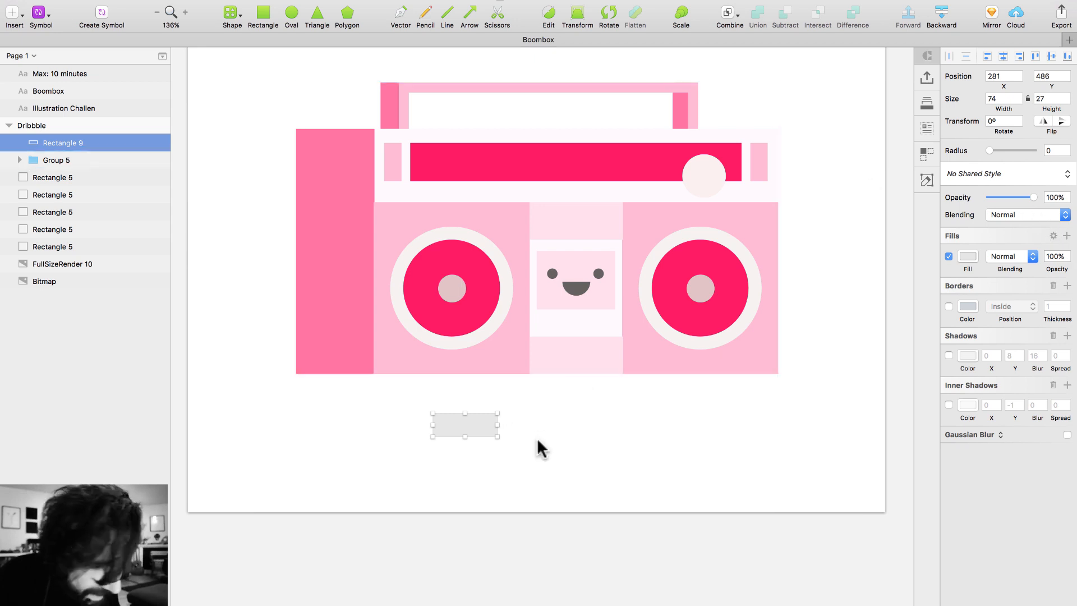
key(Delete)
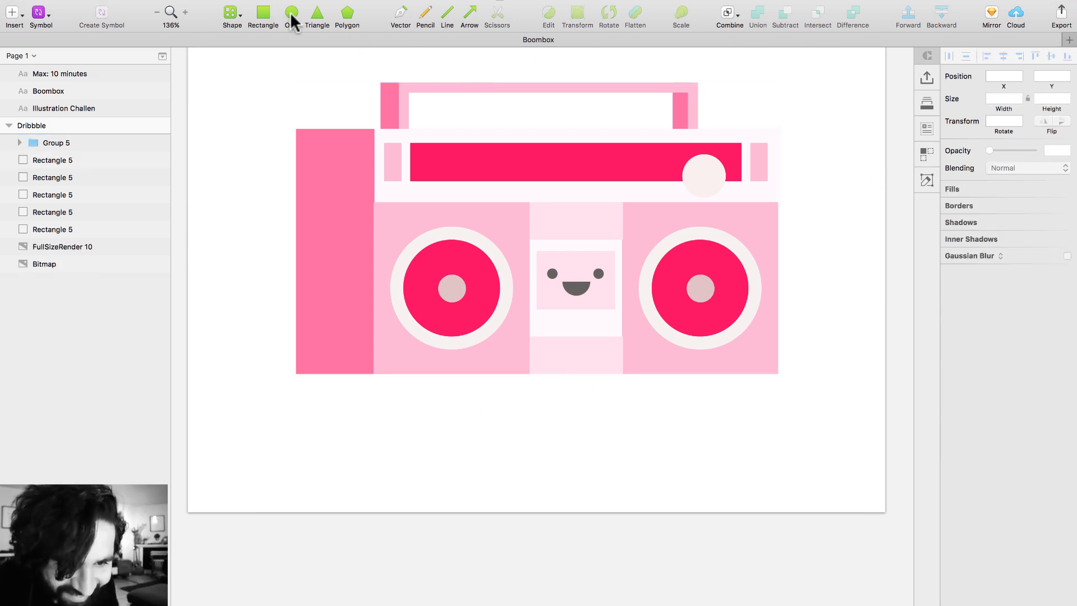
Draw an oval about 130 × 86 below the boombox and cut away its lower half with Scissors
click(291, 17)
drag(439, 398, 552, 473)
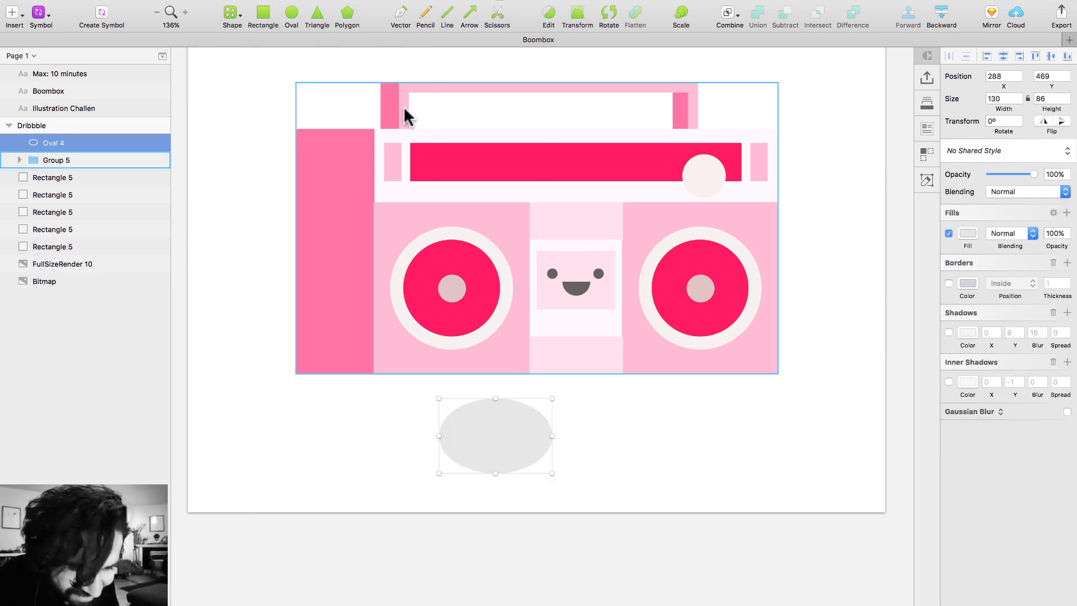
click(498, 16)
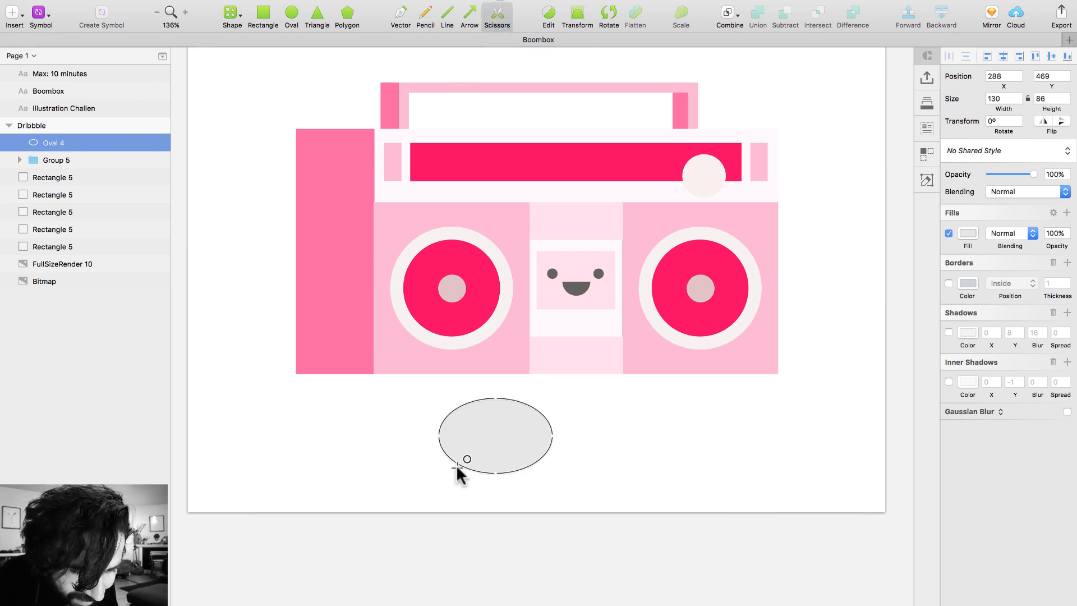
click(456, 463)
click(523, 467)
key(Escape)
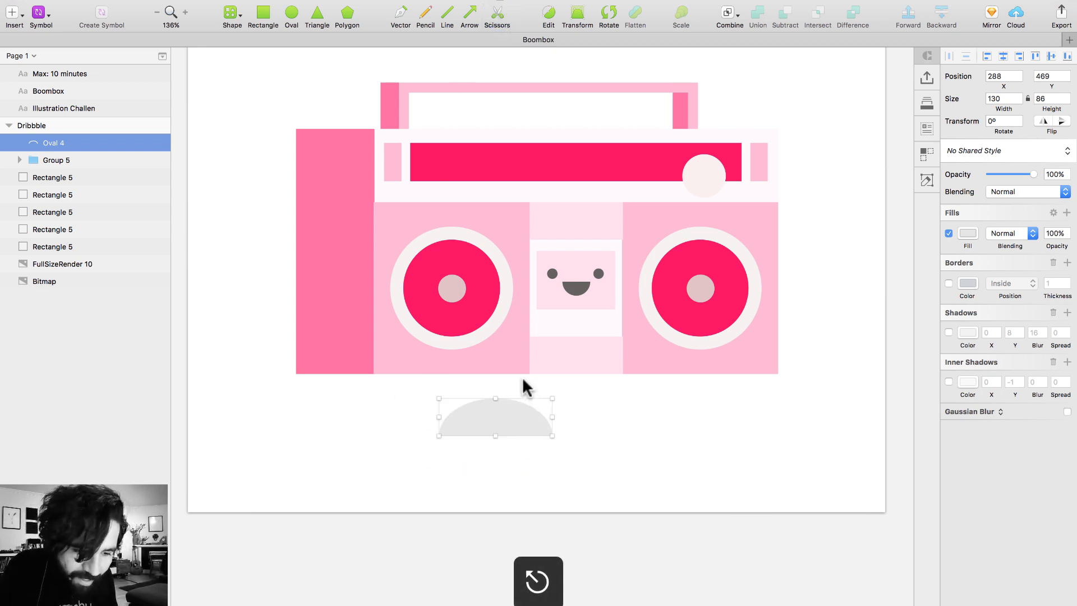
Shrink the half oval to a foot about 47 × 20 and move it to about X 306, Y 500
drag(554, 396, 489, 414)
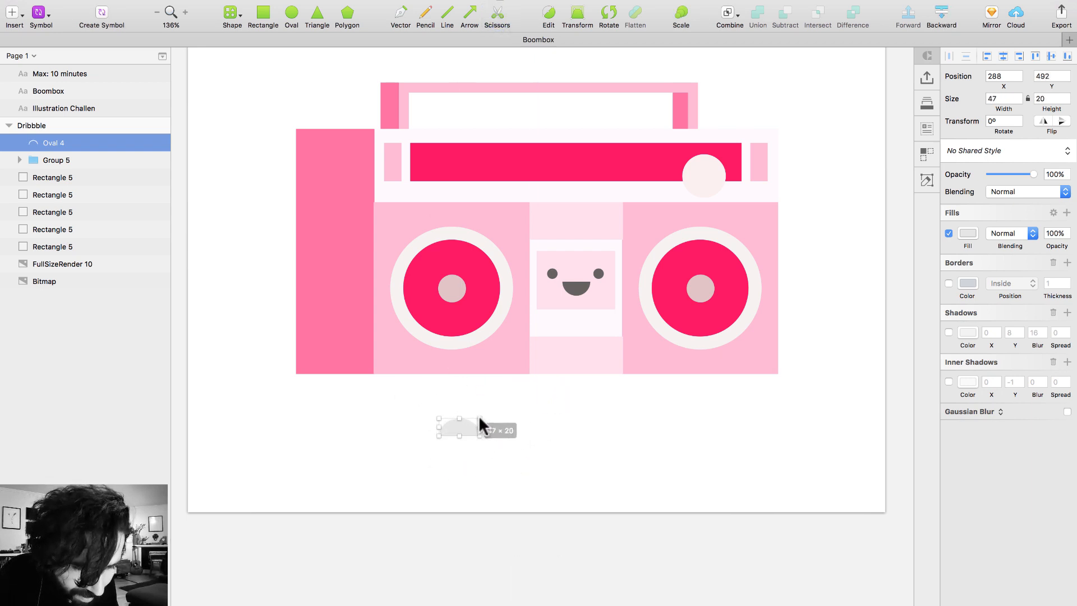
drag(417, 306, 582, 516)
drag(437, 360, 486, 383)
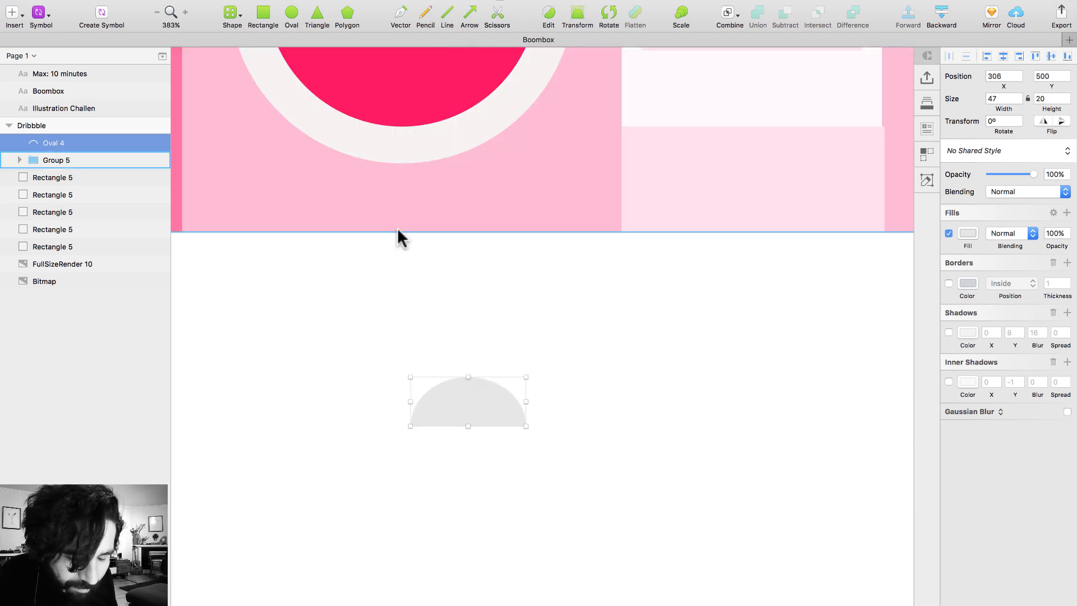
Draw a curved vector leg from below the left speaker to the foot's left corner, with border thickness 6
key(v)
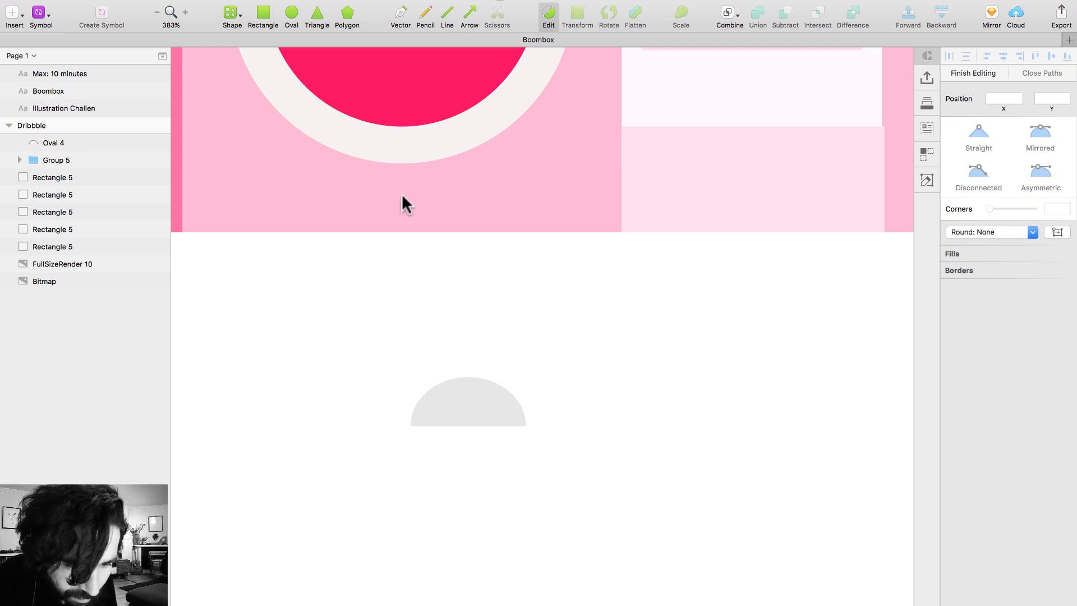
click(407, 193)
drag(411, 422, 362, 566)
key(Escape)
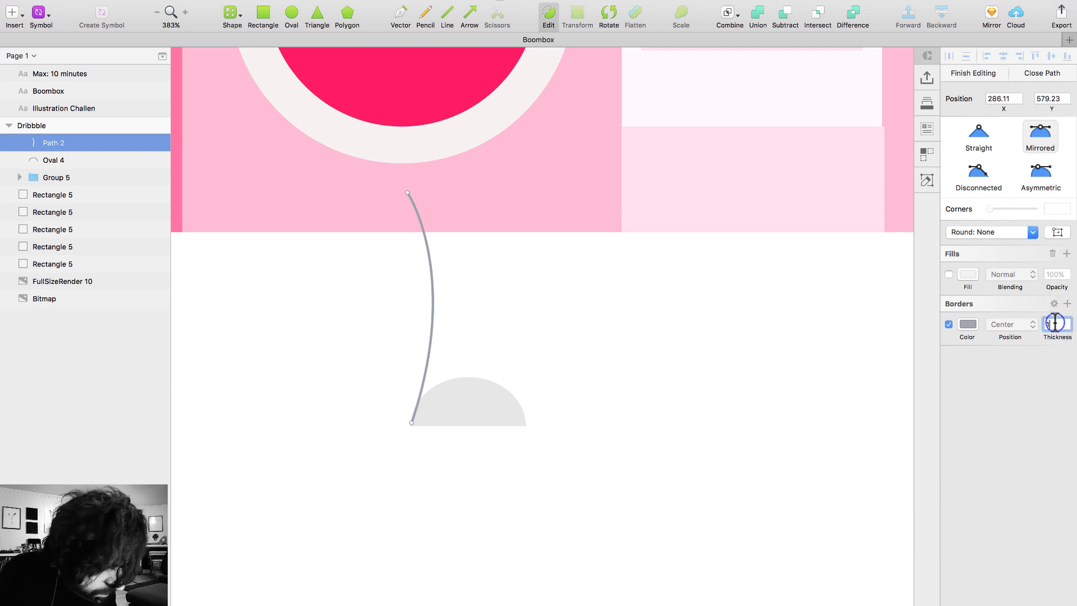
text(6)
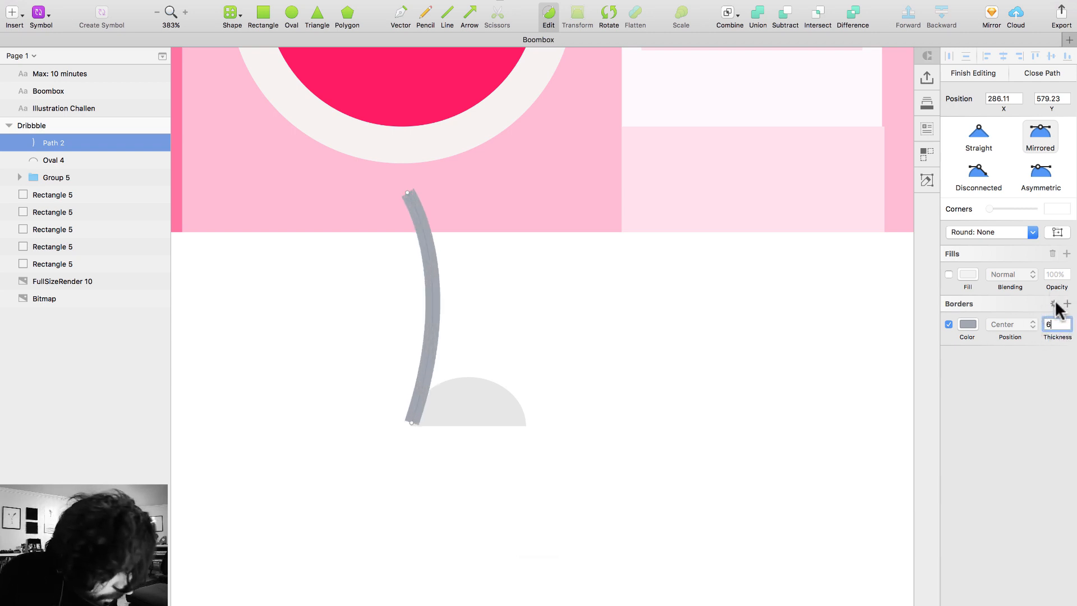
Try rounded border ends on the leg path, undo them and finish editing the path
click(1053, 304)
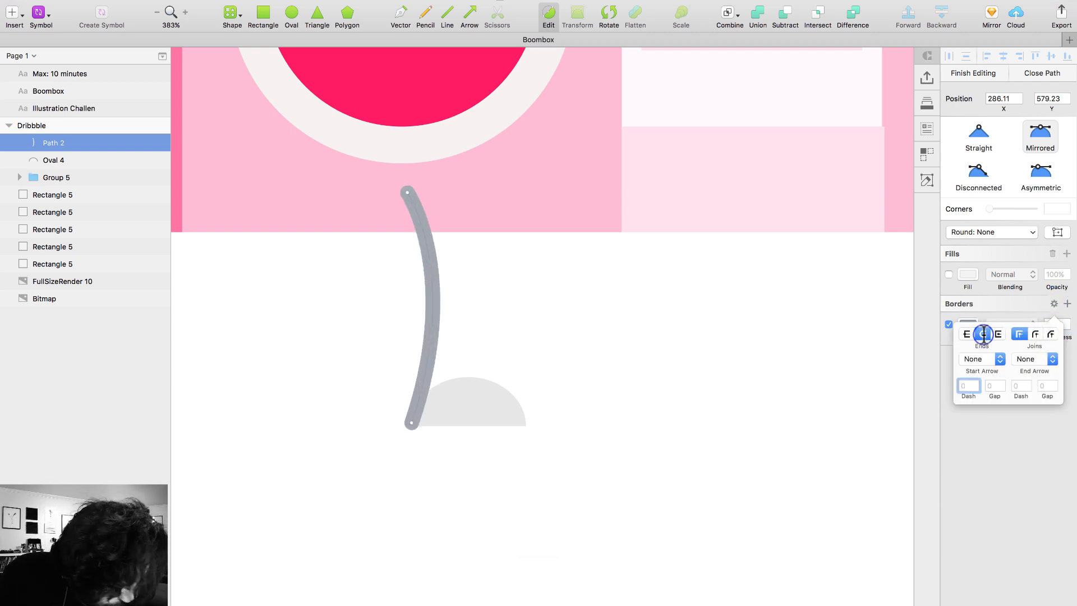
key(super+z)
click(554, 349)
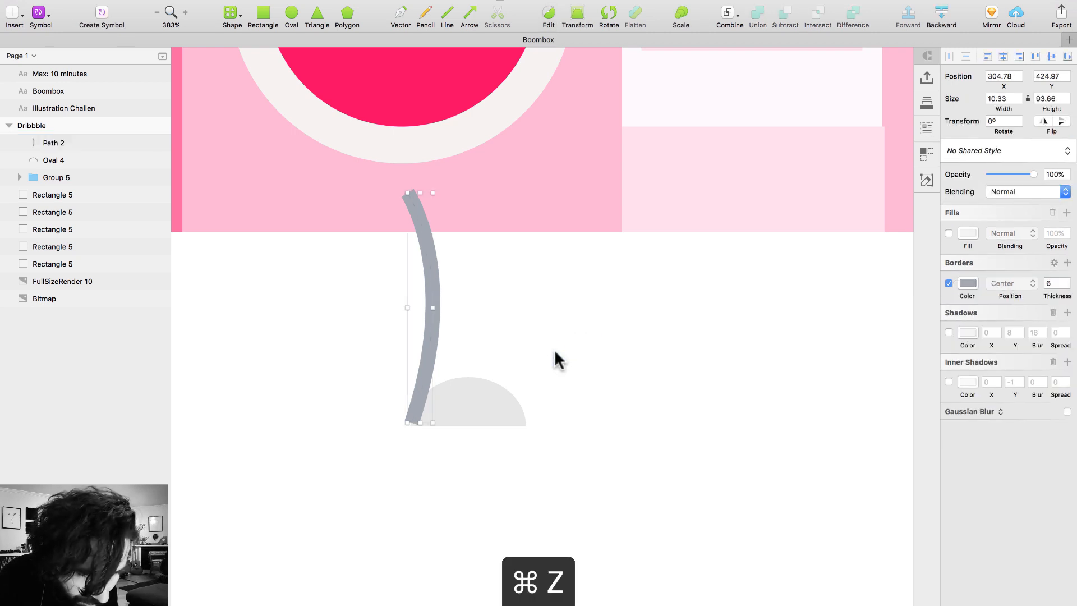
Bring the half-oval foot in front of the leg and shift it left to X 302
click(493, 389)
key(ctrl+alt+super+Up)
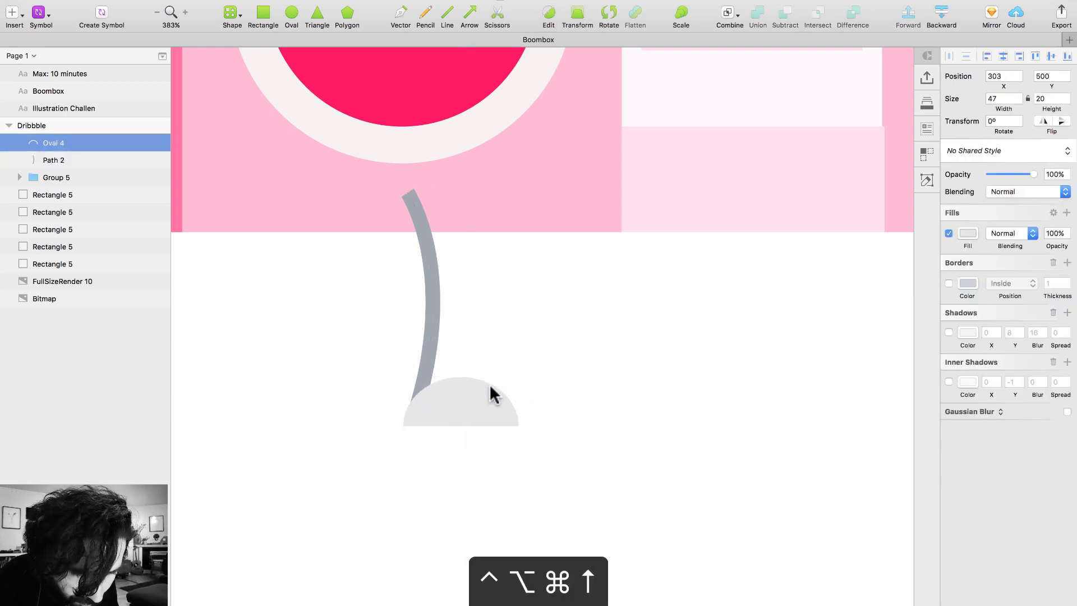
key(Left)
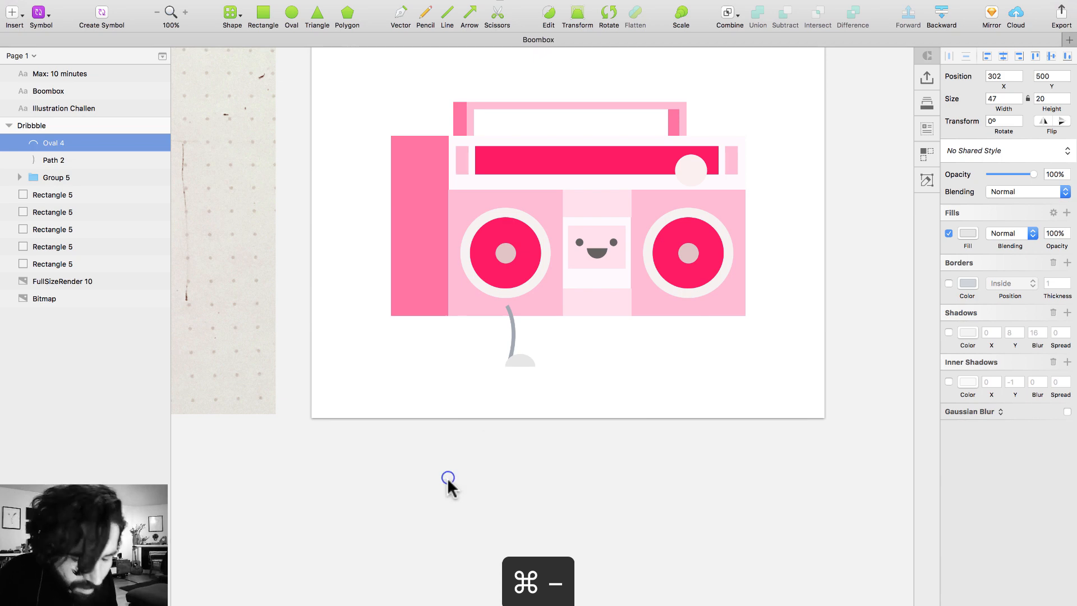
Color the leg's border and the foot's fill with the medium pink FF76A2
drag(448, 477, 602, 230)
click(503, 335)
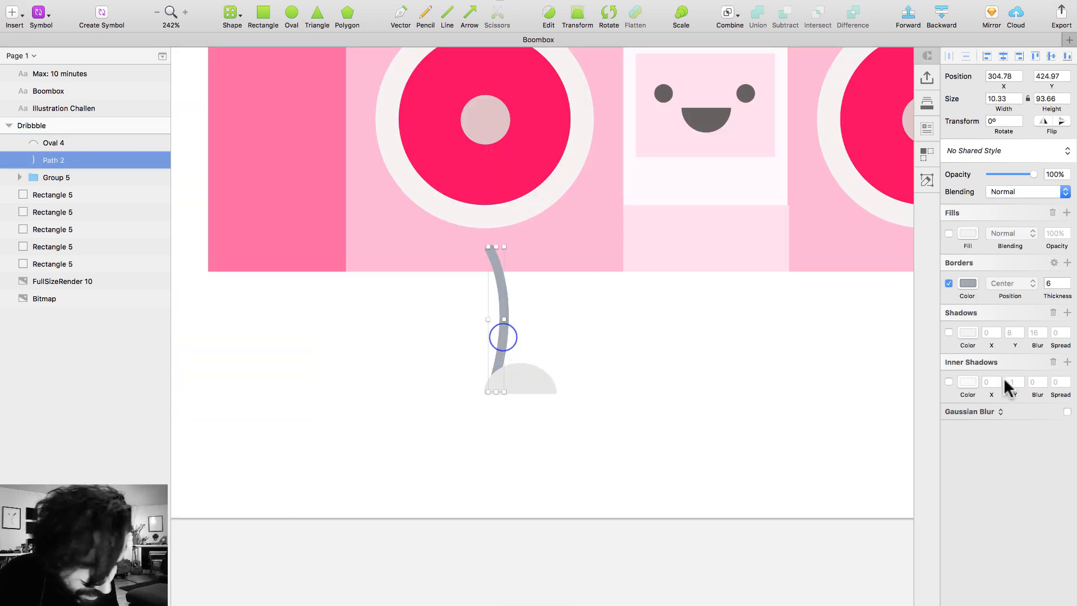
click(972, 279)
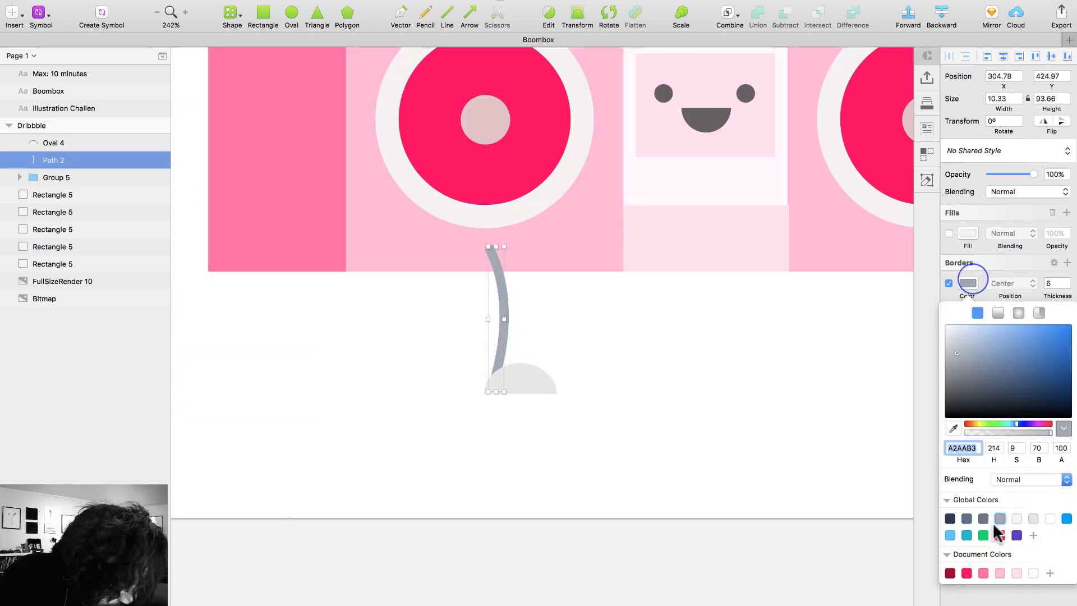
click(983, 573)
click(525, 391)
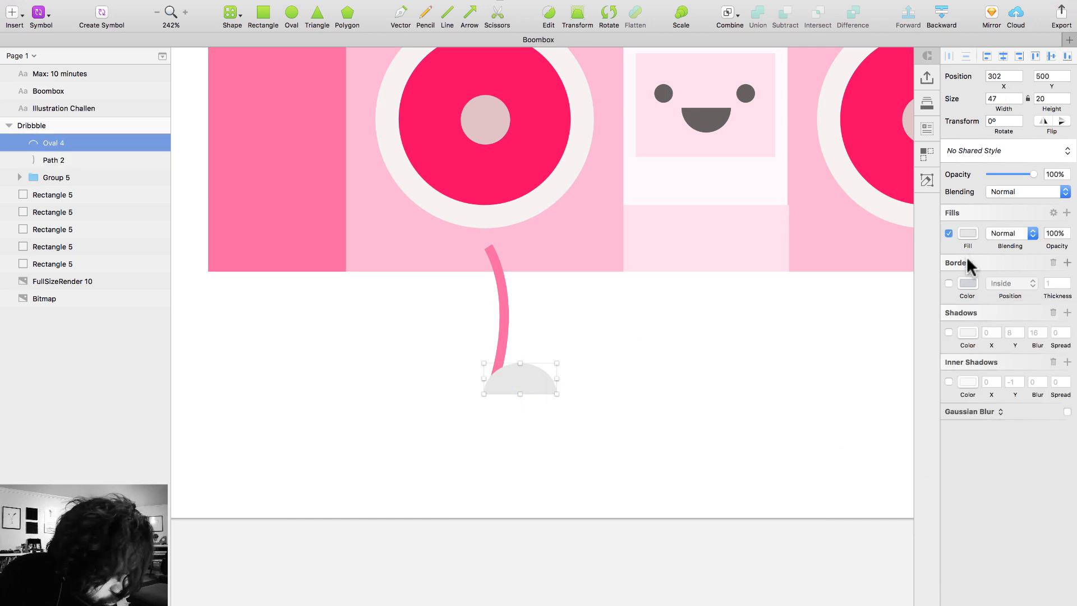
click(968, 233)
click(983, 498)
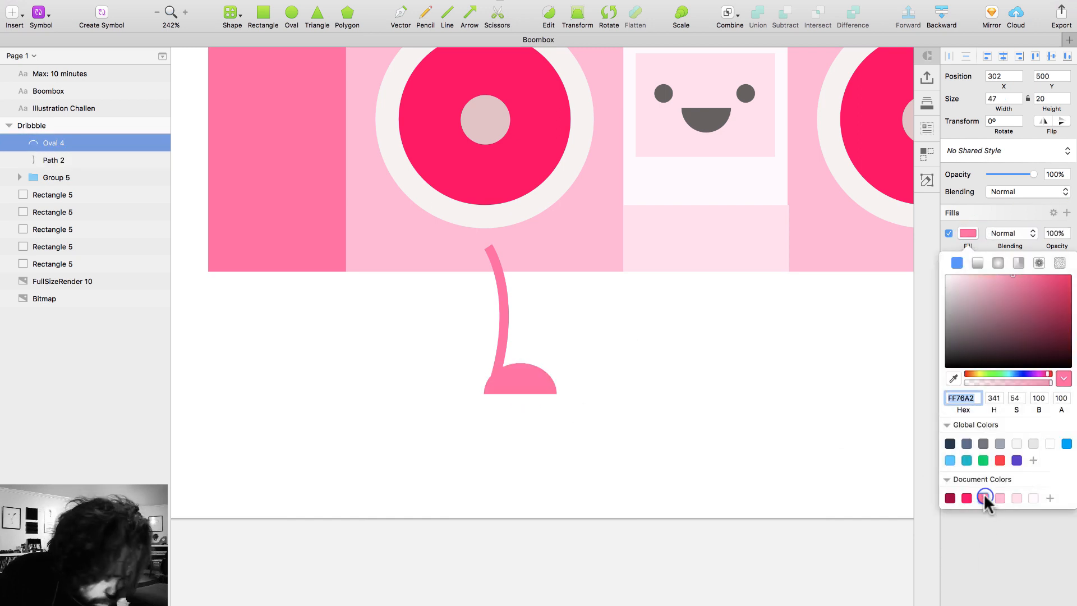
Group the leg with its foot and send the group behind the boombox
click(504, 296)
drag(445, 452, 536, 349)
key(super+g)
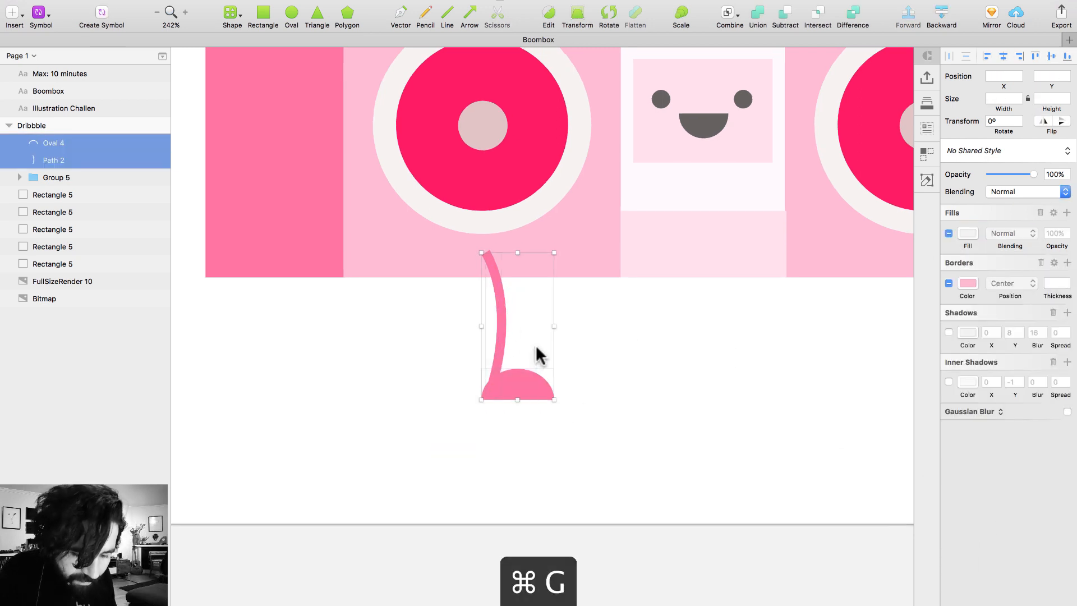
key(ctrl+alt+super+Down)
Move the leg group right and duplicate it as a second leg, leaving a gap of about 108 between them
key(super+minus)
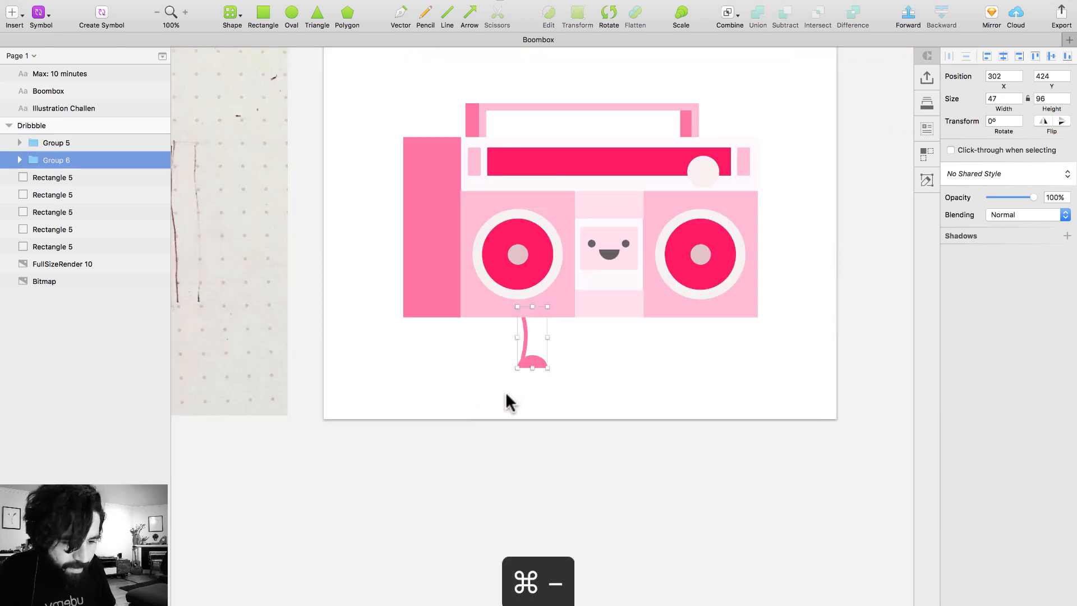
drag(536, 362, 662, 367)
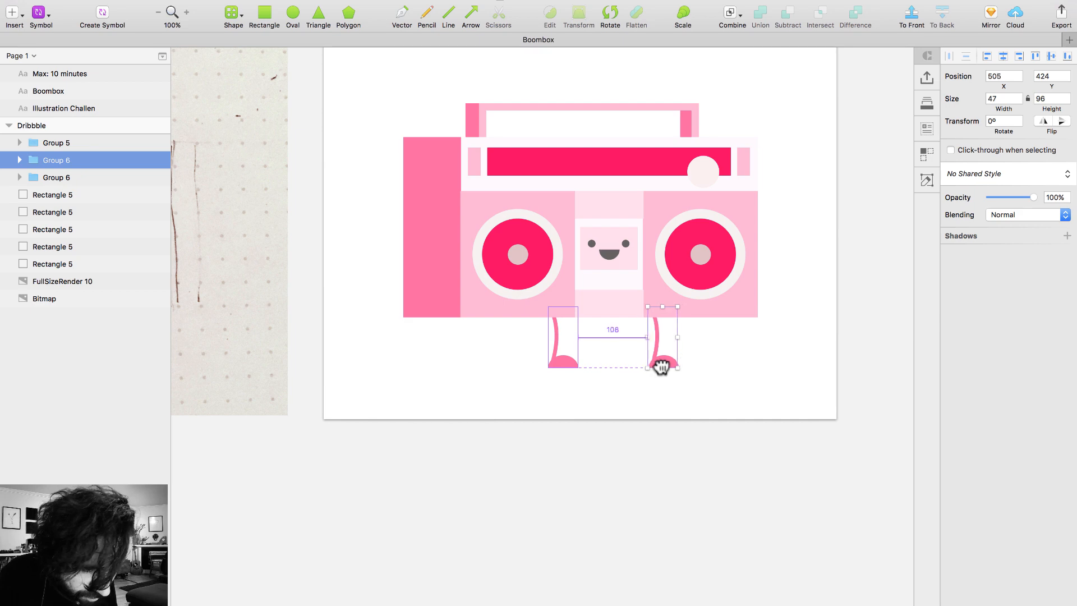
Set the border thickness of both leg paths to 9
double_click(554, 329)
shift+super+click(655, 325)
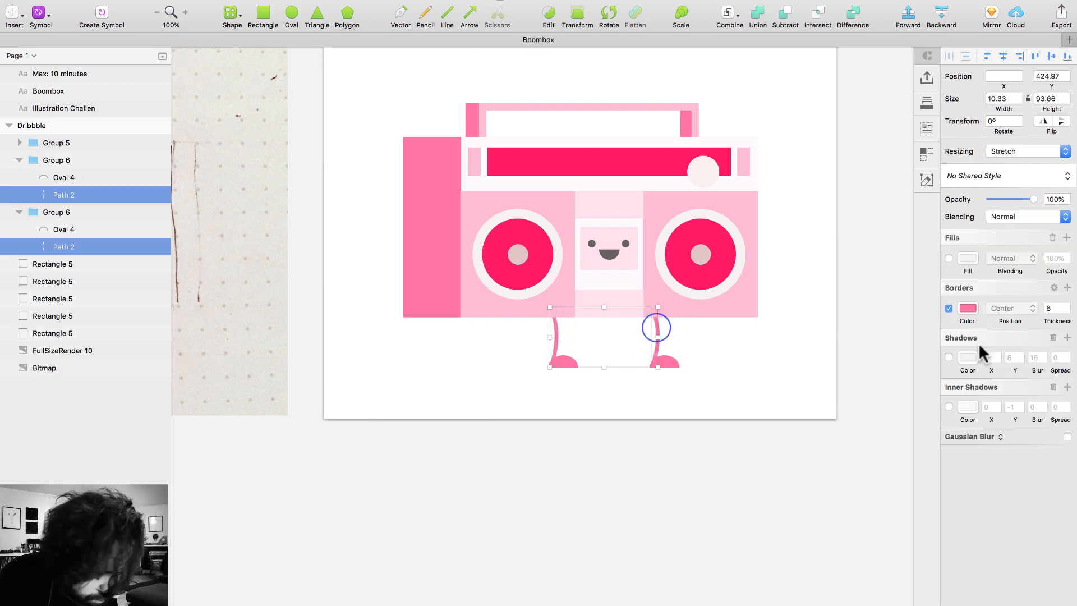
click(1050, 306)
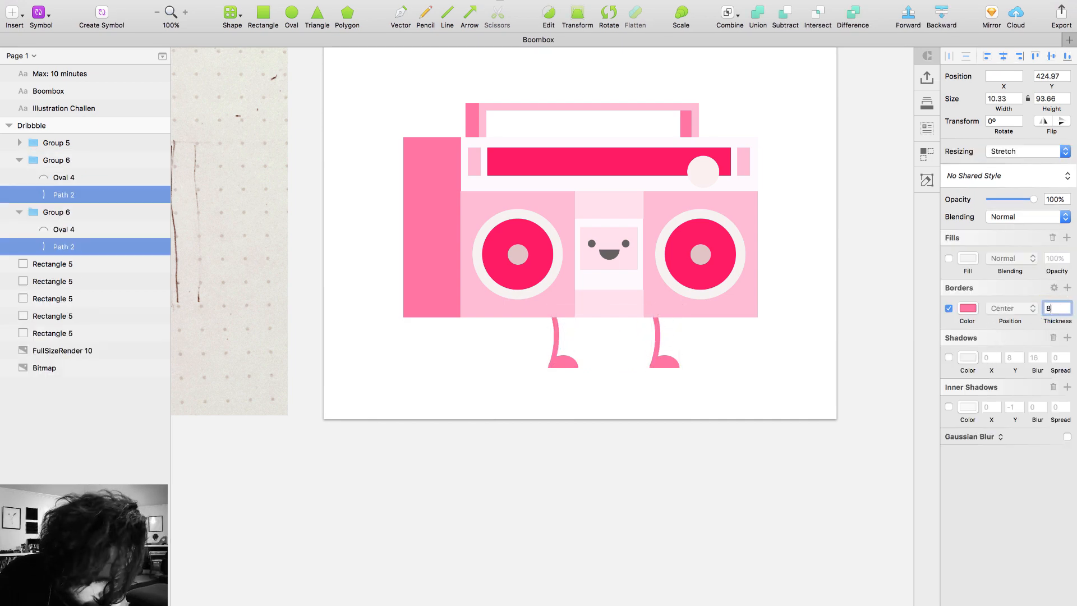
click(658, 327)
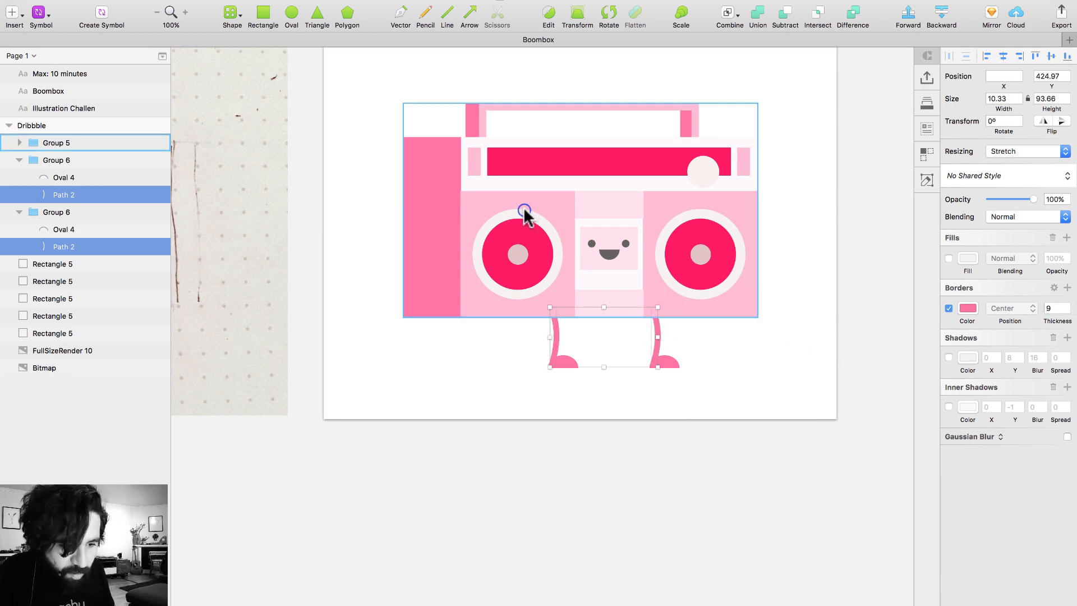
Resize both leg paths to 12.33 wide and 92.66 high so they line up with the feet
scroll(784, 510, up, 5)
key(super+Up)
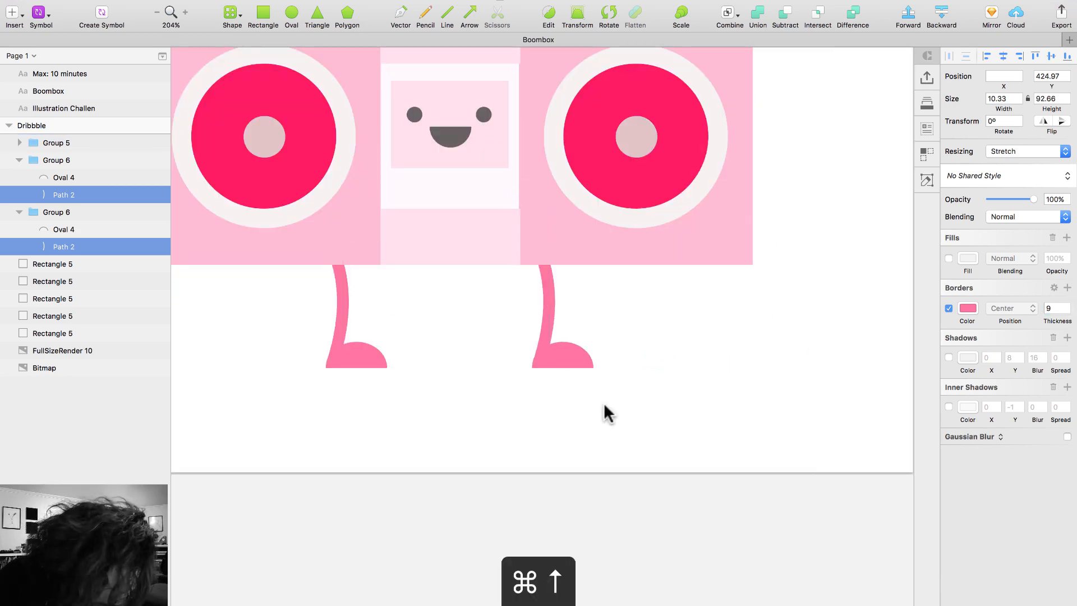
key(super+Right)
key(super+Right)
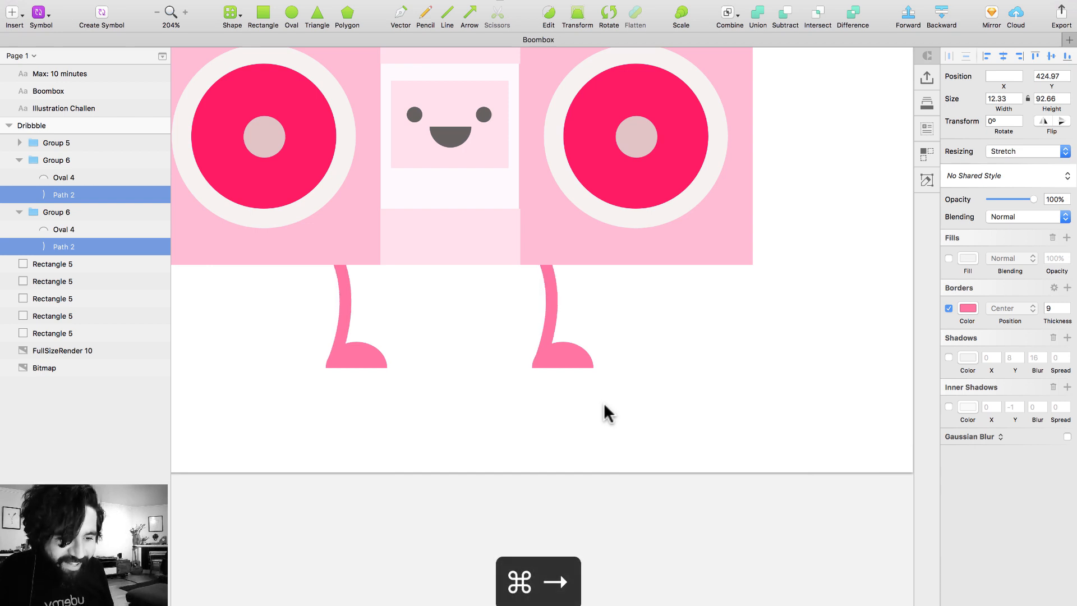
key(super+minus)
key(super+minus)
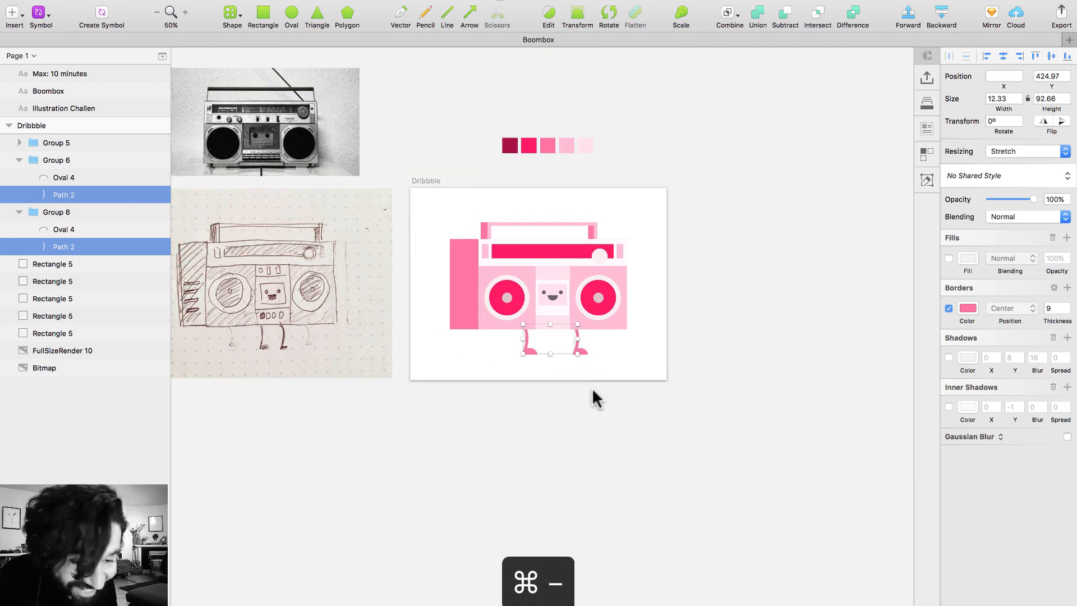
scroll(592, 391, left, 3)
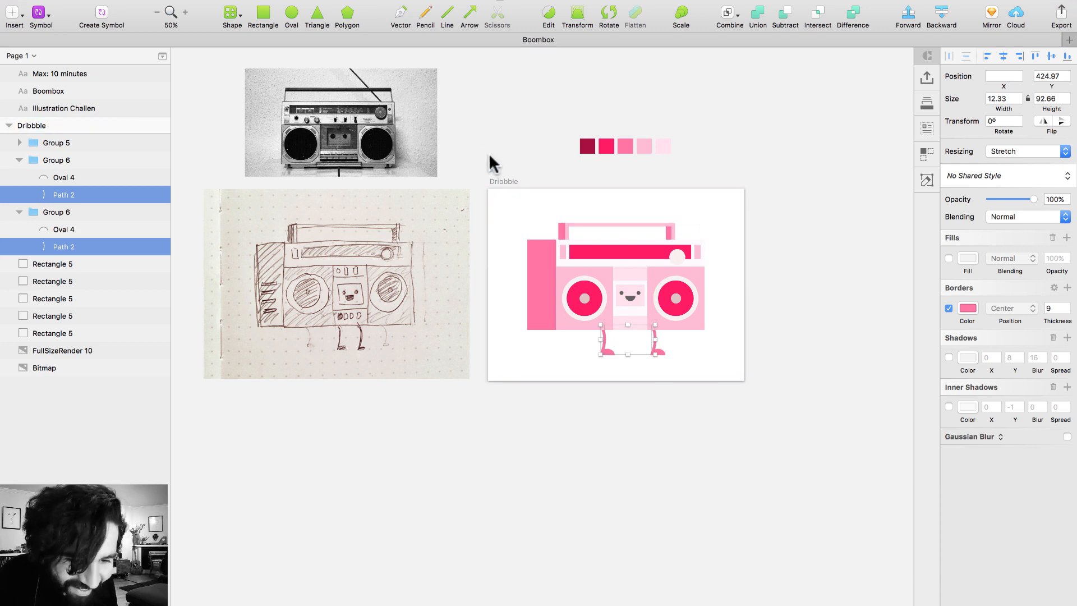
drag(487, 152, 710, 379)
click(678, 253)
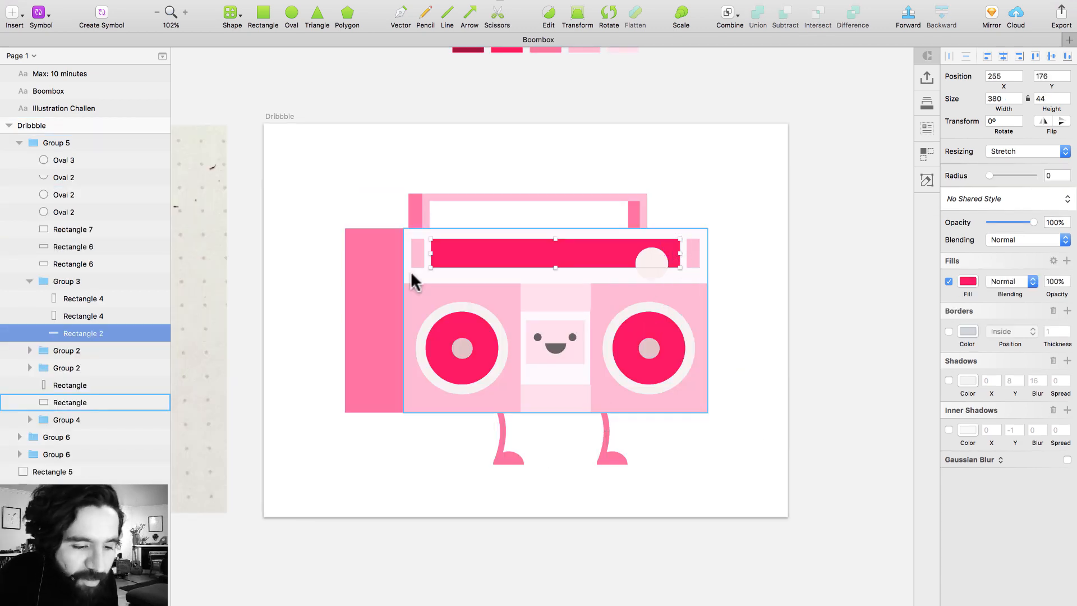
click(375, 185)
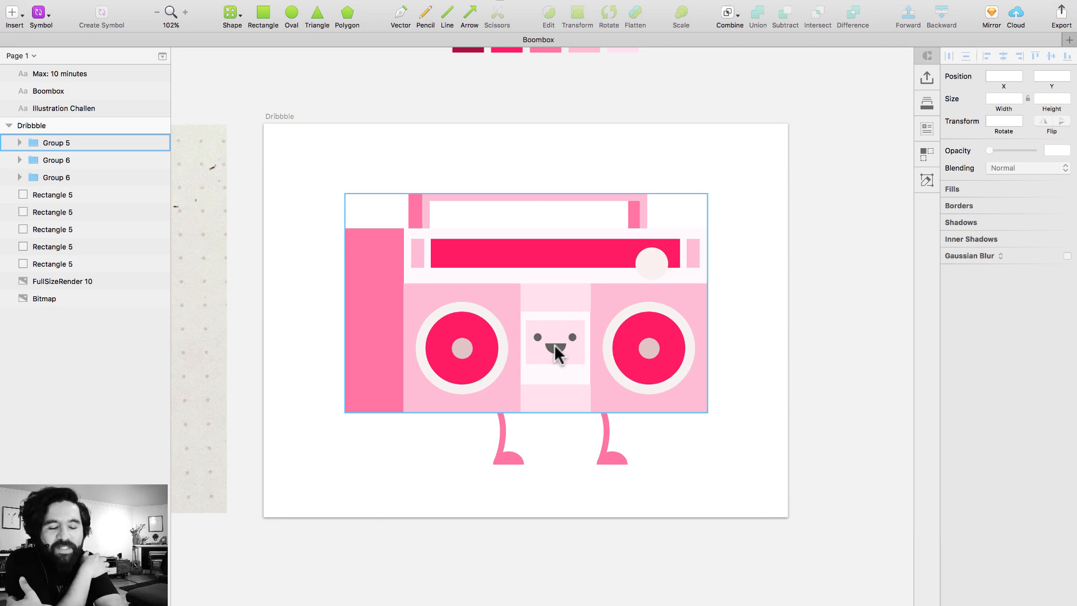
click(378, 173)
Add a linear gradient fill with Multiply blending to the boombox's side panel, running diagonally from its upper-right to its lower-left corner
double_click(381, 306)
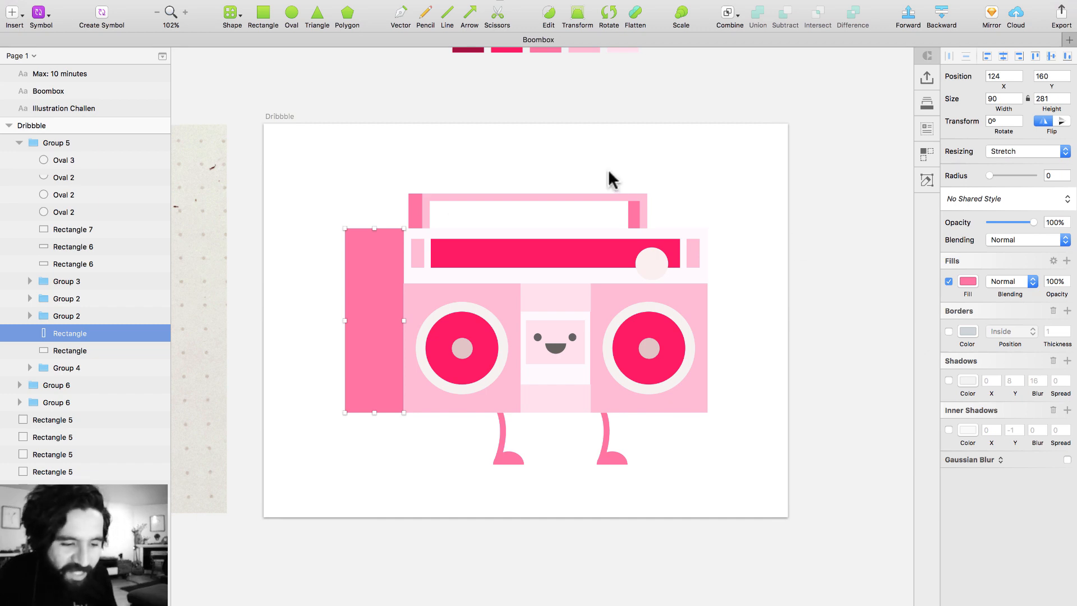
scroll(611, 177, left, 5)
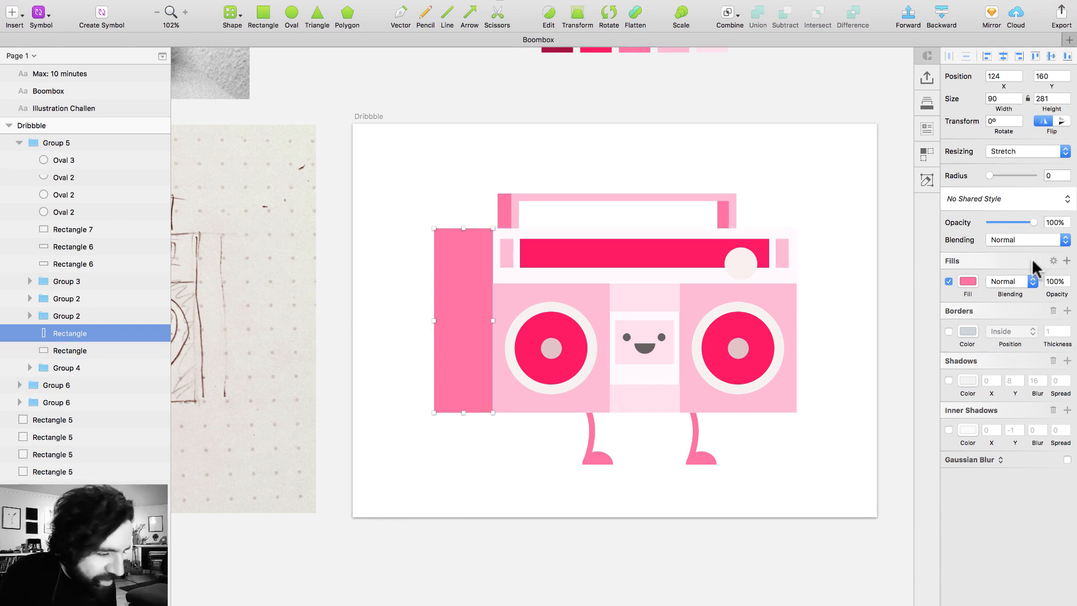
click(1066, 260)
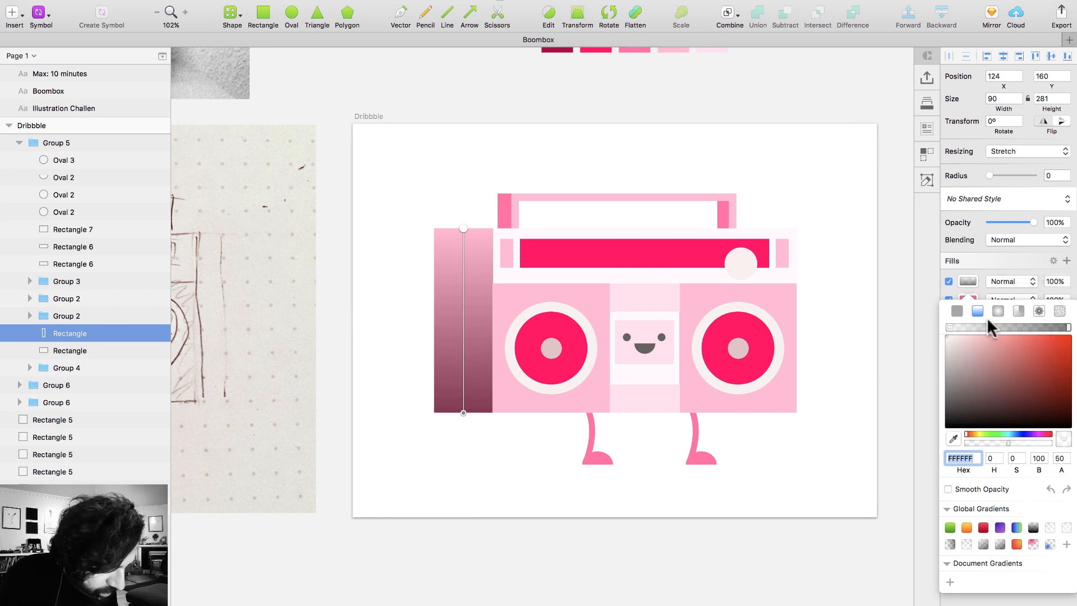
click(1018, 281)
click(1016, 306)
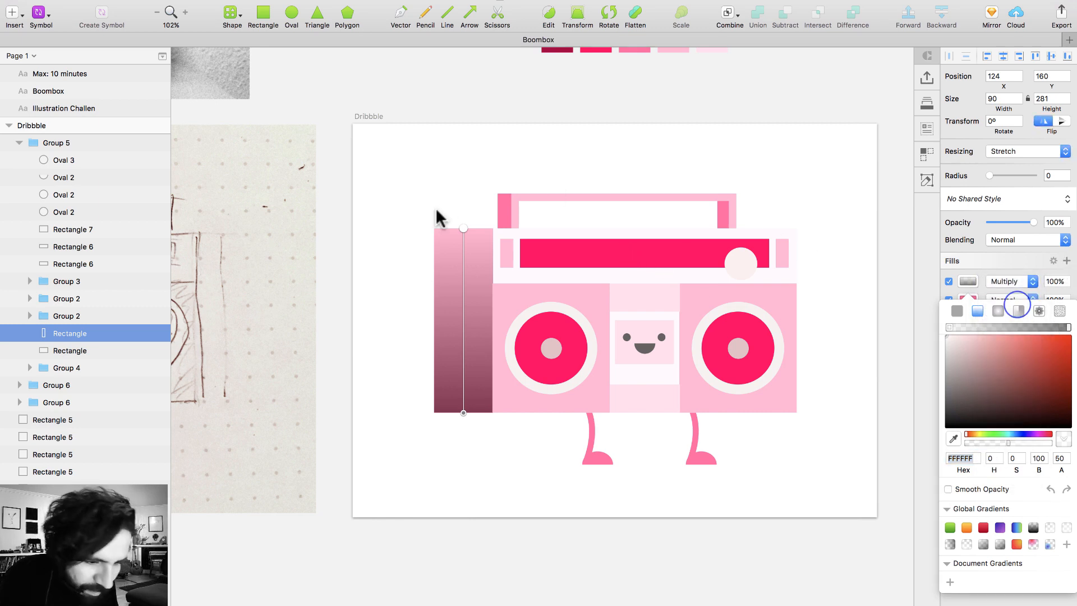
drag(465, 229, 492, 229)
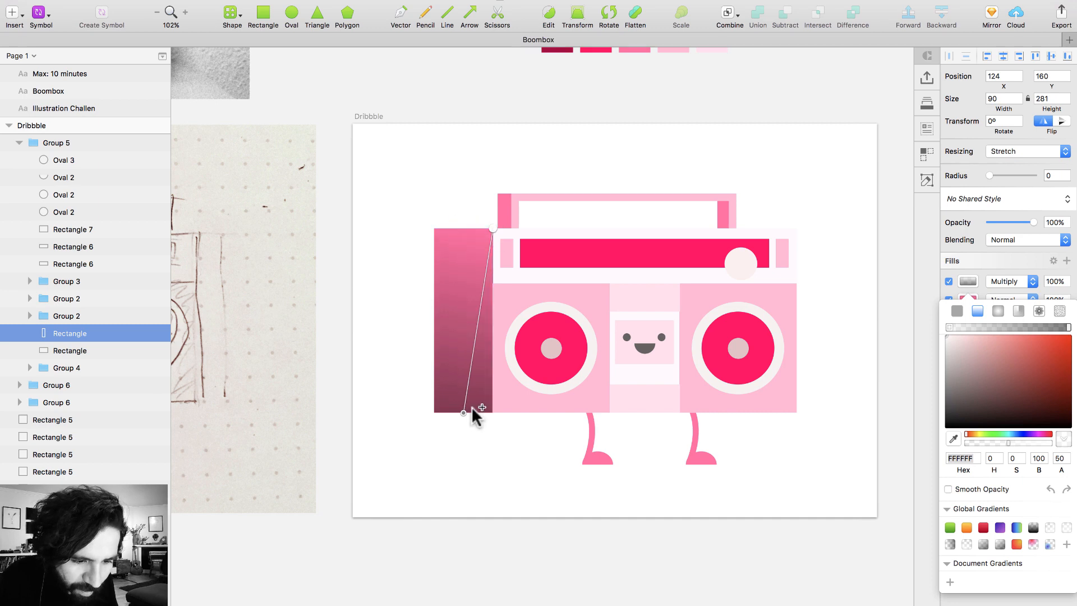
drag(464, 413, 435, 413)
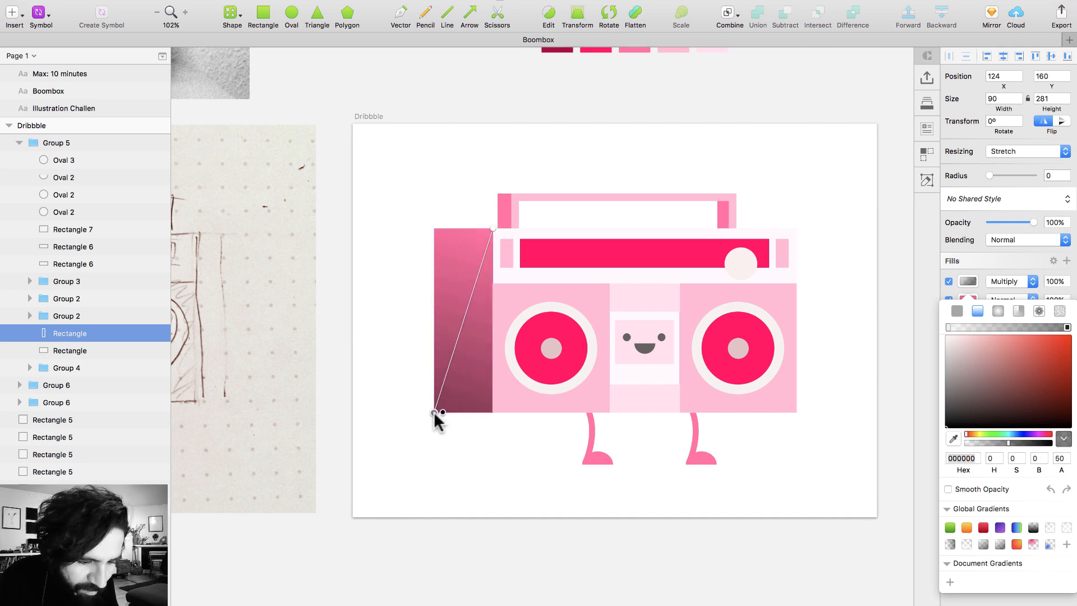
Set the side panel's gradient to black at 30 opacity at the lower end and black at 0 opacity at the upper end
mouse_move(1068, 327)
mouse_down()
mouse_move(1055, 327)
mouse_move(1076, 327)
mouse_up()
text(30)
key(Return)
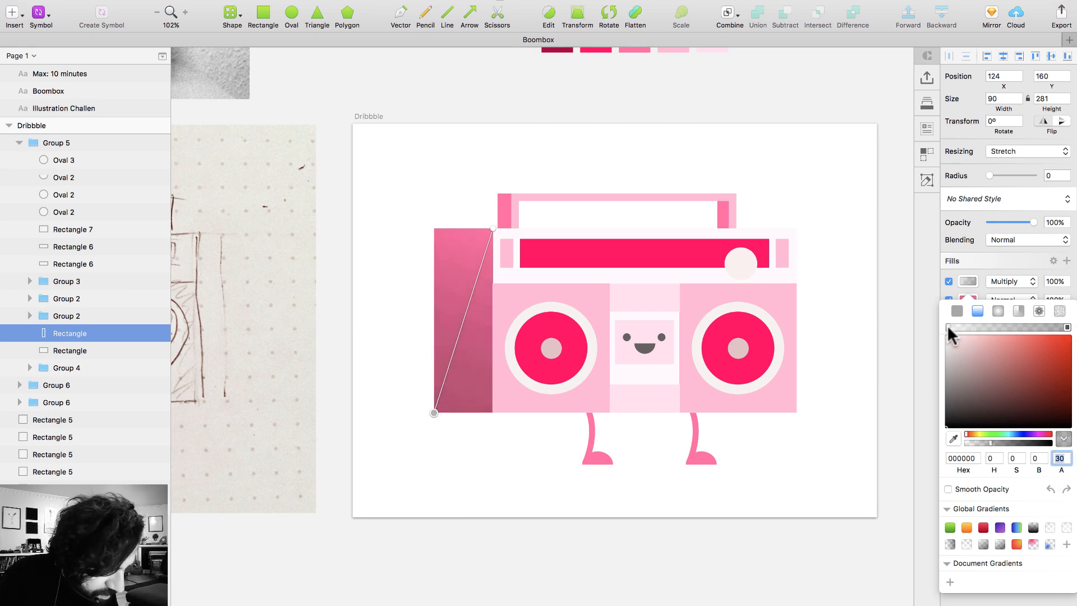
mouse_move(948, 327)
mouse_down()
mouse_move(964, 326)
mouse_move(944, 328)
mouse_up()
drag(961, 388, 932, 446)
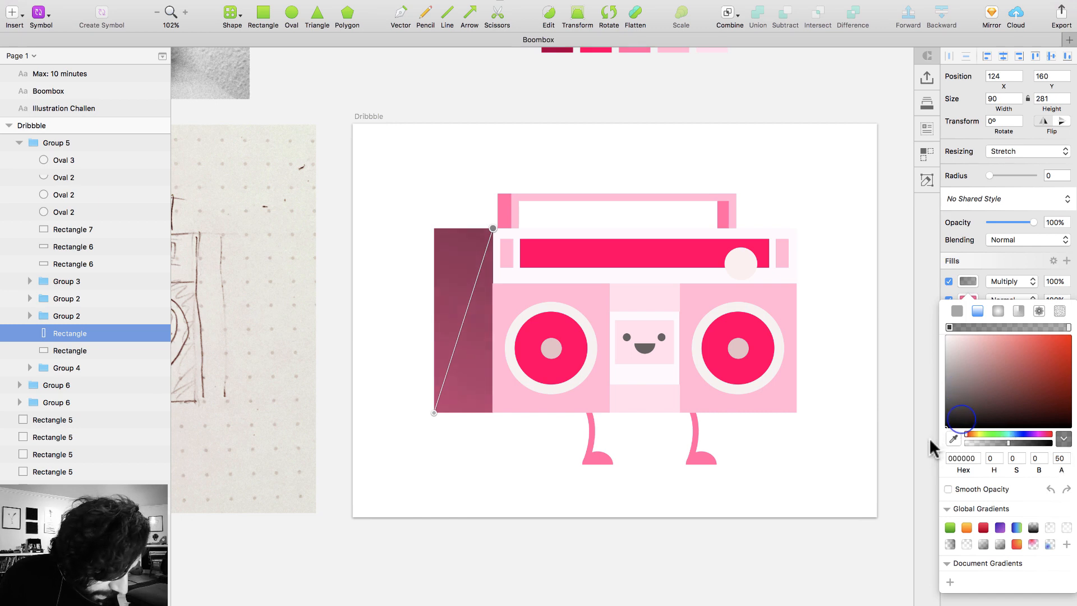
text(0)
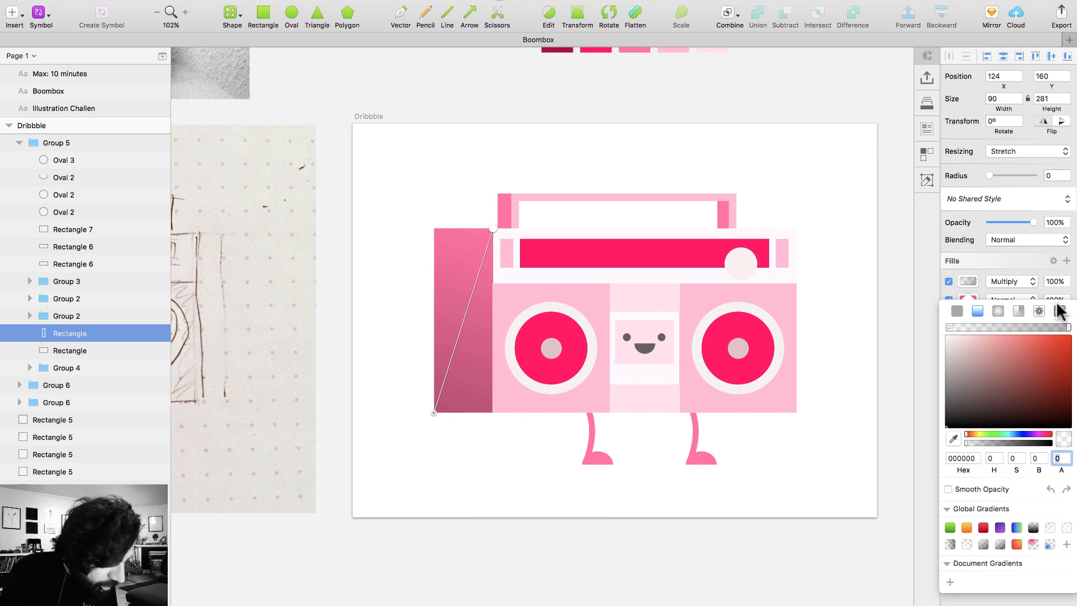
click(453, 503)
click(453, 504)
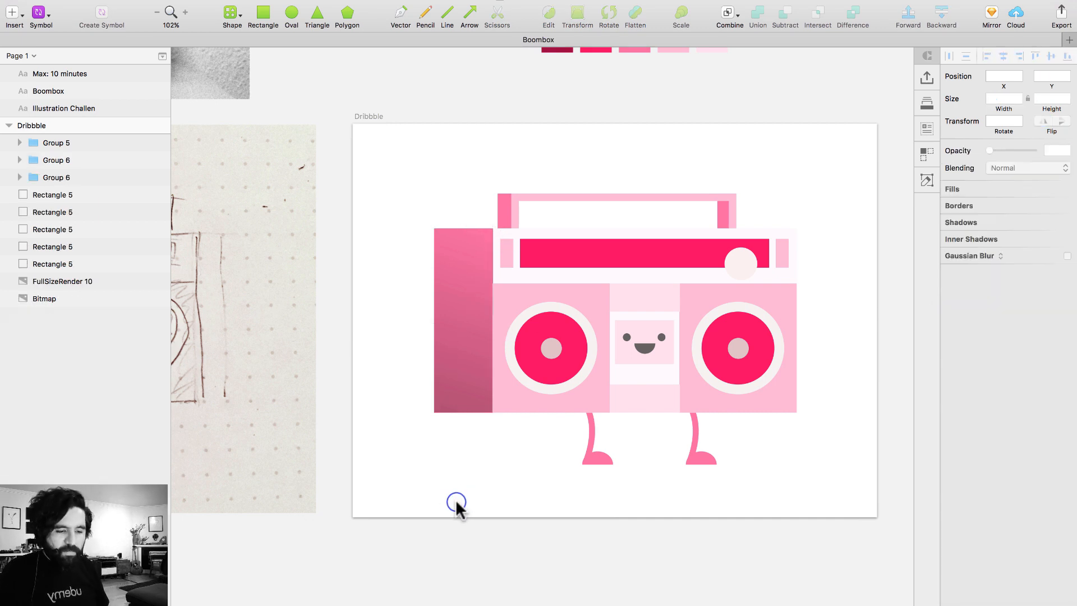
Save the side panel's shading gradient to the document gradients
click(461, 310)
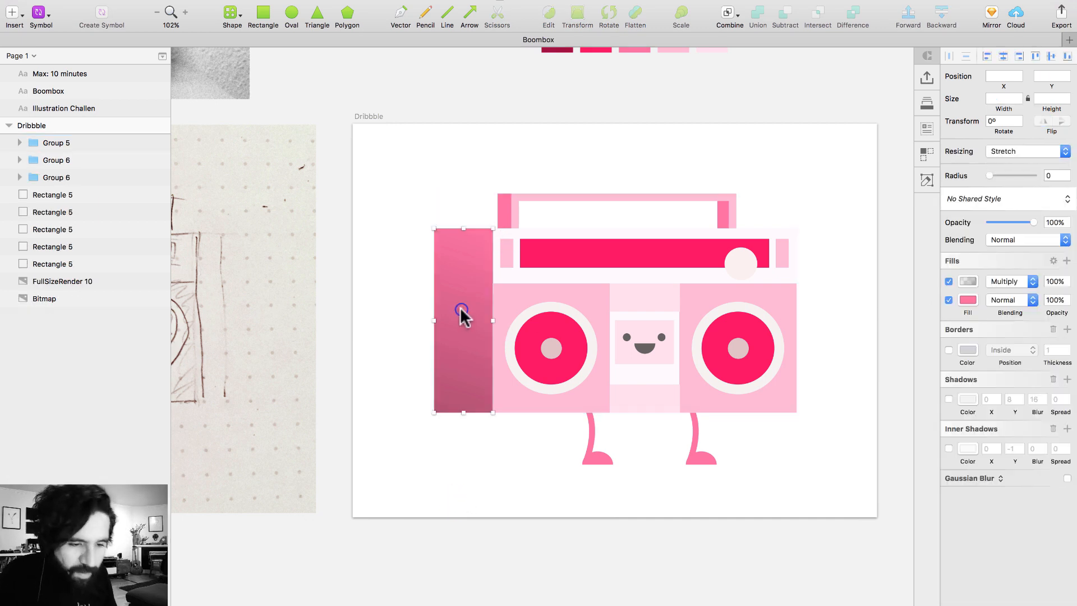
click(969, 282)
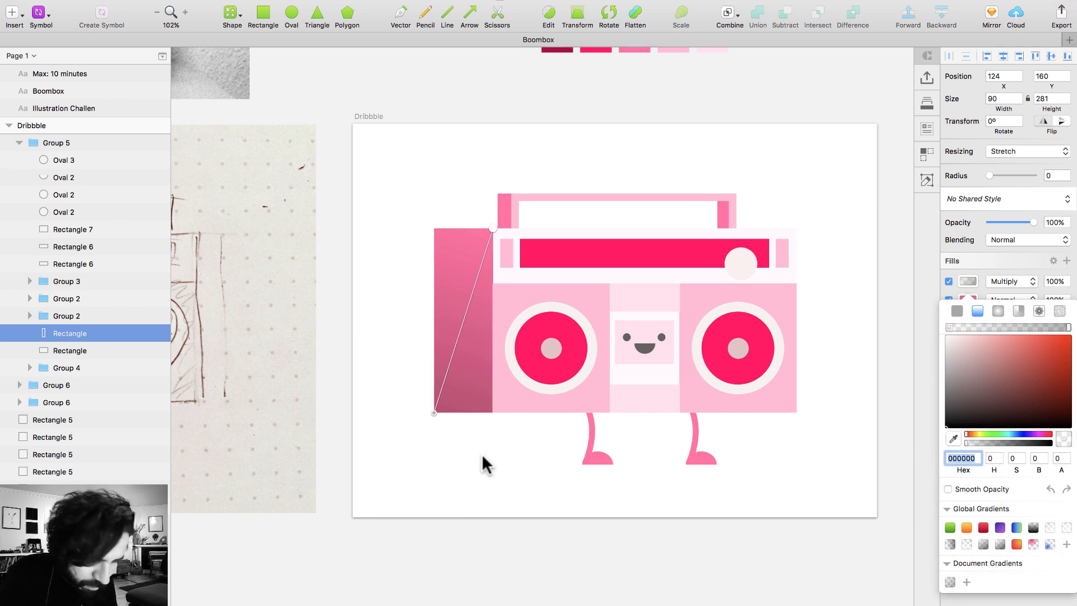
click(472, 469)
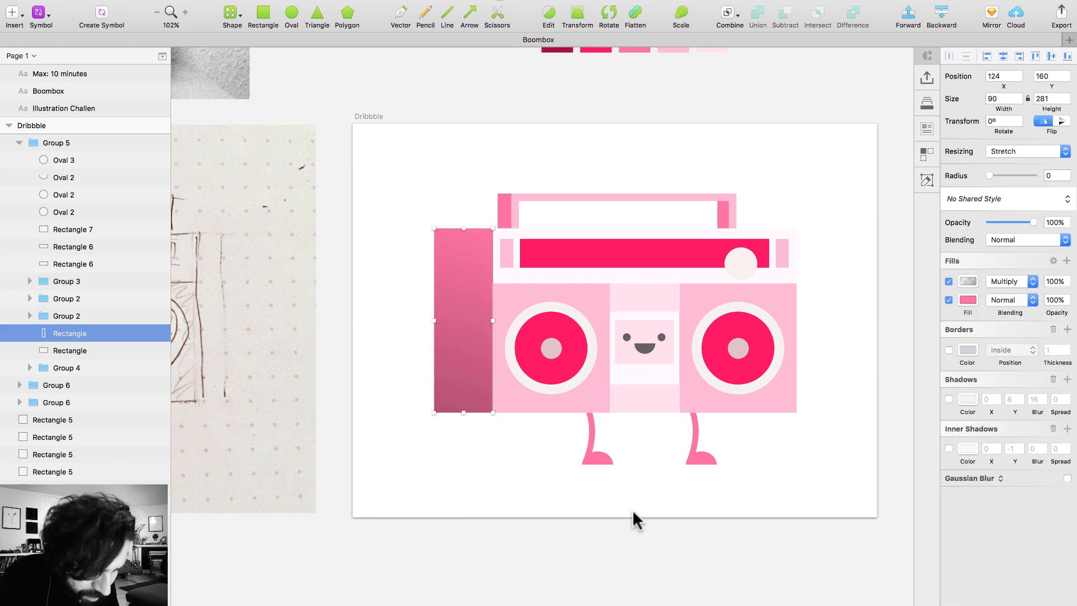
click(671, 478)
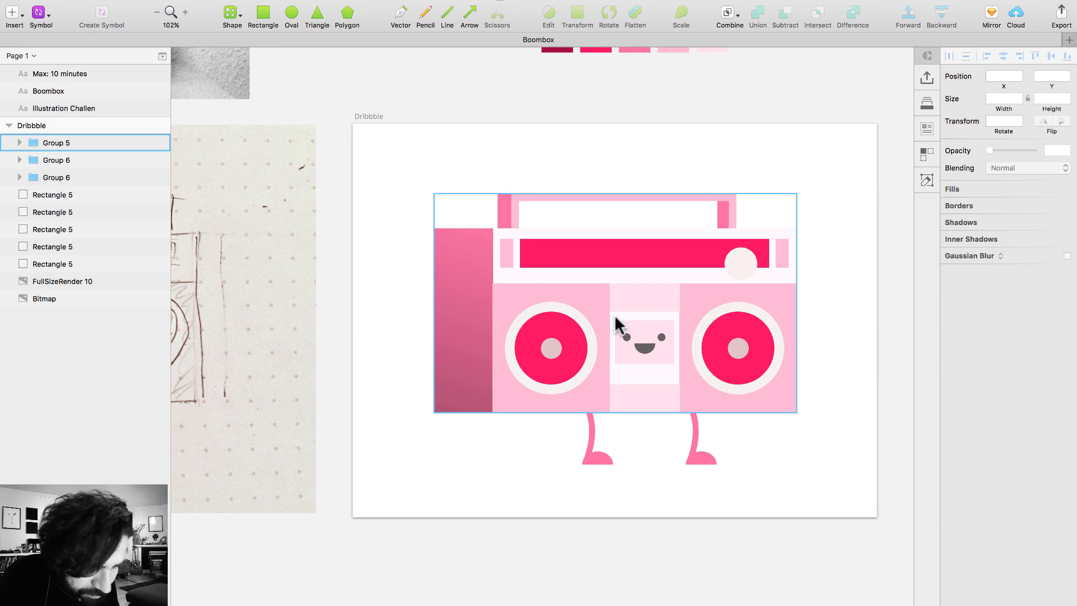
Add the saved document gradient as a fill on the radio display strip, running from its upper-right to its darker lower-left corner
click(673, 244)
click(1067, 261)
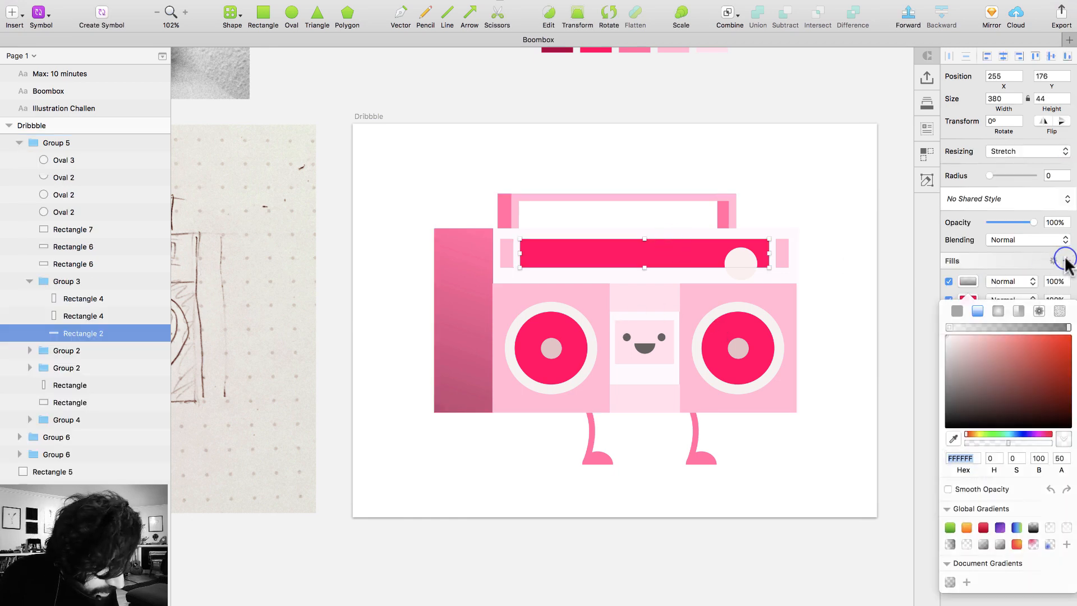
click(950, 581)
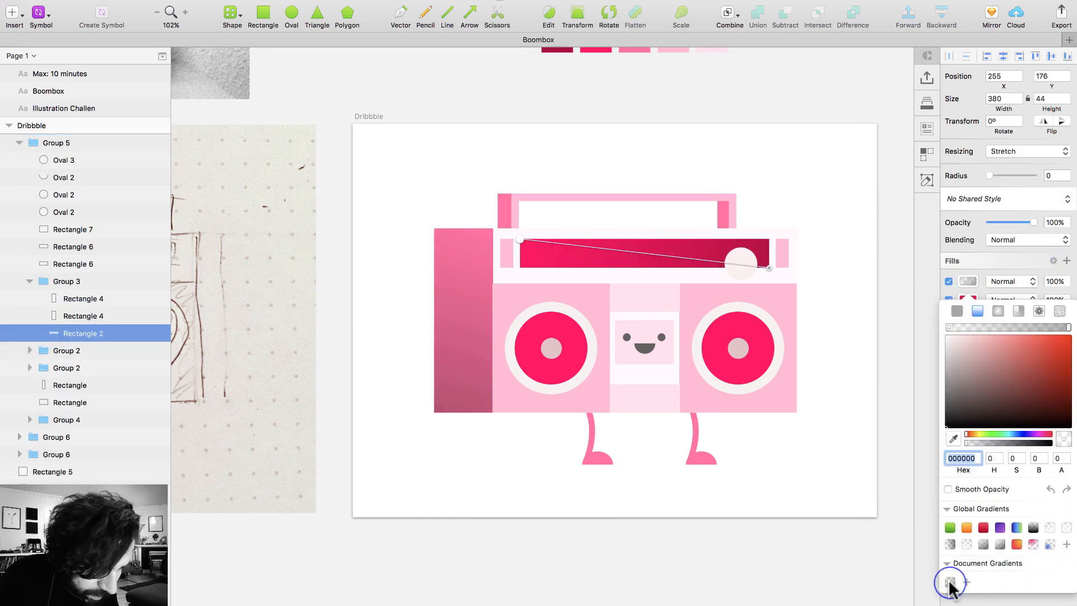
mouse_move(774, 275)
mouse_down()
mouse_move(733, 260)
mouse_move(541, 241)
mouse_move(523, 272)
mouse_move(768, 215)
mouse_move(769, 240)
mouse_up()
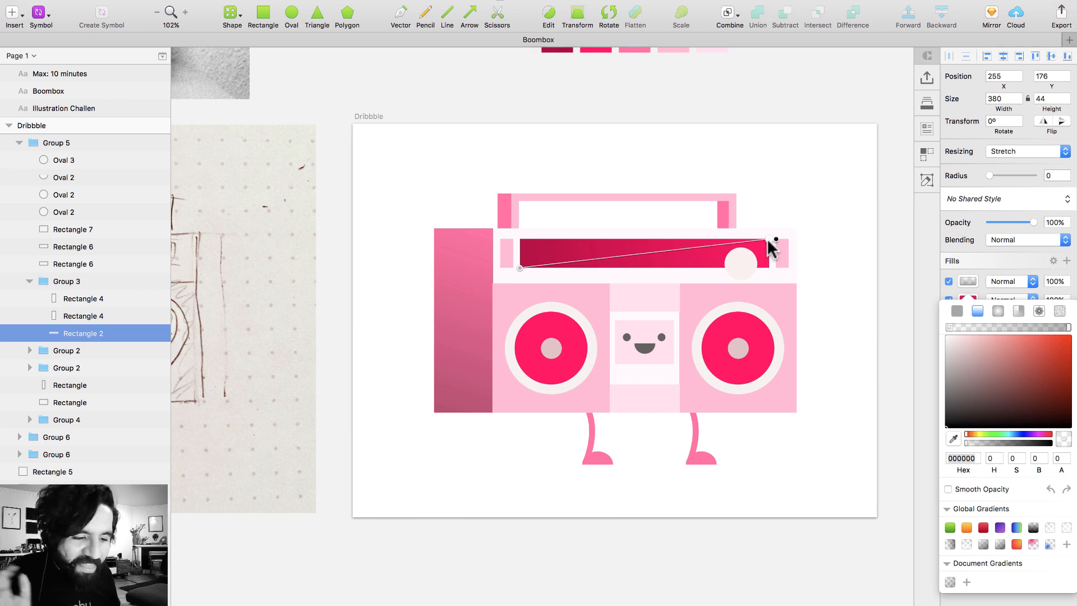
click(710, 102)
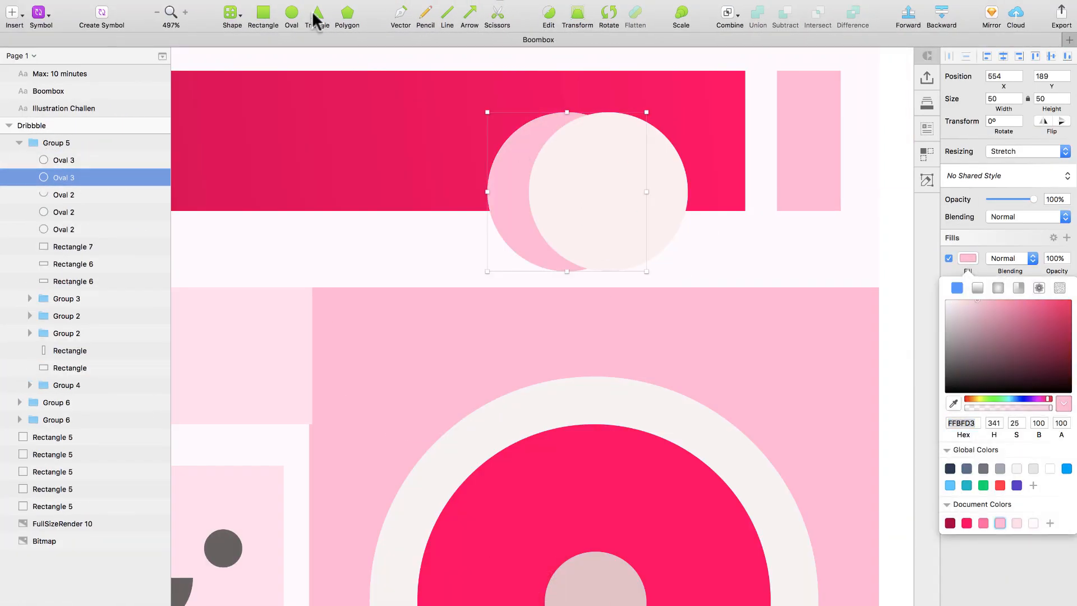
Draw a rectangle joining the two overlapping knob circles, spanning their full height between the two centres
click(263, 16)
mouse_move(566, 113)
mouse_down()
mouse_move(615, 249)
mouse_move(609, 272)
mouse_up()
key(super+minus)
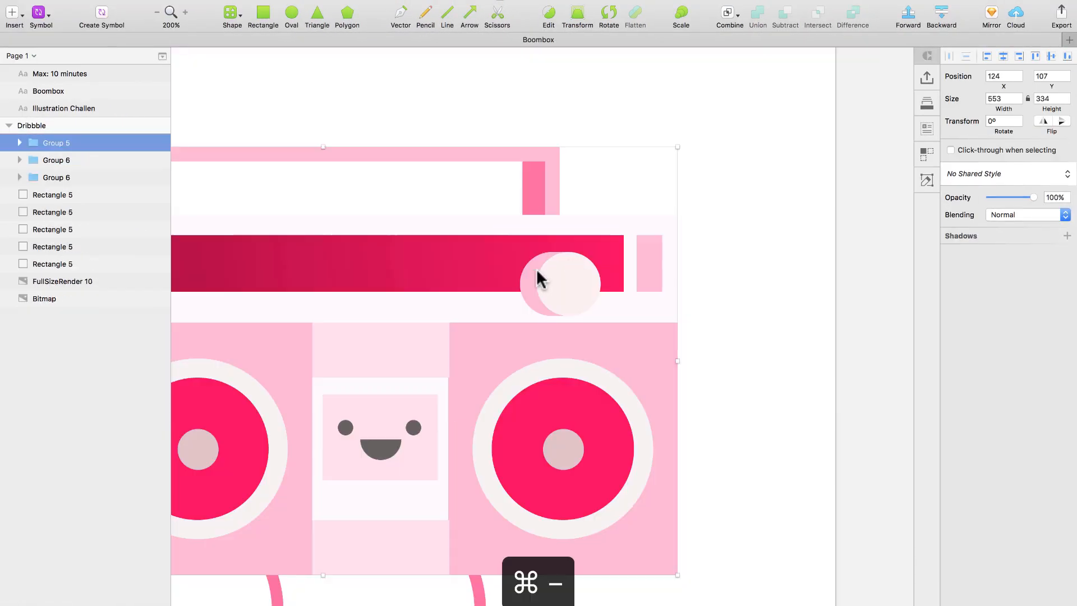
Group the knob's parts under the name "knob" and ungroup the overall boombox group
double_click(533, 270)
key(super+g)
text(knob)
key(shift+super+g)
Draw a rectangular button 25 high below the cassette face and fill it with the light pink document color
scroll(471, 449, up, 3)
click(472, 432)
click(474, 258)
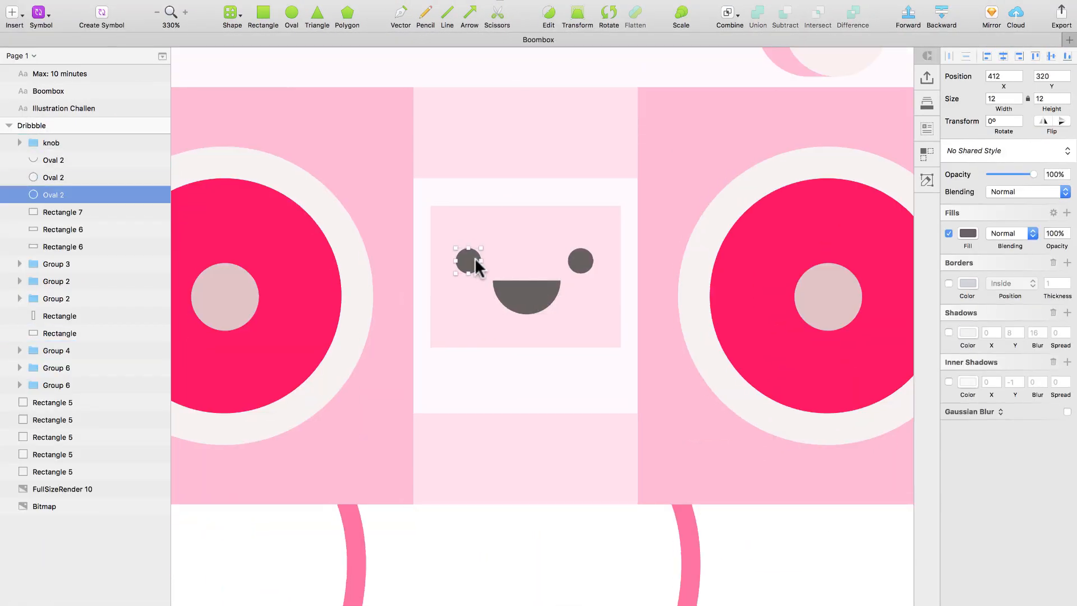
click(475, 314)
key(r)
drag(430, 431, 477, 484)
scroll(460, 456, up, 5)
click(967, 257)
click(1010, 519)
Move the button to the start of the row, duplicate it into four, and make the first one wider than the others
mouse_move(454, 447)
mouse_down()
mouse_move(581, 447)
mouse_move(384, 459)
mouse_up()
key(super+d)
key(super+d)
key(super+Left)
key(super+Left)
key(super+Left)
key(super+Right)
key(super+Right)
key(super+Right)
Fill the wide first button with FF76A2 and add a 3 by 25 copy along its left edge
shift+click(570, 438)
click(469, 467)
click(967, 256)
click(984, 521)
key(super+d)
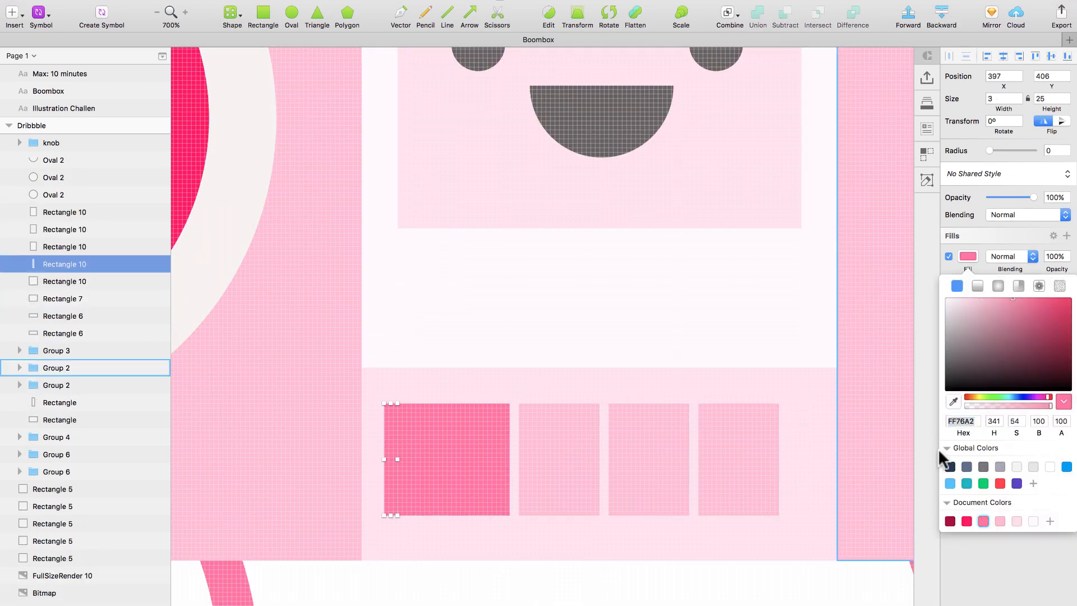
Fill the first button's edge strip with hot pink and copy darker edge strips onto the light pink buttons
click(966, 521)
click(559, 459)
click(983, 521)
click(1000, 522)
drag(507, 432, 614, 440)
click(522, 428)
drag(614, 439, 707, 441)
Select the row of buttons with their edge strips and reduce their height to 17
scroll(707, 441, down, 3)
click(351, 224)
shift+click(399, 210)
drag(494, 274, 494, 246)
click(396, 381)
Group each of the four buttons with its own edge strip
key(super+g)
key(super+g)
key(super+g)
key(super+g)
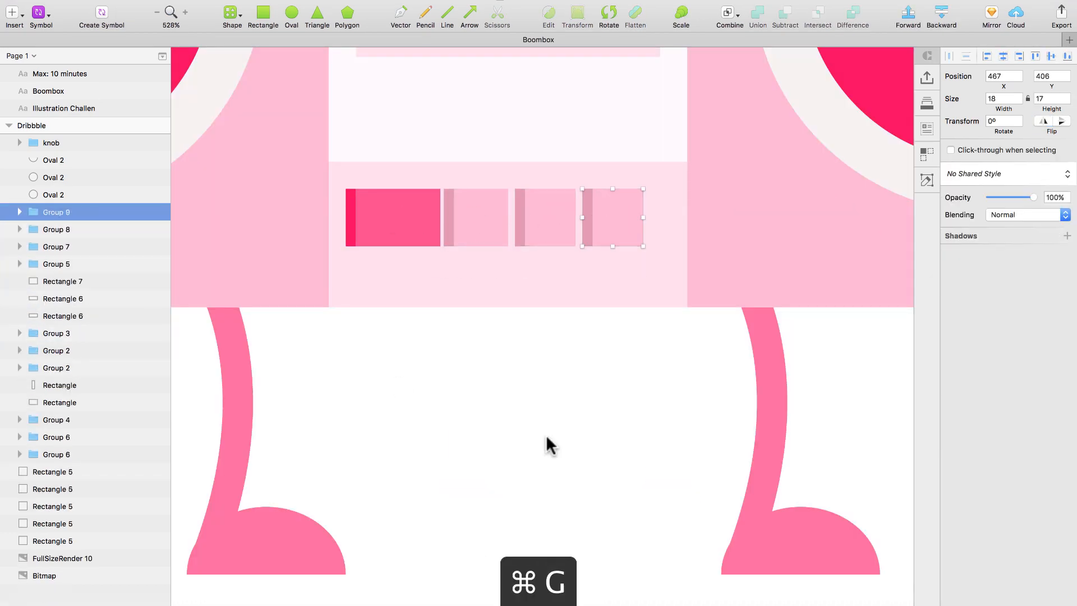
Nudge the small buttons right to even out the gaps and group all four buttons together
key(Right)
key(Right)
click(543, 219)
key(Right)
key(Right)
key(super+g)
click(489, 412)
Add an inner shadow in FFBFD3 to the rectangle behind the face and open its vertical offset for editing
scroll(489, 411, up, 5)
click(505, 286)
click(948, 408)
click(968, 408)
click(1012, 367)
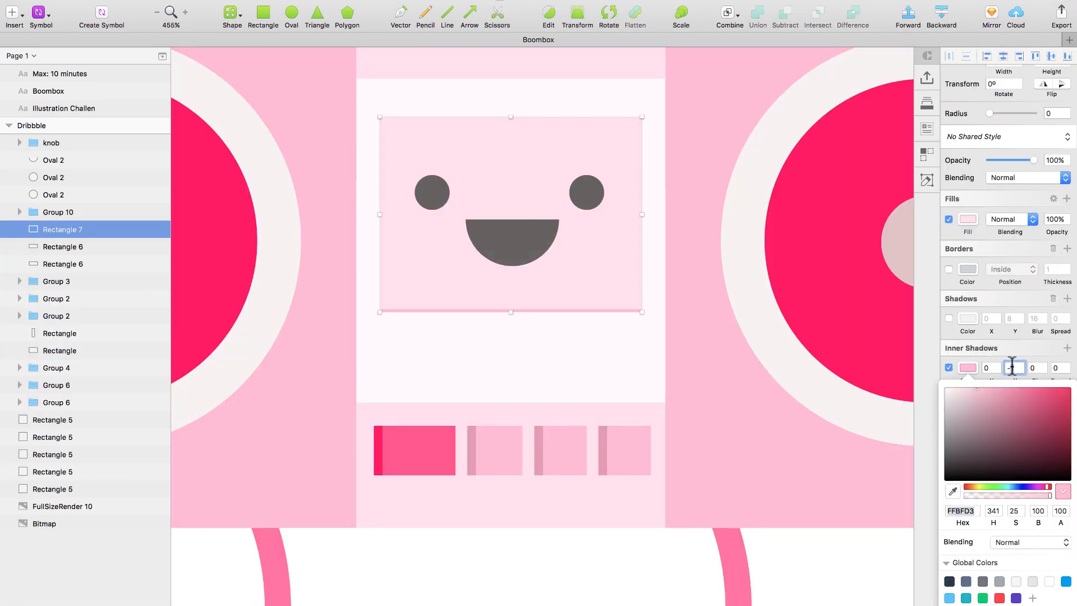
Add a soft drop shadow to the right speaker's outer ring
scroll(648, 320, down, 5)
super+click(648, 319)
click(949, 357)
scroll(561, 168, down, 2)
Add a dark inner shadow to the radio display strip along its upper and right edges
click(554, 163)
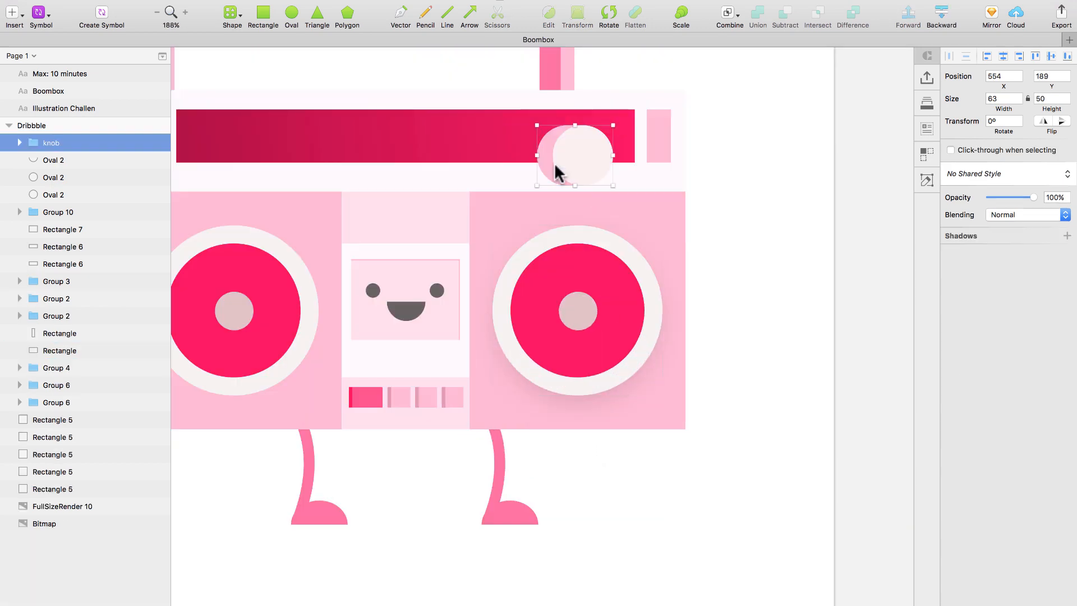
scroll(555, 163, left, 5)
scroll(721, 194, right, 1)
super+click(695, 151)
click(949, 449)
click(967, 449)
click(1014, 449)
Offset the inner shadow of the rectangle behind the face to X -2 and Y 2
click(633, 289)
click(1012, 407)
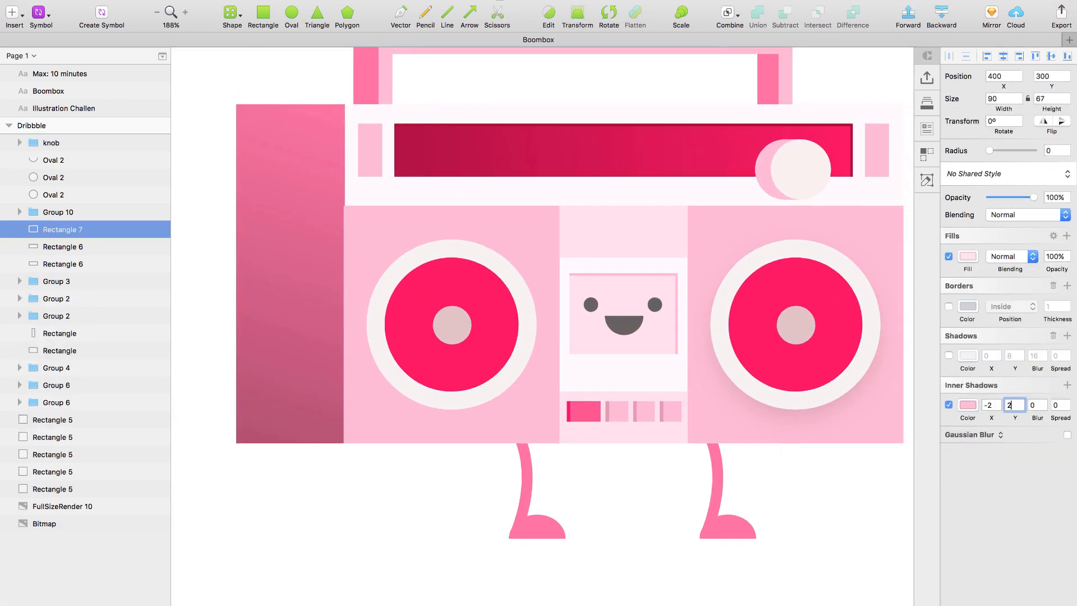
Add a hard-edged drop shadow to the left speaker's outer ring with X -4, Y 3 and blur 0
super+click(490, 370)
key(z)
drag(423, 270, 586, 581)
super+click(541, 97)
key(super+z)
click(948, 357)
click(992, 357)
key(Down)
key(Down)
key(Down)
key(Down)
key(Tab)
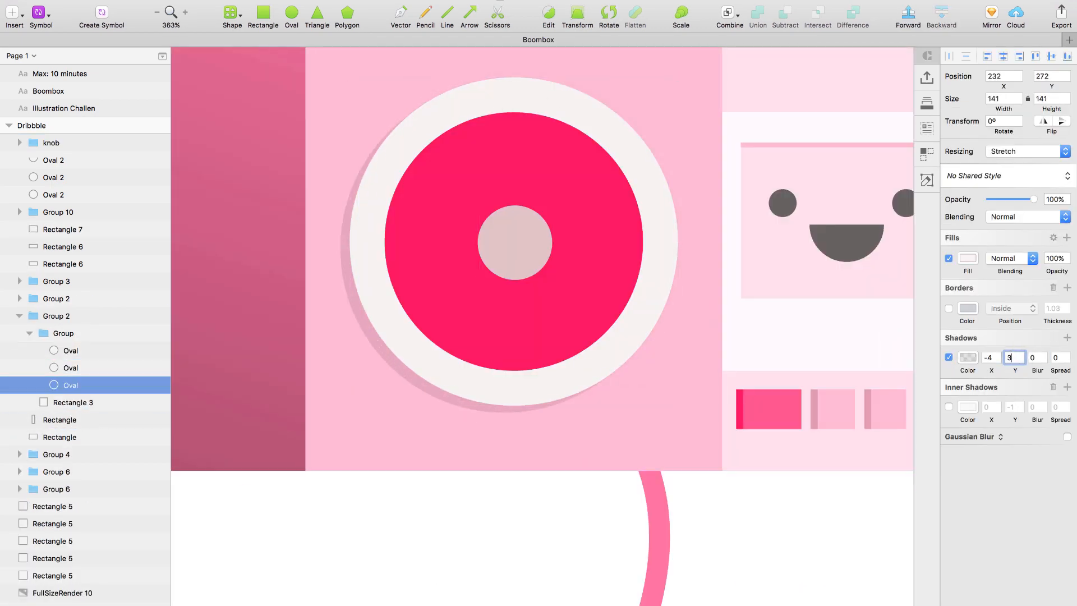
key(super+minus)
click(968, 357)
Add a radial gradient fill to the left speaker's centre cap
scroll(516, 457, right, 3)
super+click(420, 295)
click(968, 258)
click(979, 287)
click(998, 287)
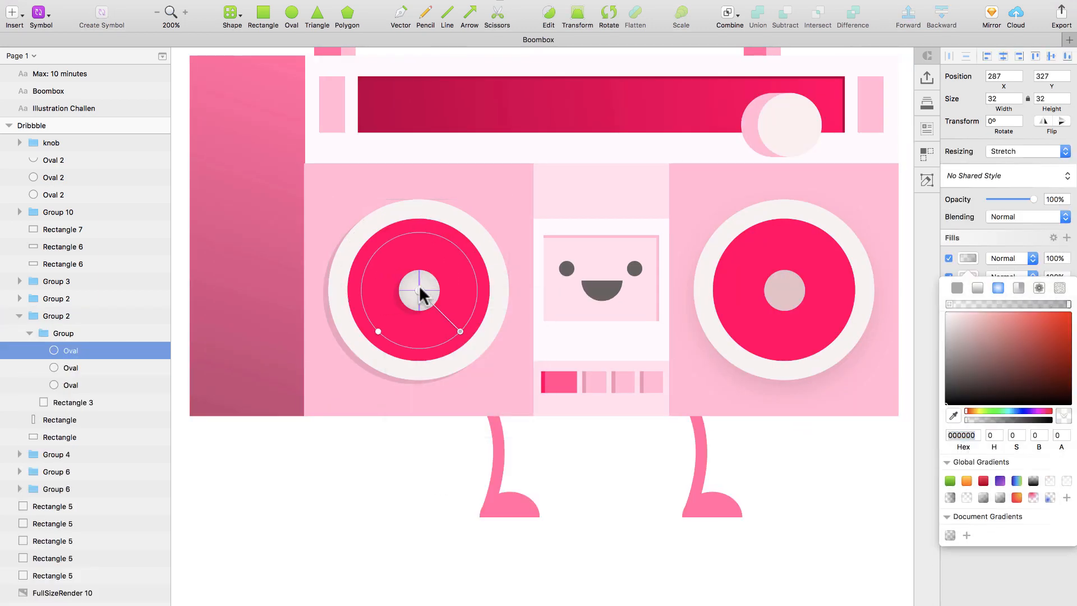
Try a blurred inner shadow on the left speaker's red cone
scroll(478, 269, left, 2)
super+click(478, 270)
click(949, 406)
click(1037, 406)
key(shift+Up)
click(949, 406)
Set the drop shadow of the left speaker's centre cap to X 0 and Y 0
super+click(462, 294)
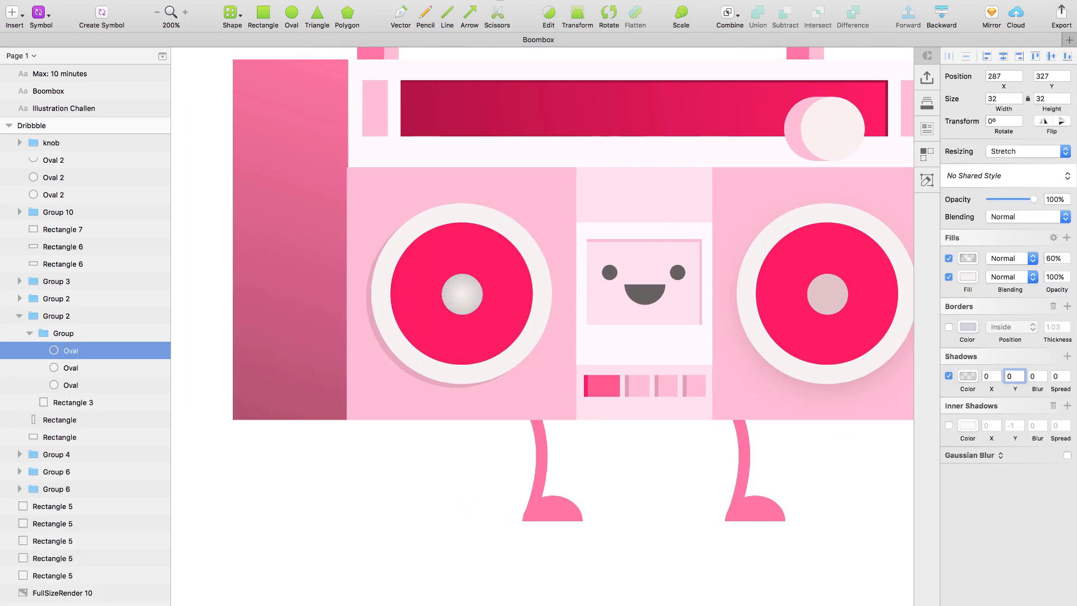
key(Tab)
click(1036, 357)
key(super+a)
Delete the right speaker and replace it with a copy of the shaded left speaker
double_click(812, 295)
key(Delete)
click(812, 295)
key(Delete)
drag(380, 207, 745, 207)
key(super+minus)
Give the Dribbble artboard a hot pink background color
click(298, 98)
click(948, 157)
click(1059, 149)
click(1004, 398)
click(1057, 178)
click(426, 219)
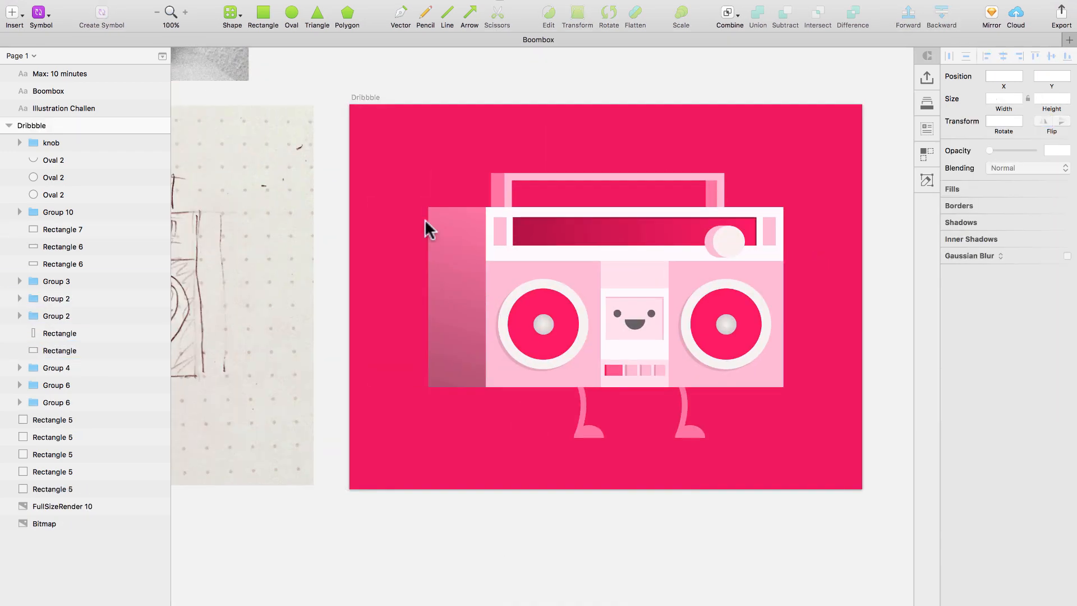
Draw a rounded FF1C64 bar, 74 by 8 with radius 5, on the boombox's side panel and duplicate it into a stack of six
key(r)
click(967, 257)
mouse_move(456, 231)
mouse_down()
mouse_move(544, 241)
mouse_move(513, 256)
mouse_move(521, 298)
mouse_up()
click(966, 521)
shift+click(514, 236)
key(super+d)
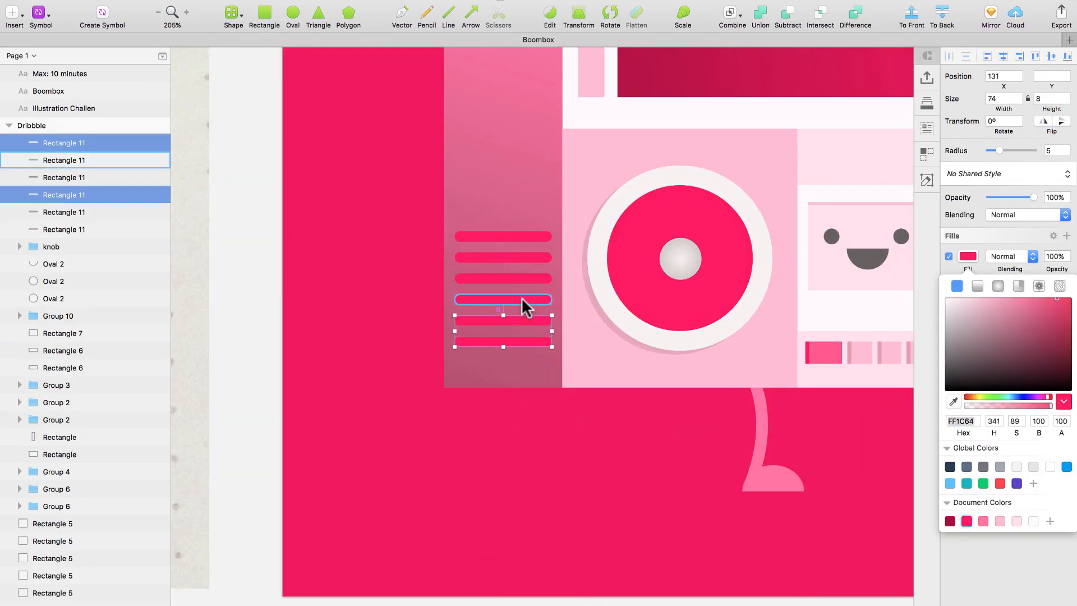
Group the side-panel bars as "air-stuff" and rename the speaker groups "speakers"
shift+click(522, 298)
key(super+g)
text(air-stuff)
key(ctrl+super+r)
text(speakers)
Recolor the face's mouth and both eyes with the hot pink document color
click(561, 339)
click(967, 497)
click(983, 497)
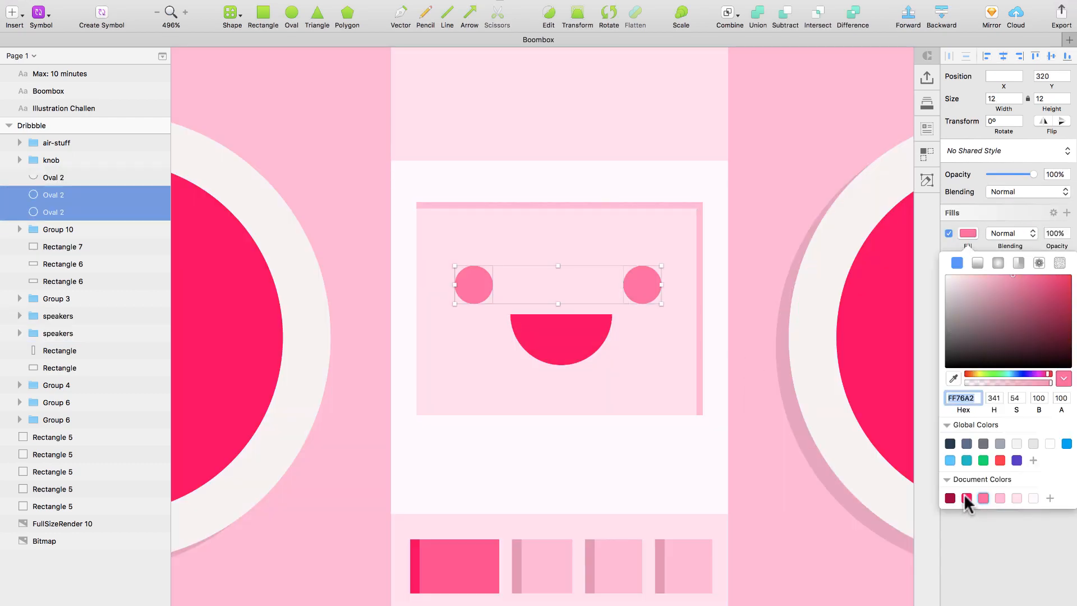
click(966, 498)
Create a tongue from two overlapping lighter pink ovals, clipped inside the mouth
key(o)
drag(369, 409, 525, 259)
alt+drag(460, 318, 533, 317)
click(984, 498)
drag(458, 269, 540, 332)
Add one larger and one smaller white highlight circle to the left eye, masked inside the eye shape
click(396, 314)
click(1050, 443)
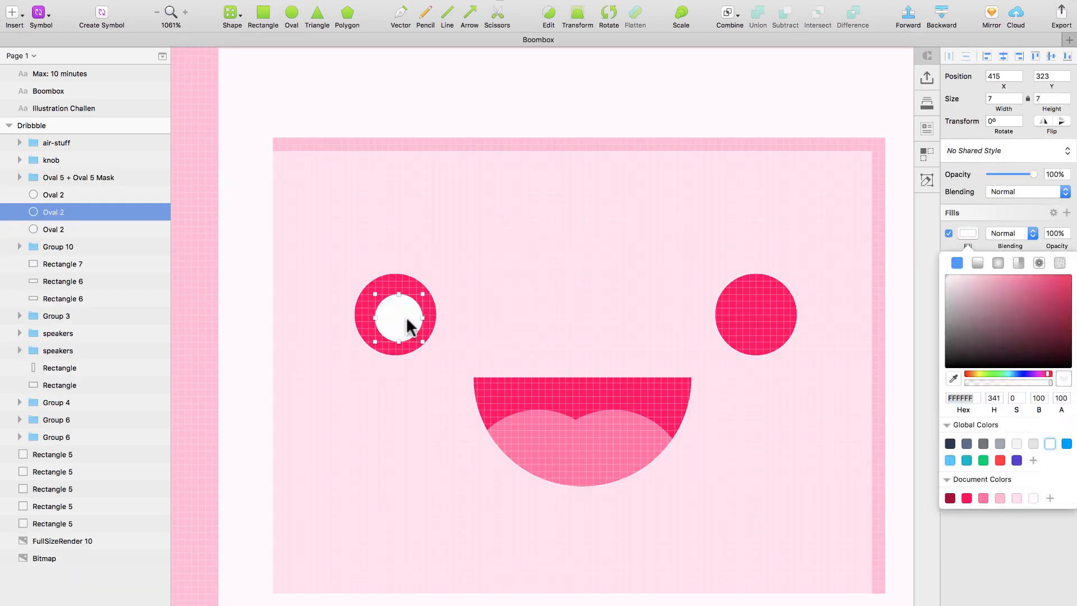
drag(407, 319, 434, 297)
mouse_move(435, 298)
alt+mouse_down()
mouse_move(447, 275)
mouse_move(424, 298)
alt+mouse_up()
shift+click(373, 337)
key(ctrl+super+m)
double_click(426, 291)
click(69, 213)
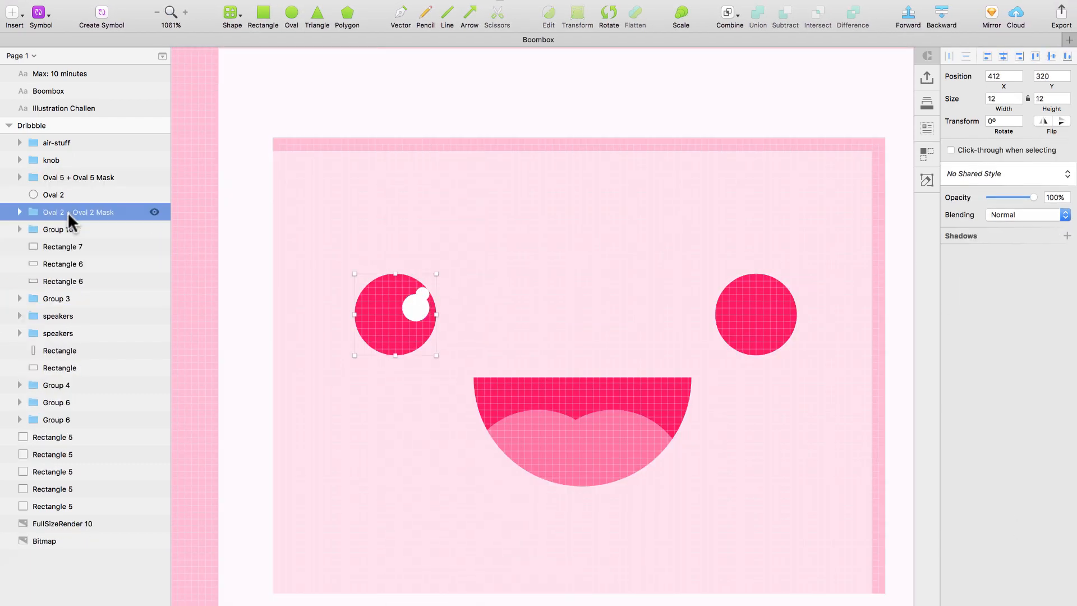
Name the masked left eye "eye", replace the plain right eye with a copy of it, and group the eyes
double_click(69, 213)
text(eye)
click(428, 302)
click(772, 306)
key(Delete)
key(super+g)
Shade the handle's left side face with a pink-to-dark gradient and paste that style onto the right side face
key(super+minus)
key(super+minus)
key(super+minus)
double_click(590, 270)
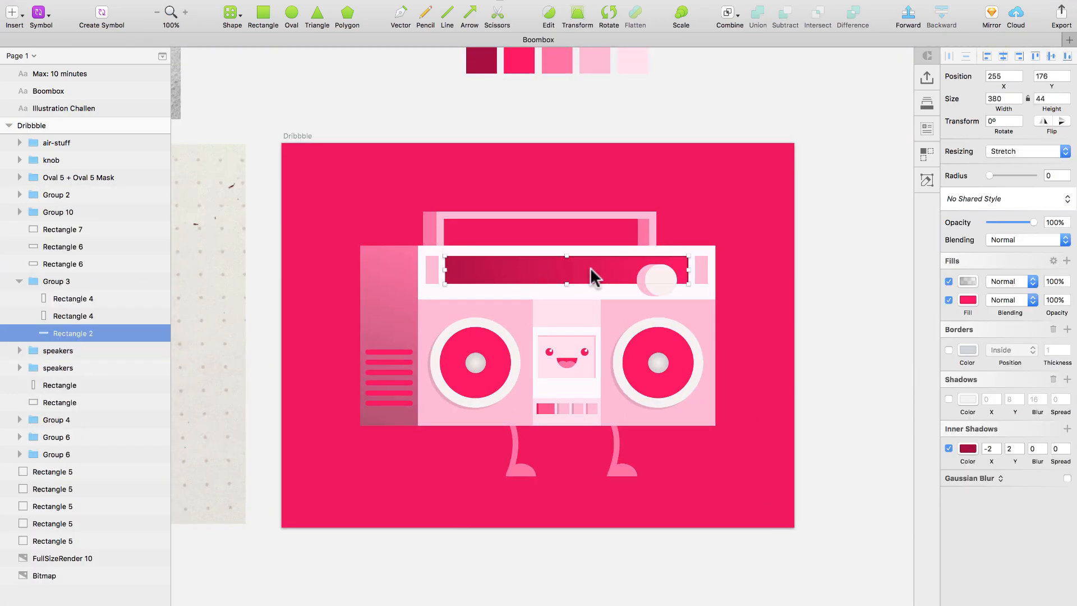
double_click(430, 232)
click(968, 281)
click(963, 310)
right_click(643, 231)
click(682, 401)
Recolor both feet and legs with the dark crimson document color
super+click(622, 470)
shift+super+click(523, 470)
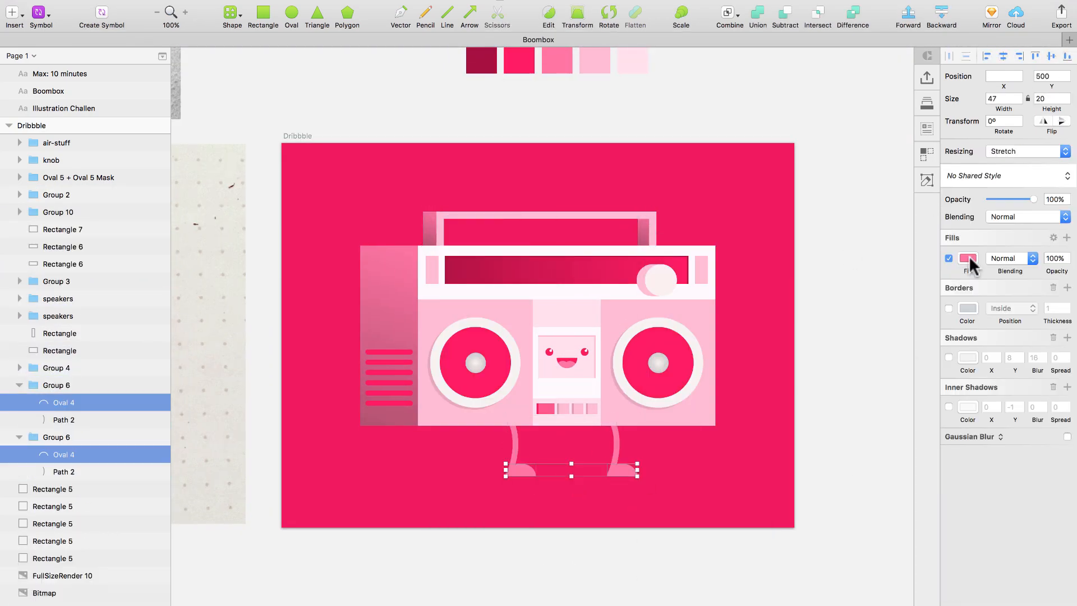
click(968, 258)
click(950, 524)
click(968, 308)
click(951, 596)
key(super+z)
Draw a wide, flat ground-shadow oval behind the feet, fill it dark crimson and give it a Gaussian blur
mouse_move(397, 461)
mouse_down()
mouse_move(707, 483)
mouse_move(738, 474)
mouse_up()
click(968, 233)
click(950, 498)
click(1066, 412)
Set the ground shadow's fill to 60% opacity with Multiply blending and extend its left end to a width of about 565
double_click(1057, 234)
text(60)
click(1011, 234)
click(1016, 258)
drag(397, 473, 376, 474)
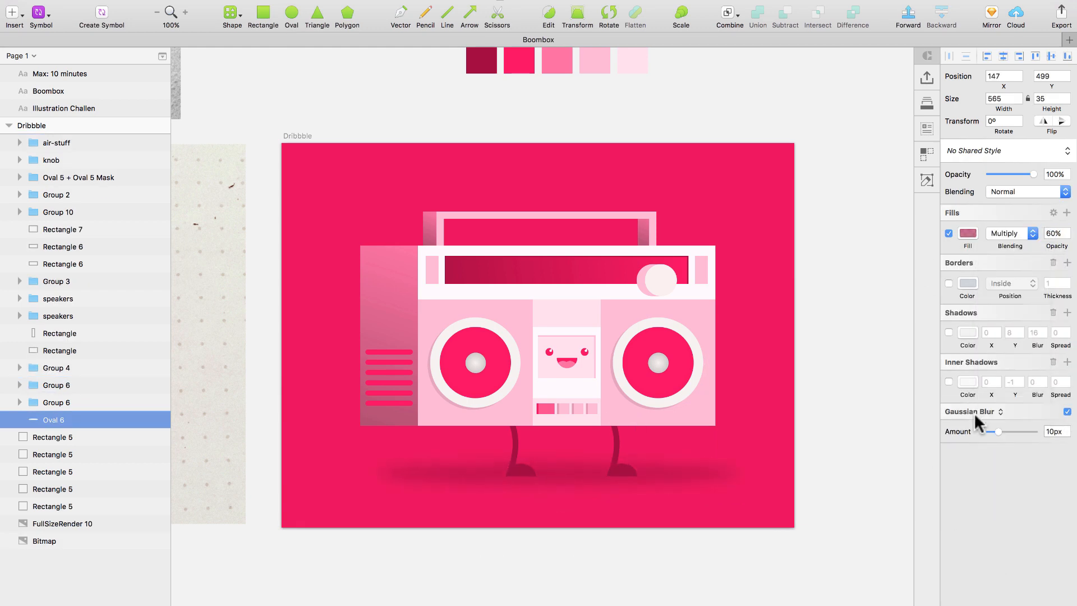
Soften the ground shadow with a 4 px blur and 30% fill opacity, and shorten its right end slightly
double_click(1056, 431)
text(4)
double_click(1057, 233)
text(30)
drag(672, 469, 652, 469)
Group the two legs together and shift them slightly left
click(618, 469)
shift+click(517, 470)
key(super+g)
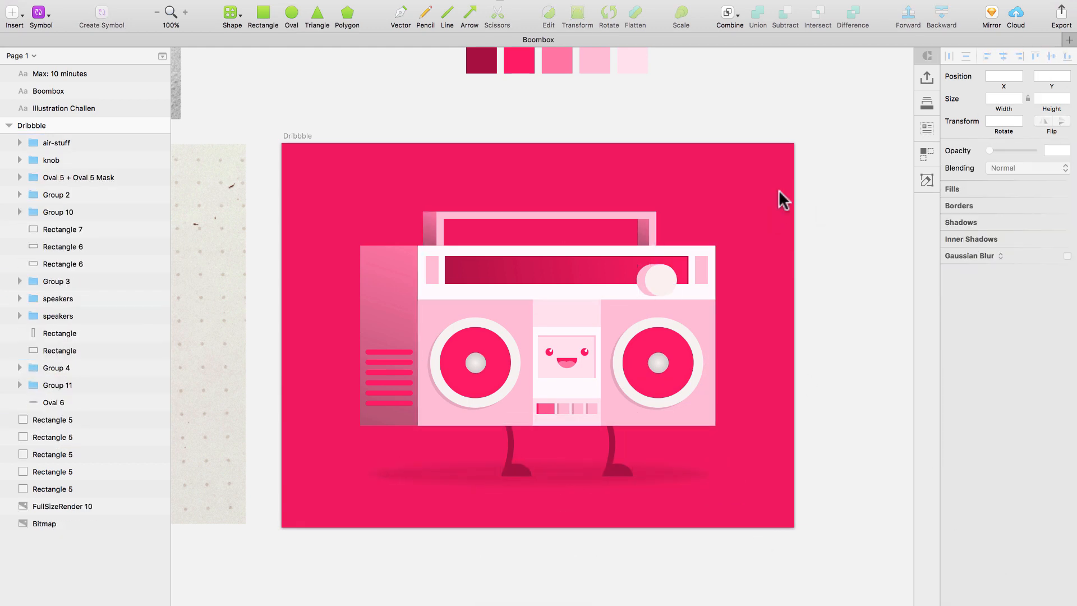
Bridge the knob's two ovals with a rectangle, unite it into a solid side and shade that side with a gradient
drag(779, 190, 528, 461)
drag(541, 199, 558, 266)
click(758, 13)
click(968, 281)
Add a drop shadow to the knob group with an X offset of -10, and adjust its Y offset, blur and color
click(555, 234)
click(1067, 236)
double_click(991, 256)
text(-10)
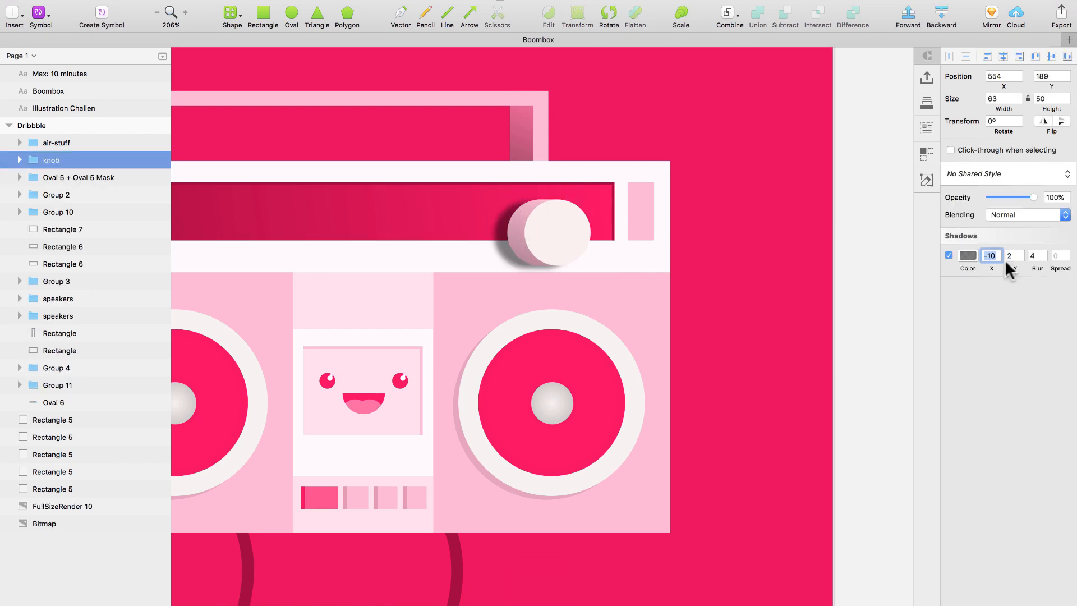
double_click(1033, 256)
double_click(1011, 256)
click(968, 256)
Add a drop shadow to the row of cassette buttons and paste the knob's style onto the row
scroll(800, 291, left, 5)
scroll(800, 291, down, 5)
click(477, 396)
click(1066, 236)
double_click(991, 256)
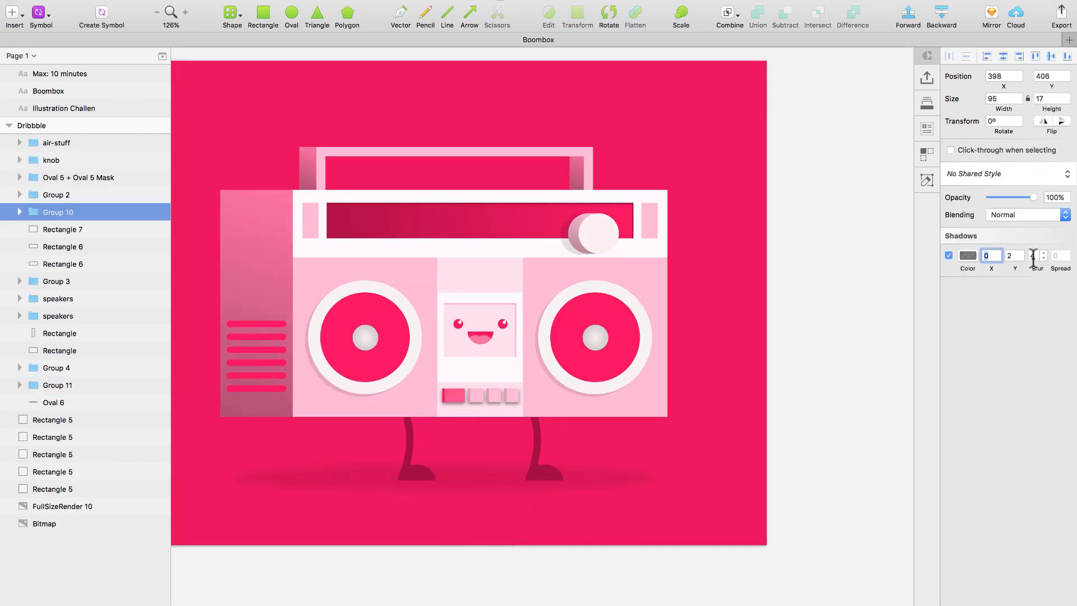
right_click(596, 229)
click(628, 385)
right_click(499, 396)
click(555, 440)
Set the X offset of the button row's drop shadow to -4
double_click(990, 256)
text(-4)
click(843, 332)
scroll(843, 332, left, 3)
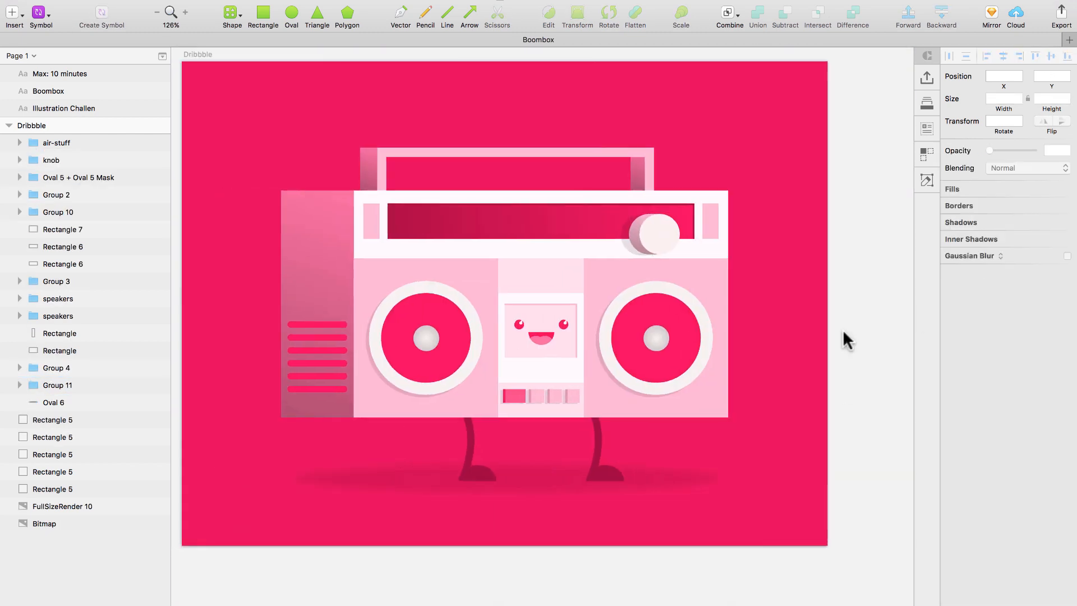
Extend the light pink panel behind the buttons upward to a height of 60 and resize the button row to 21 high
click(566, 345)
click(969, 256)
click(557, 384)
key(shift+Up)
key(shift+Up)
key(super+shift+Down)
key(super+shift+Down)
key(super+Up)
key(super+Up)
key(super+Up)
click(553, 392)
key(super+Up)
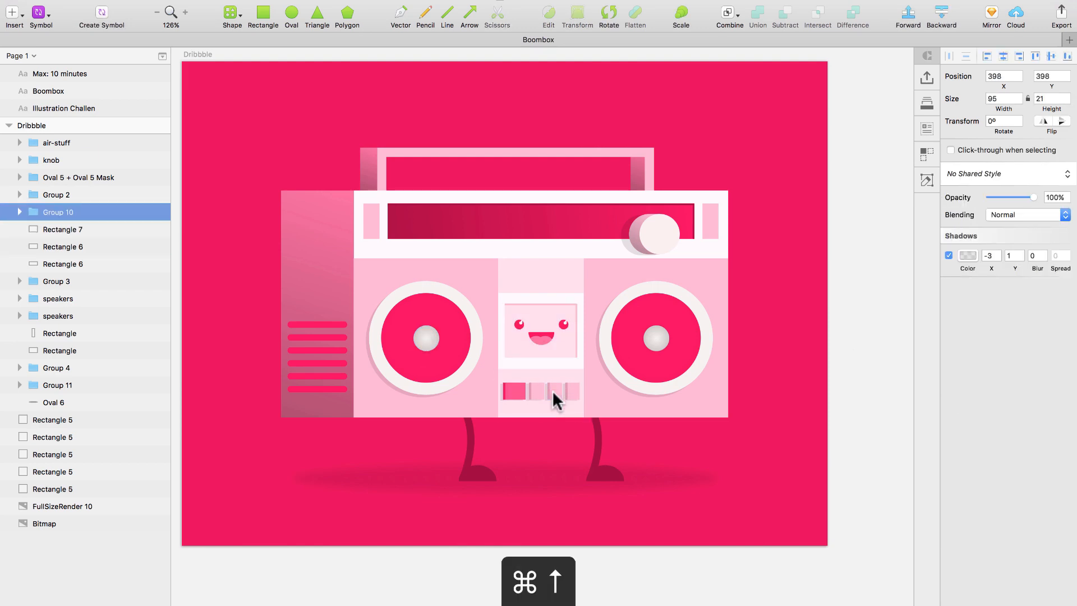
Draw a small triangle on the first cassette button, rotate it into a play icon and fill it with a lighter pink
scroll(524, 398, up, 10)
click(316, 16)
drag(401, 226, 488, 276)
click(608, 16)
click(968, 256)
click(983, 497)
click(561, 392)
Add a new page named "inspiration" to the document
key(super+minus)
key(super+minus)
key(super+minus)
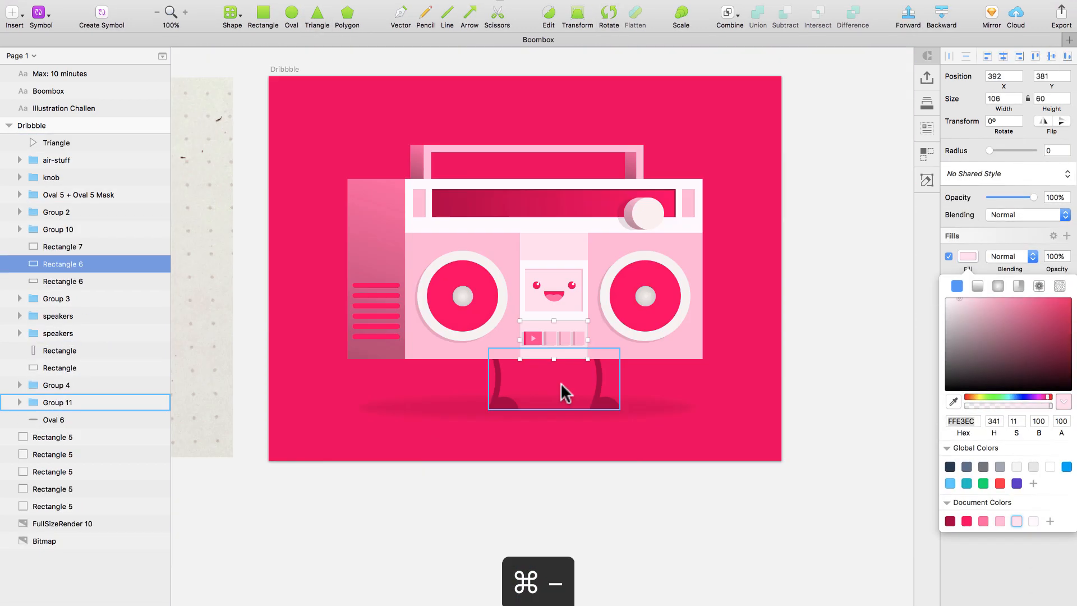
key(super+minus)
click(162, 56)
click(162, 57)
text(inspiration)
Rename both the original page and the Dribbble artboard "boombox"
double_click(29, 73)
text(boombox)
double_click(33, 196)
text(boombox)
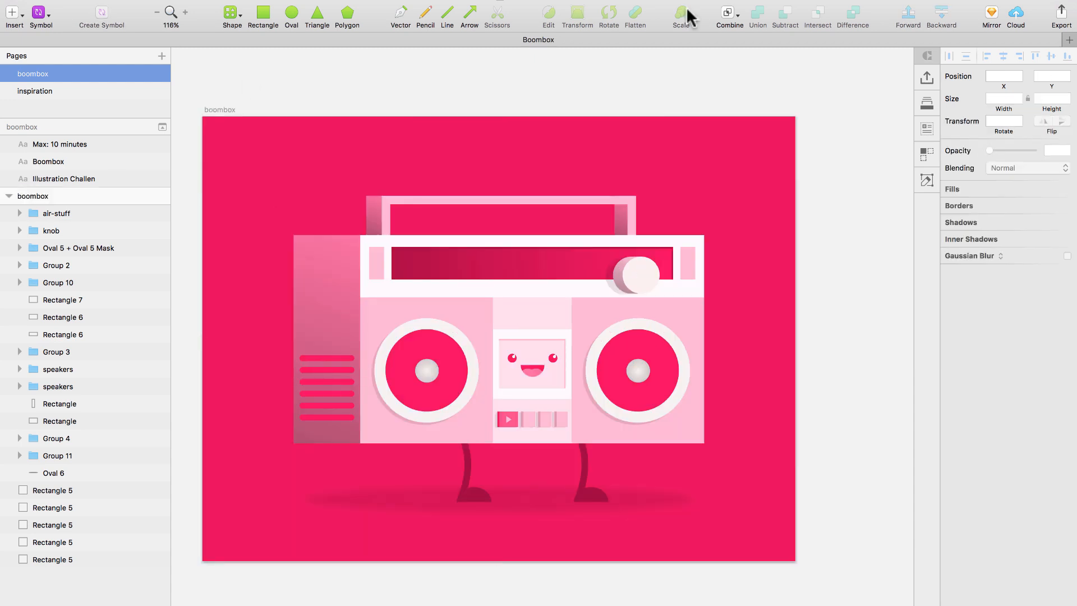